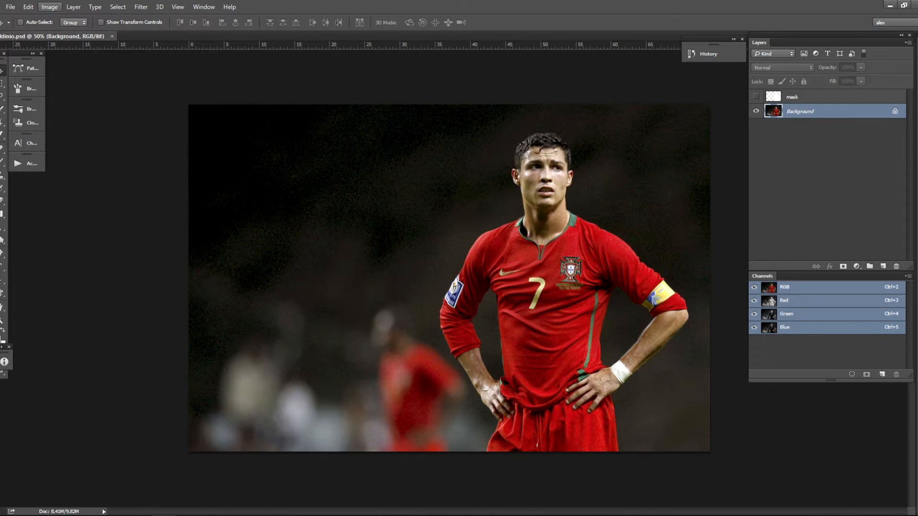
Step: Check the image's color mode and bit depth
{"action": "left_click", "coordinate": [49, 7]}
{"action": "mouse_move", "coordinate": [67, 17]}
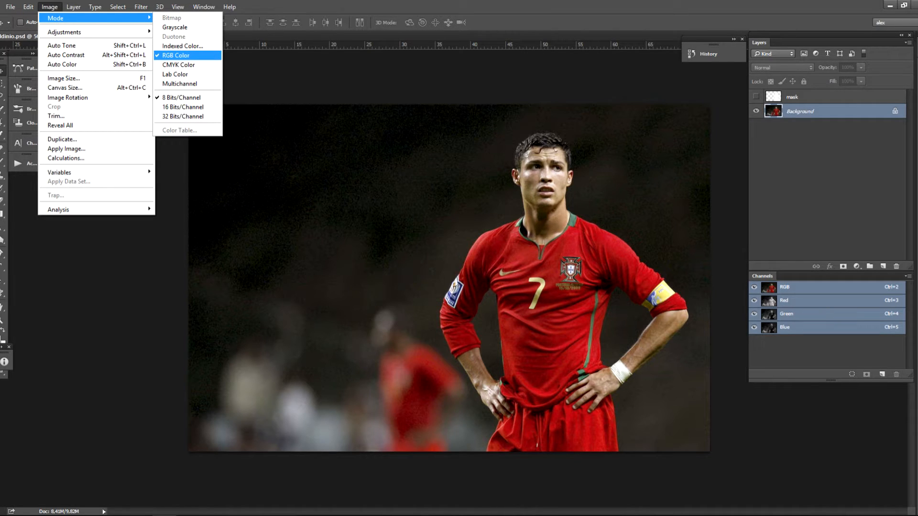
{"action": "key", "text": "Escape"}
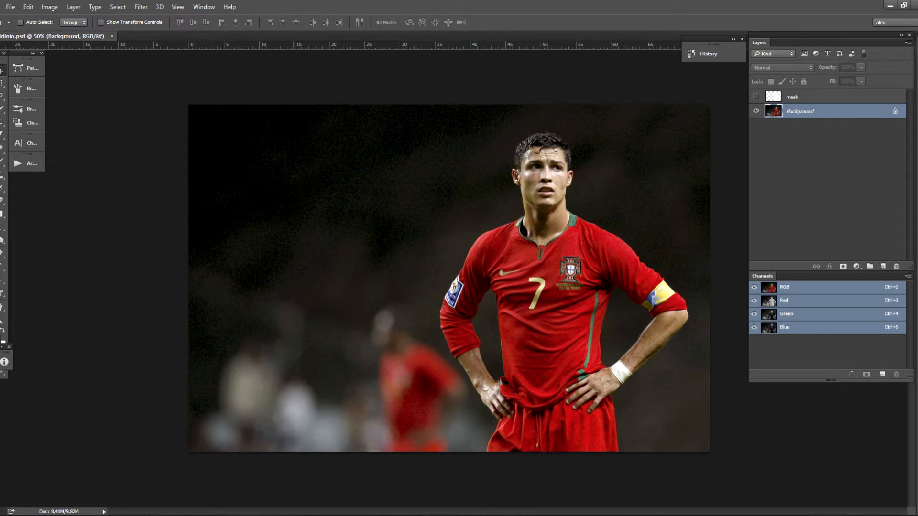
Step: Resize the image to a resolution of 300 pixels/inch with a width of 2099 and a height of 1400 pixels
{"action": "left_click", "coordinate": [49, 7]}
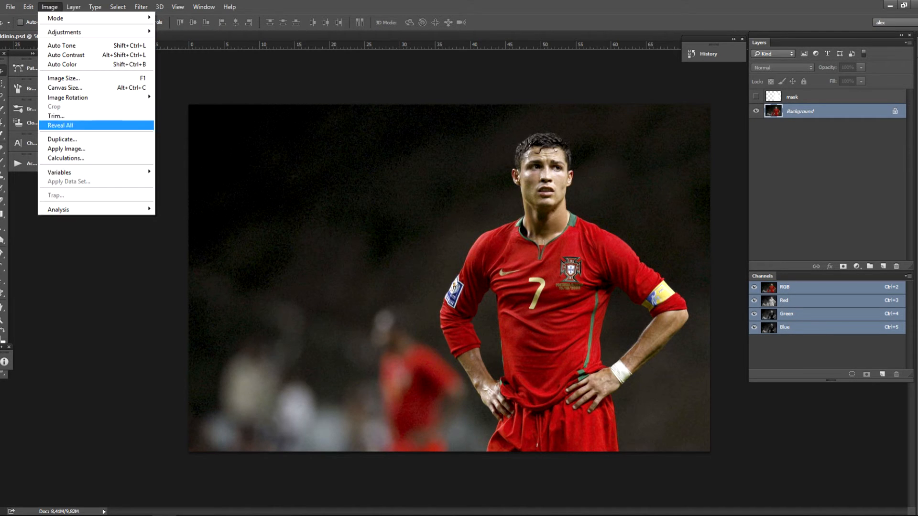
{"action": "left_click", "coordinate": [64, 78]}
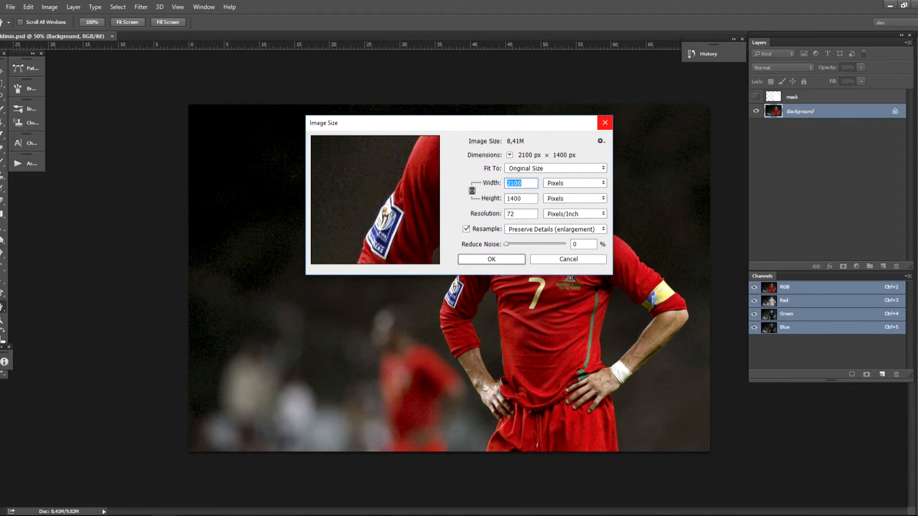
{"action": "double_click", "coordinate": [511, 215]}
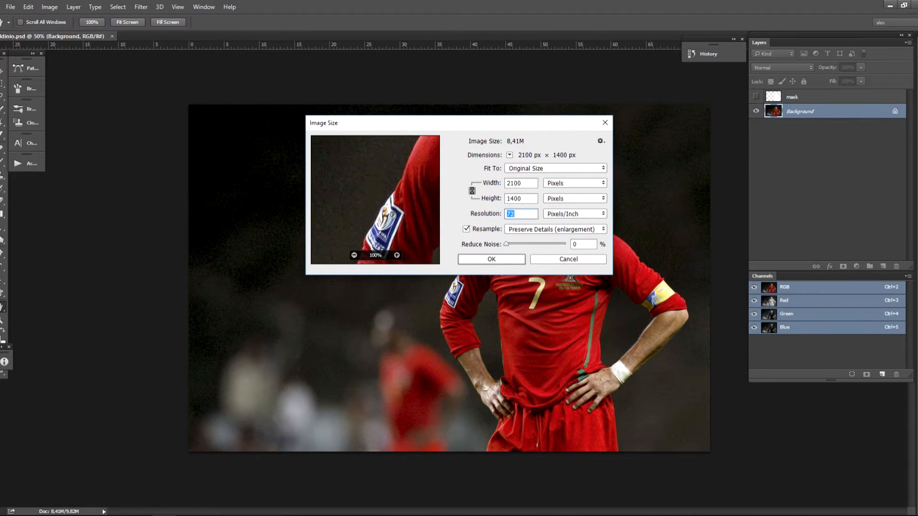
{"action": "type", "text": "300"}
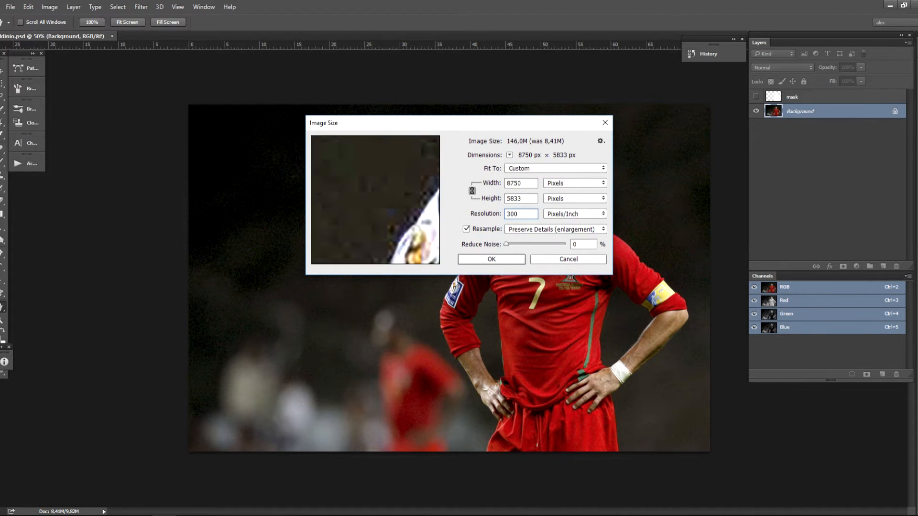
{"action": "left_click", "coordinate": [466, 229]}
{"action": "left_click", "coordinate": [467, 229]}
{"action": "left_click", "coordinate": [575, 184]}
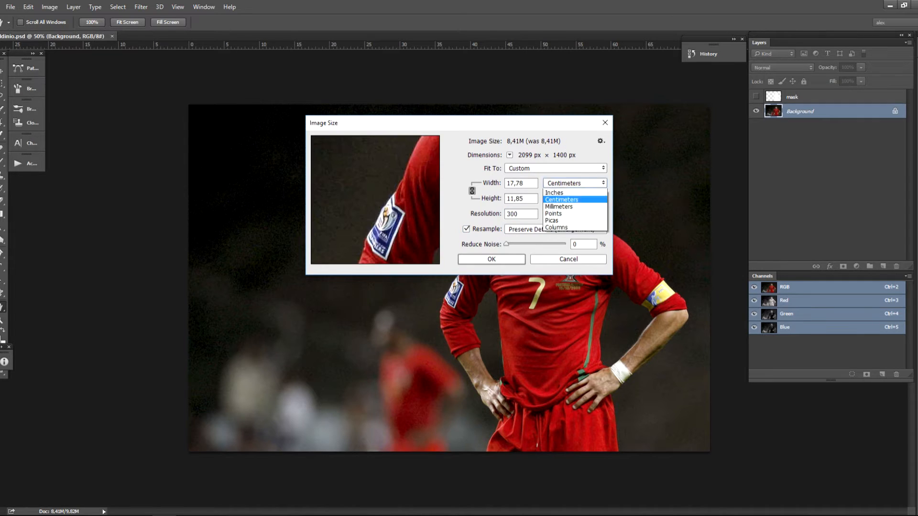
{"action": "left_click", "coordinate": [553, 199]}
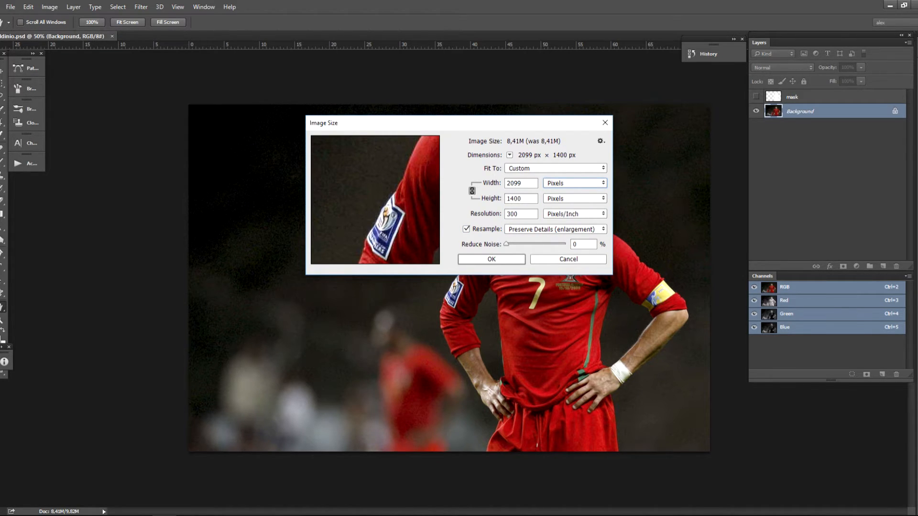
{"action": "double_click", "coordinate": [514, 183]}
{"action": "key", "text": "Return"}
{"action": "key", "text": "v"}
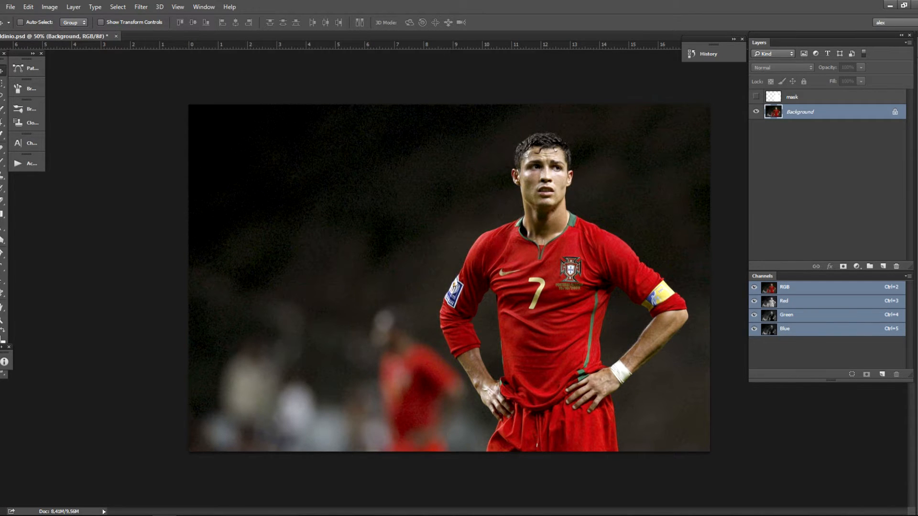
Step: Delete the mask layer and convert the locked Background into a regular layer with the default settings
{"action": "left_click_drag", "start_coordinate": [814, 98], "coordinate": [896, 266]}
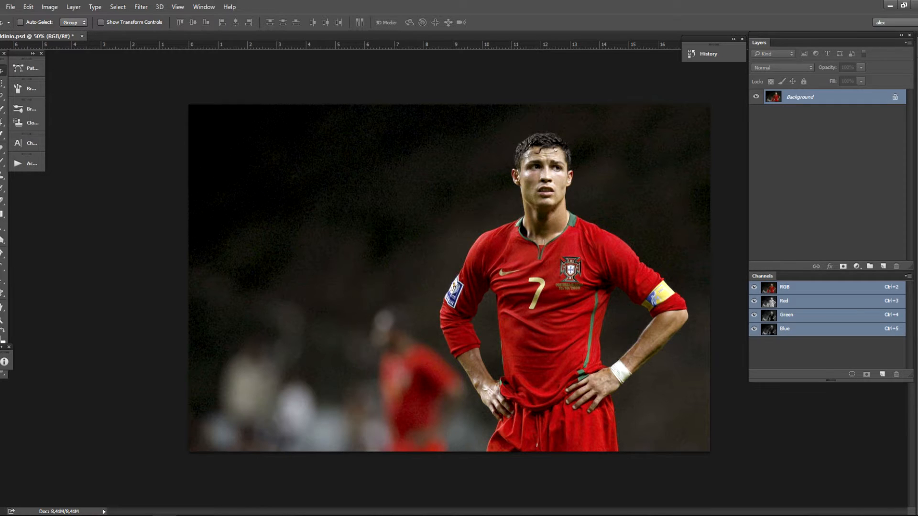
{"action": "double_click", "coordinate": [800, 97]}
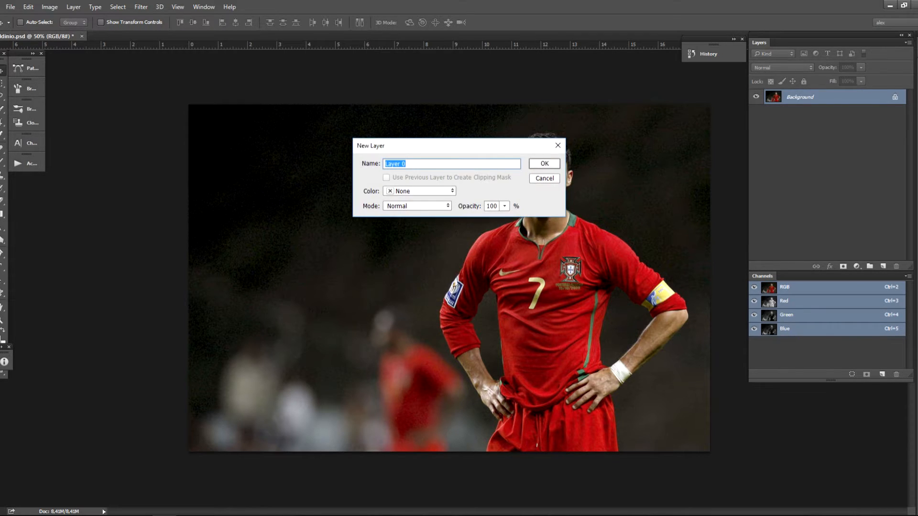
{"action": "key", "text": "Return"}
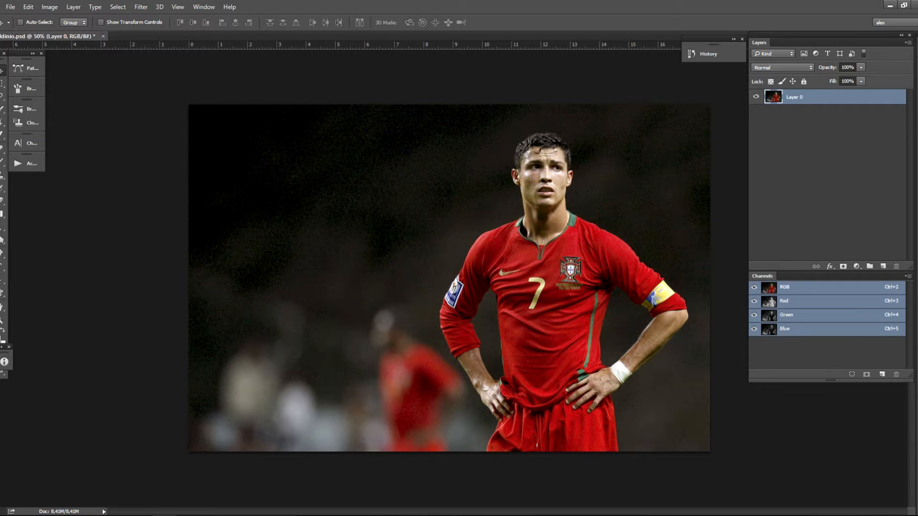
Step: Convert the only remaining layer back into a locked Background
{"action": "left_click", "coordinate": [73, 7]}
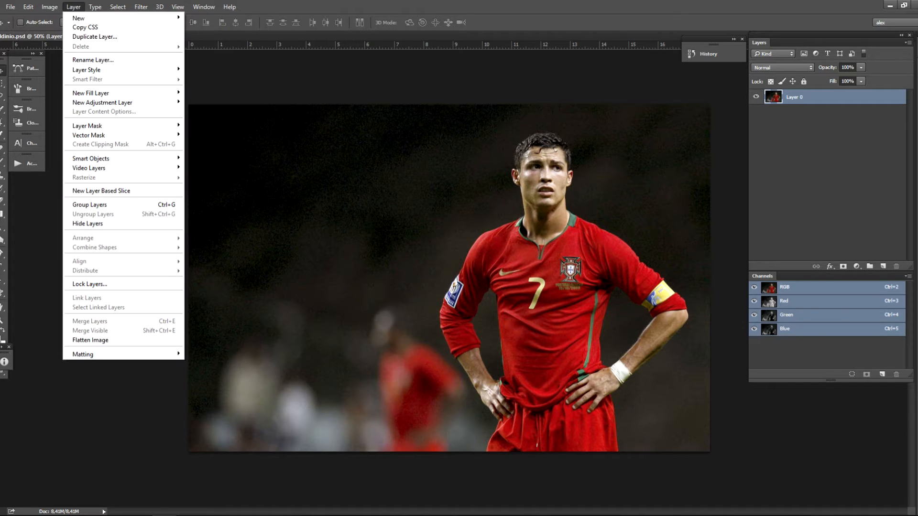
{"action": "mouse_move", "coordinate": [79, 18]}
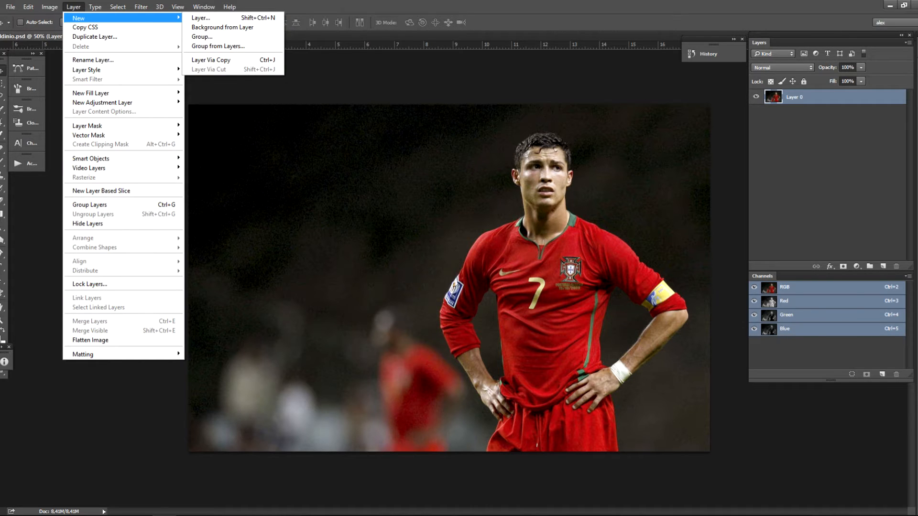
{"action": "left_click", "coordinate": [222, 27]}
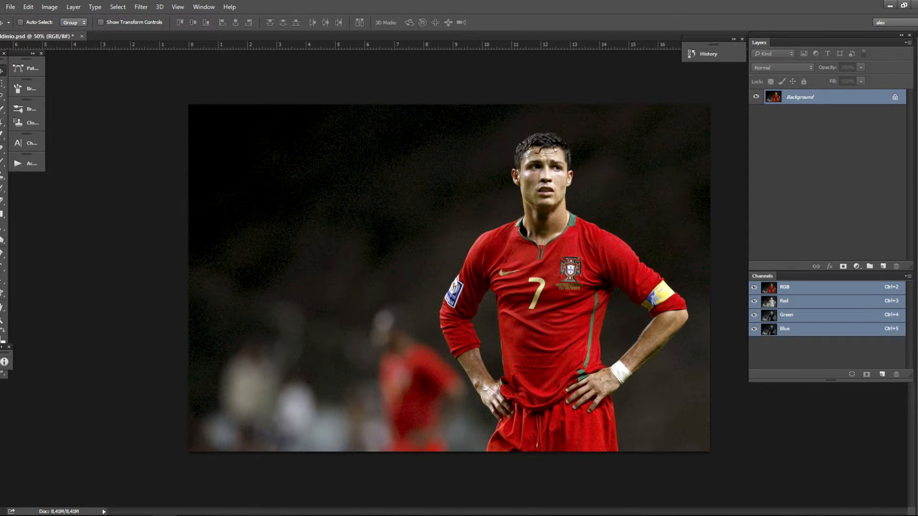
Step: Revert the document to its Image Size history state, undoing the layer deletion and conversions
{"action": "left_click", "coordinate": [708, 53]}
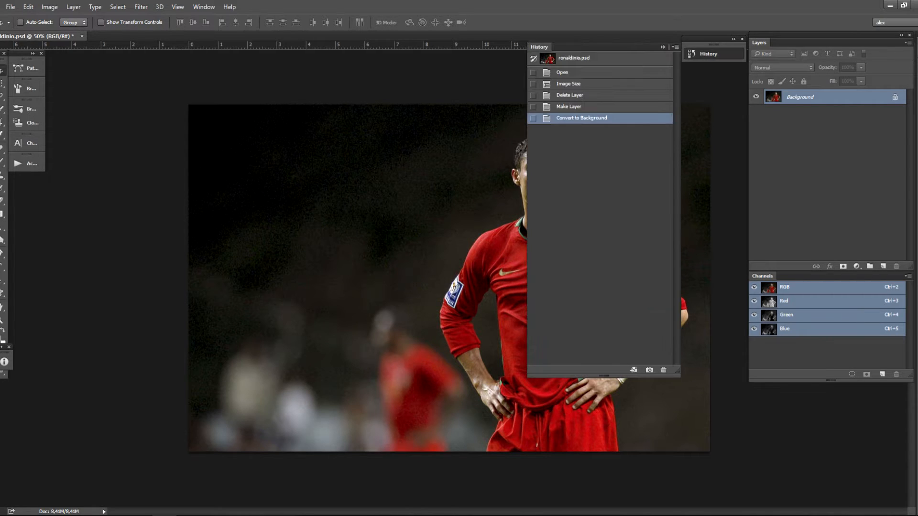
{"action": "left_click", "coordinate": [569, 84]}
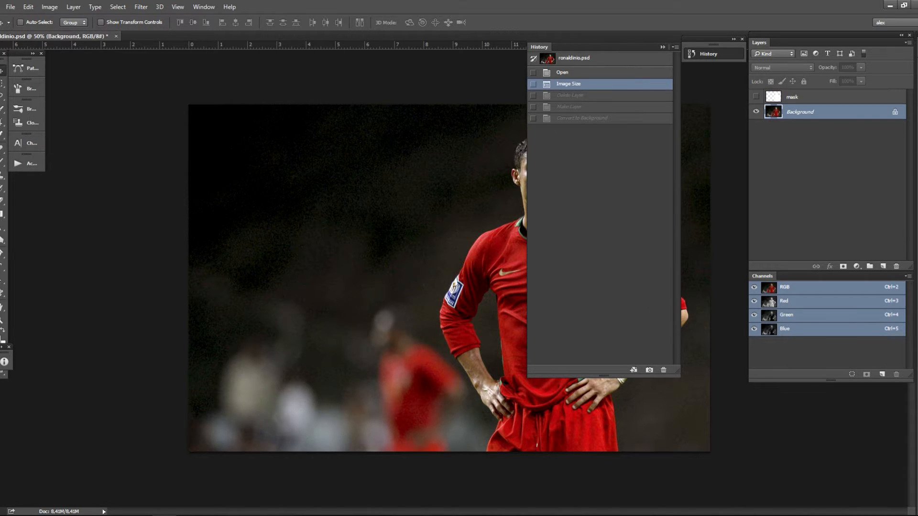
{"action": "left_click", "coordinate": [708, 53]}
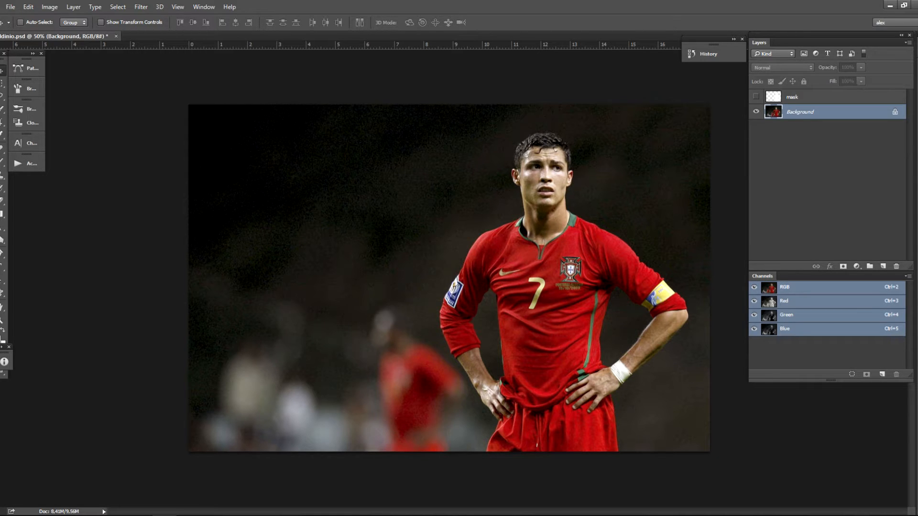
Step: Make the mask layer with the player's white silhouette visible and select it
{"action": "left_click", "coordinate": [755, 96]}
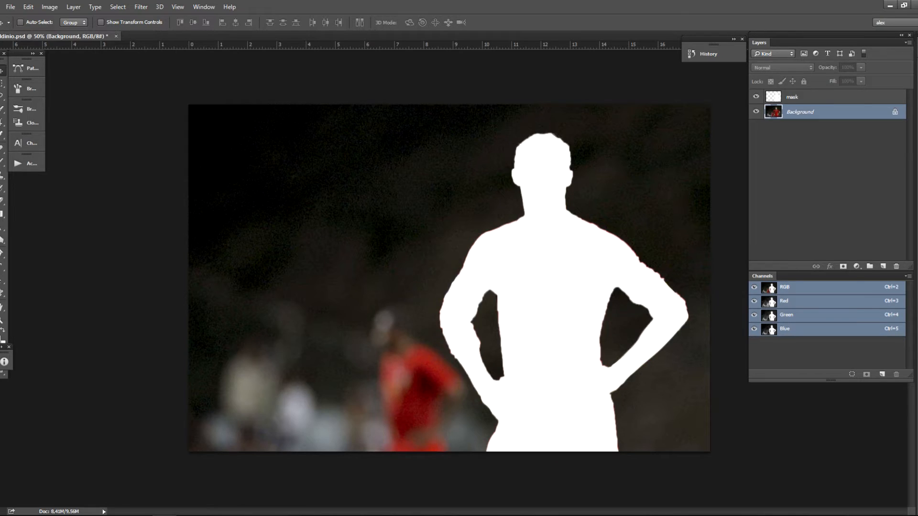
{"action": "left_click", "coordinate": [800, 97]}
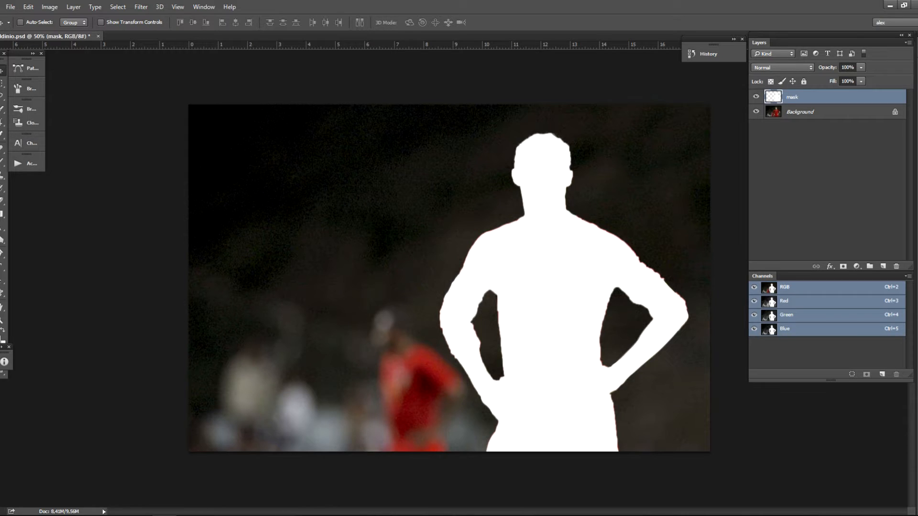
Step: Open the Actions list, detach it from its dock as a floating group, and view its options for loading actions
{"action": "left_click", "coordinate": [28, 163]}
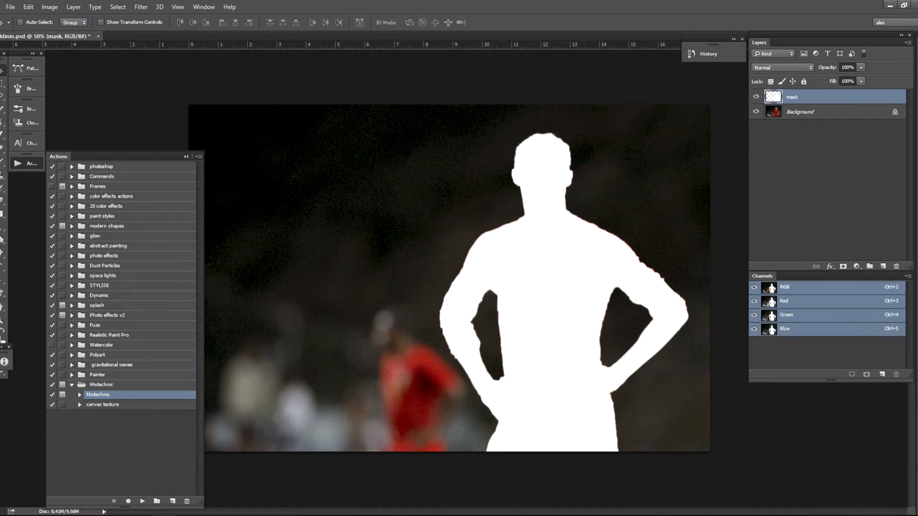
{"action": "left_click", "coordinate": [28, 164]}
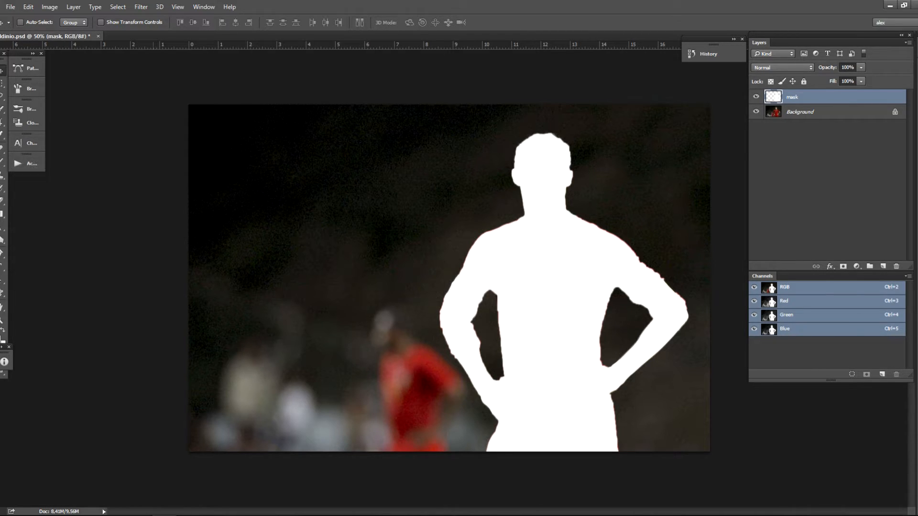
{"action": "left_click", "coordinate": [204, 7]}
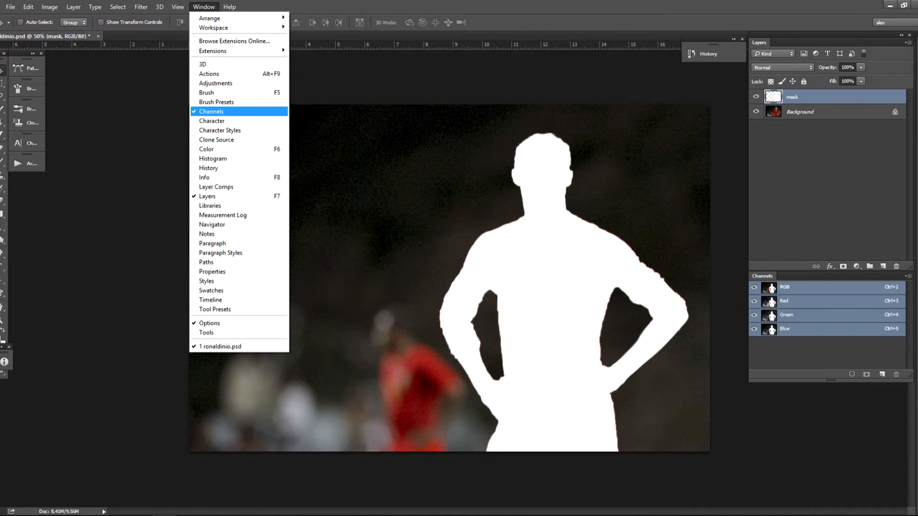
{"action": "left_click", "coordinate": [208, 74]}
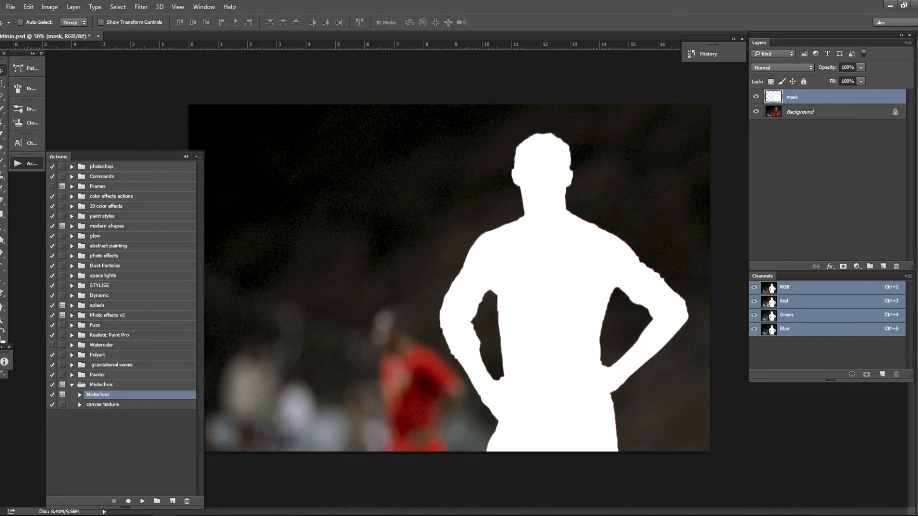
{"action": "left_click_drag", "start_coordinate": [27, 163], "coordinate": [81, 67]}
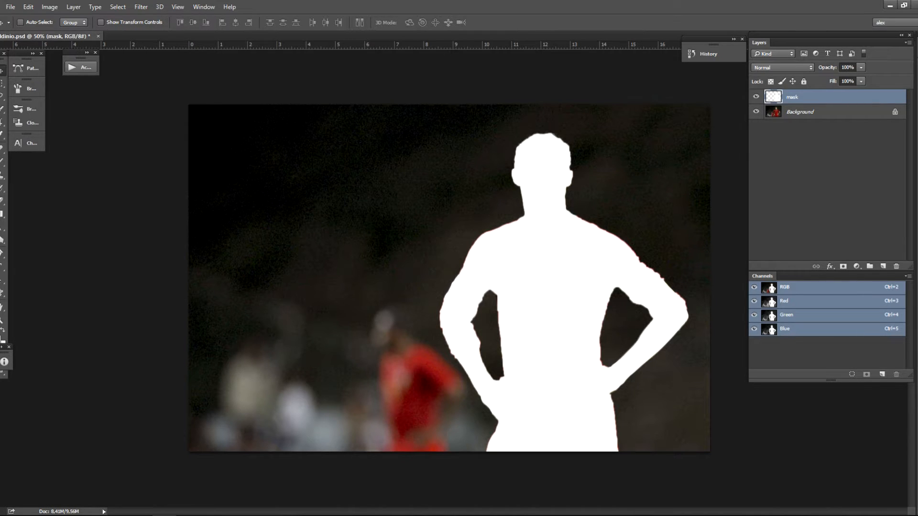
{"action": "left_click", "coordinate": [81, 67]}
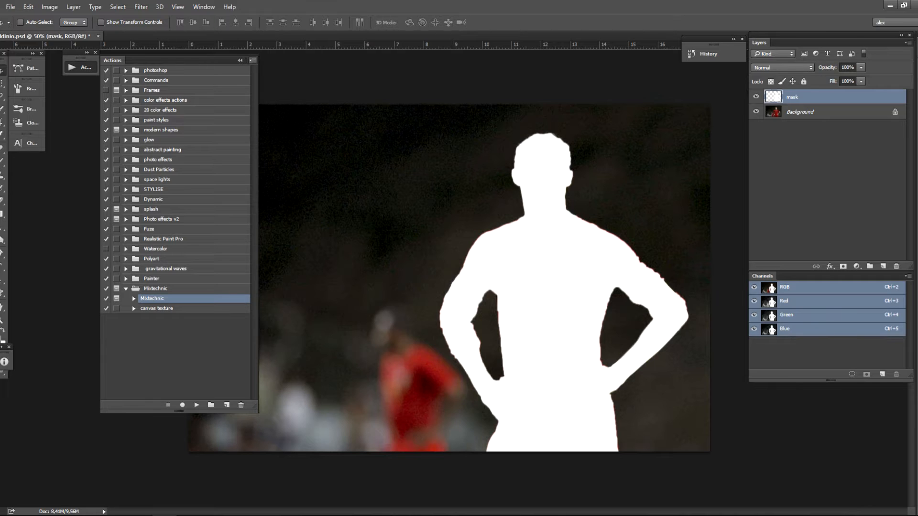
{"action": "left_click", "coordinate": [252, 60]}
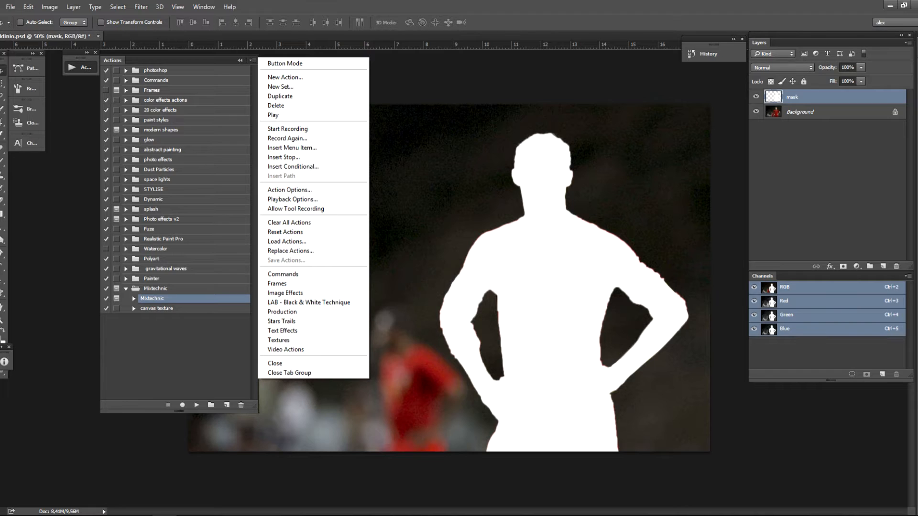
{"action": "key", "text": "Escape"}
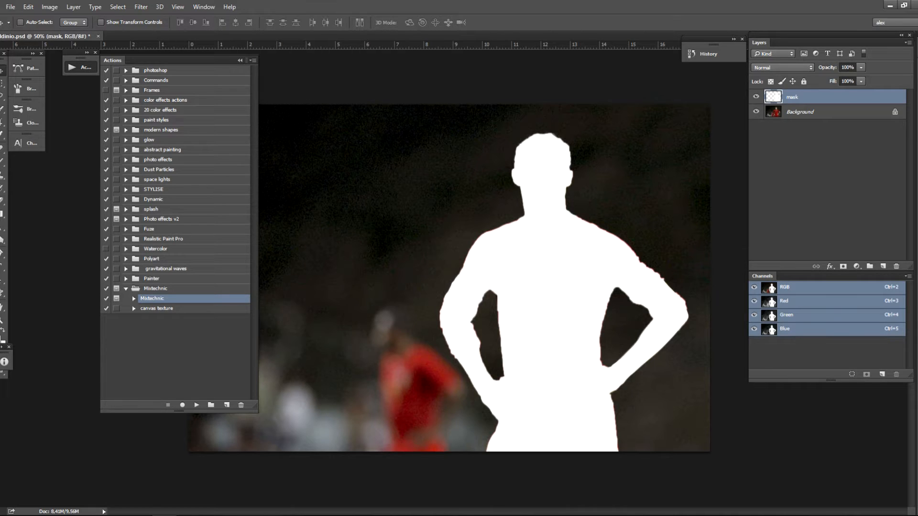
Step: Select the Background layer and play the Mixtechnic action on the document
{"action": "left_click", "coordinate": [156, 289]}
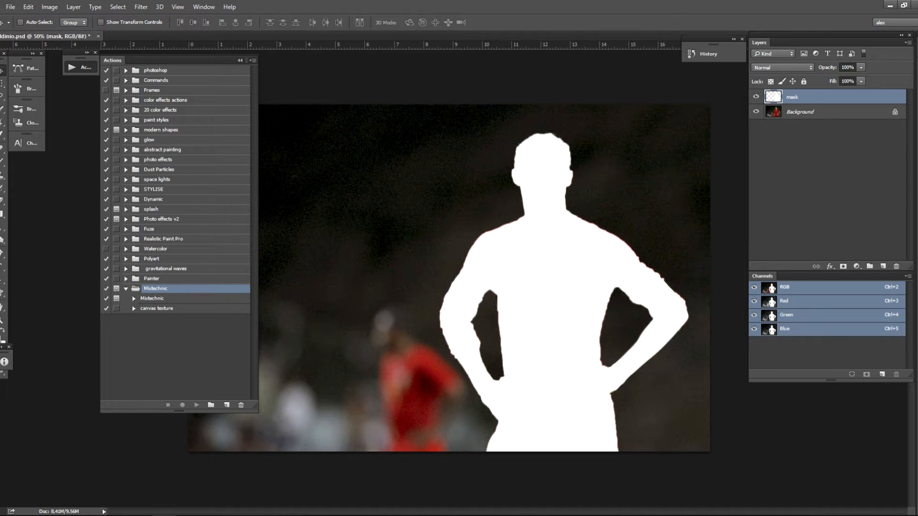
{"action": "left_click", "coordinate": [813, 112]}
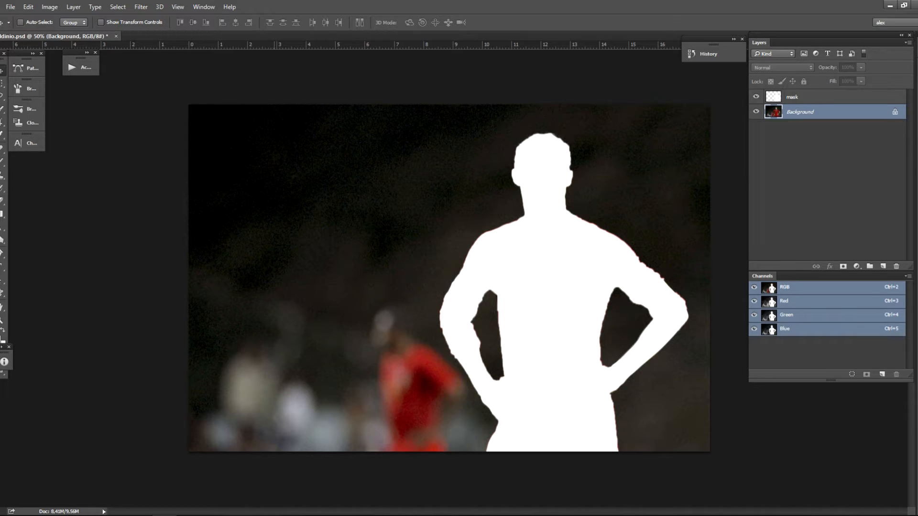
{"action": "left_click_drag", "start_coordinate": [81, 58], "coordinate": [27, 150]}
{"action": "left_click", "coordinate": [27, 164]}
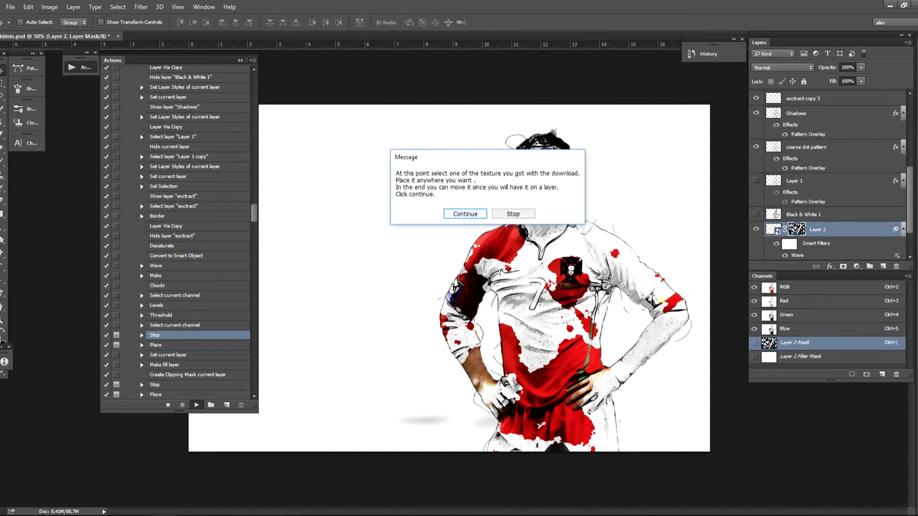
Step: Continue the action and place texture P 19 over the player's head and torso, centered at about X 1409, Y 700 px
{"action": "key", "text": "Return"}
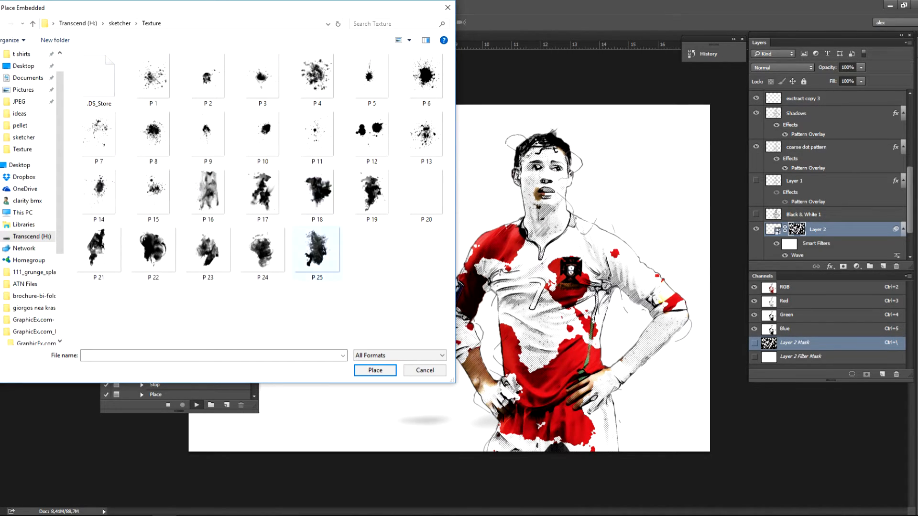
{"action": "double_click", "coordinate": [371, 191]}
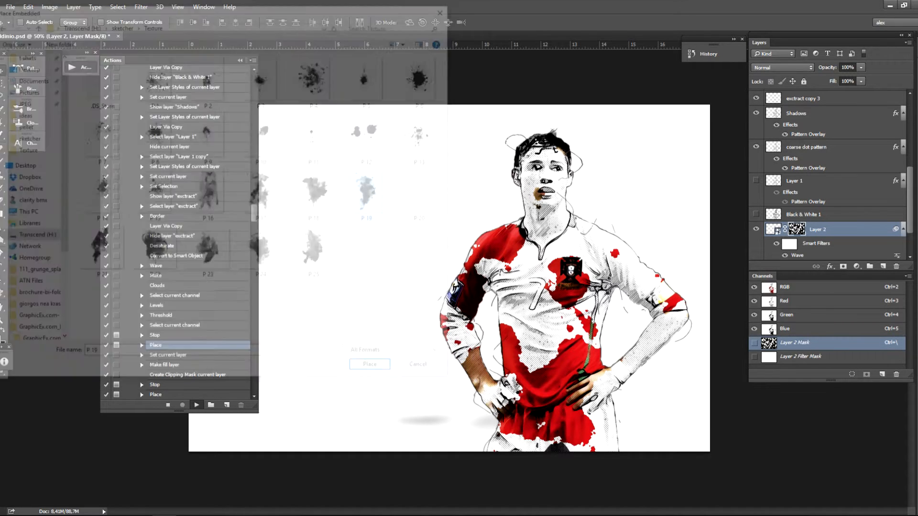
{"action": "mouse_move", "coordinate": [442, 203]}
{"action": "left_mouse_down"}
{"action": "mouse_move", "coordinate": [526, 185]}
{"action": "mouse_move", "coordinate": [531, 203]}
{"action": "left_mouse_up"}
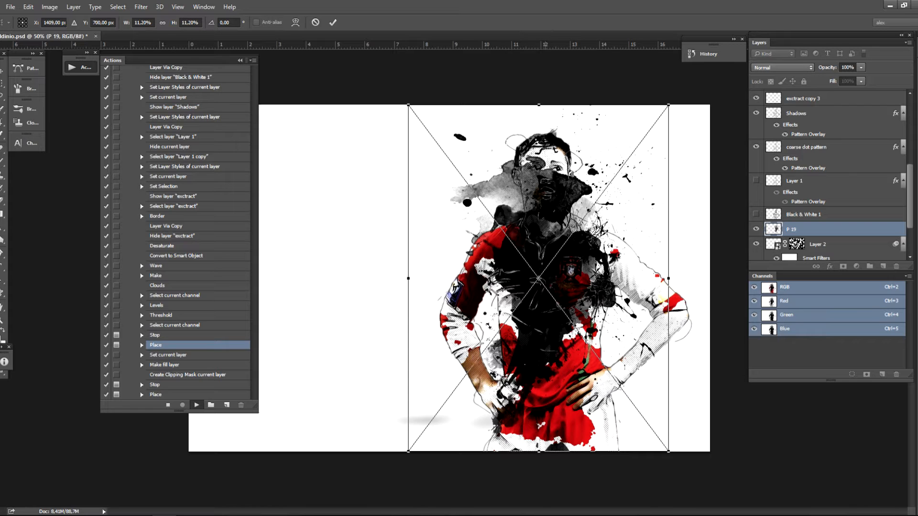
{"action": "key", "text": "Return"}
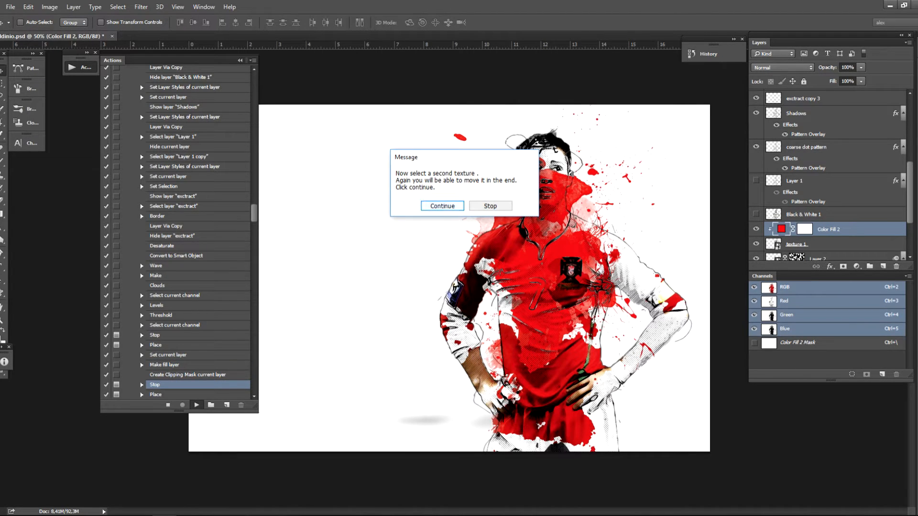
Step: Continue the action and place texture P 7 over the player, scaled to about 49%, rotated about 14° and centered near X 1382, Y 700 px
{"action": "key", "text": "Return"}
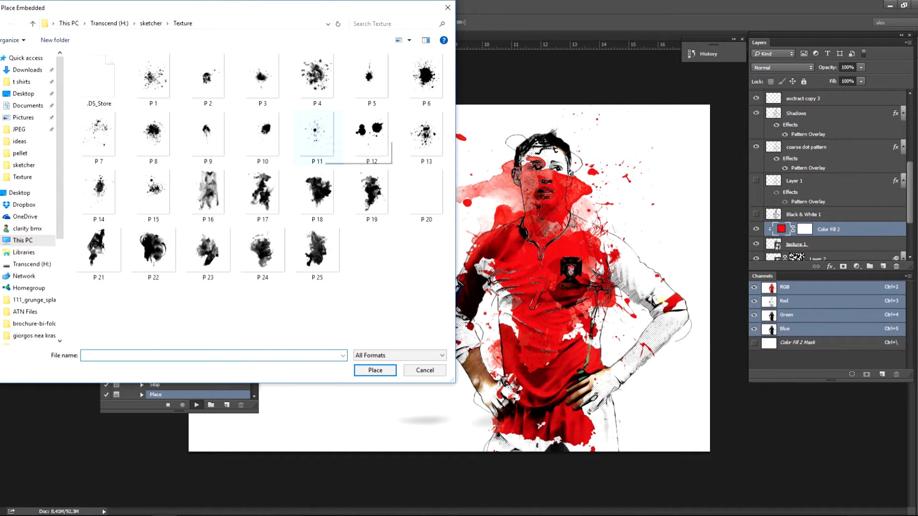
{"action": "left_click", "coordinate": [99, 136]}
{"action": "double_click", "coordinate": [99, 136]}
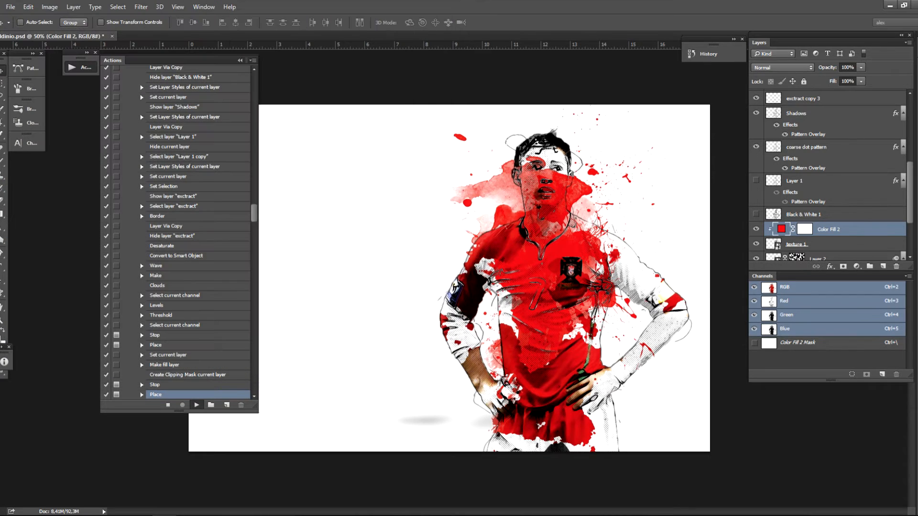
{"action": "left_click_drag", "start_coordinate": [511, 197], "coordinate": [573, 194]}
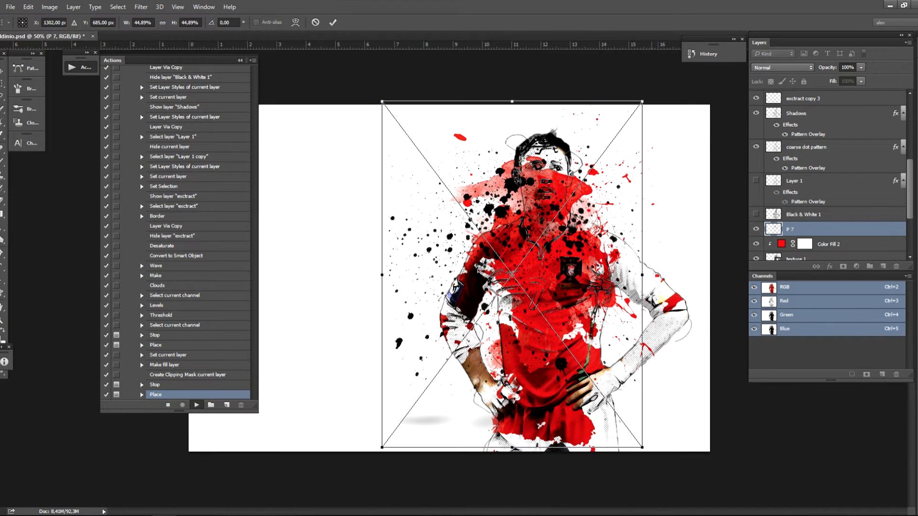
{"action": "left_click_drag", "start_coordinate": [650, 104], "coordinate": [712, 111]}
{"action": "left_click_drag", "start_coordinate": [628, 156], "coordinate": [637, 174]}
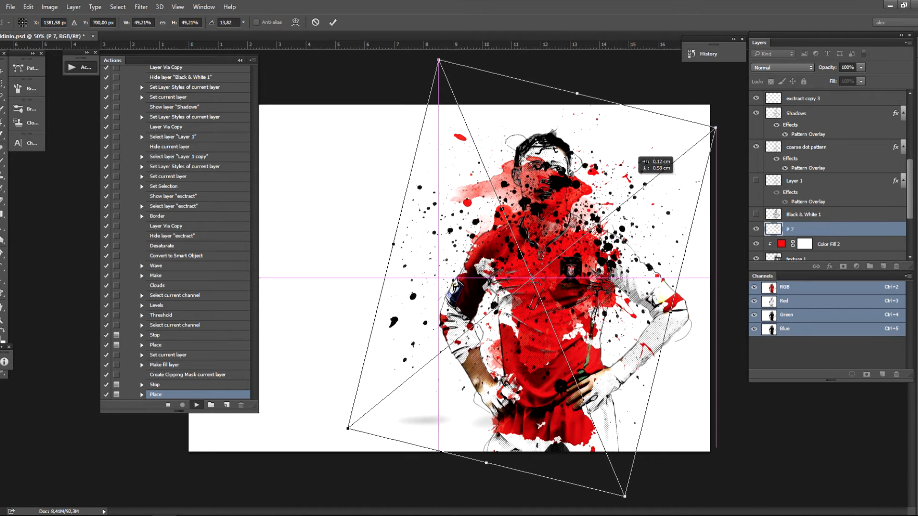
{"action": "key", "text": "Return"}
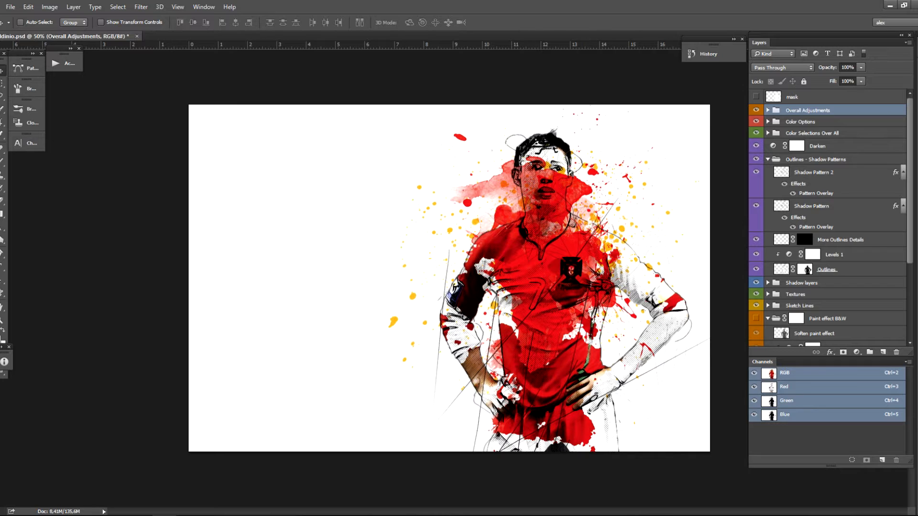
Step: Detach the channels list from the layer stack and close it
{"action": "left_click_drag", "start_coordinate": [762, 362], "coordinate": [540, 343]}
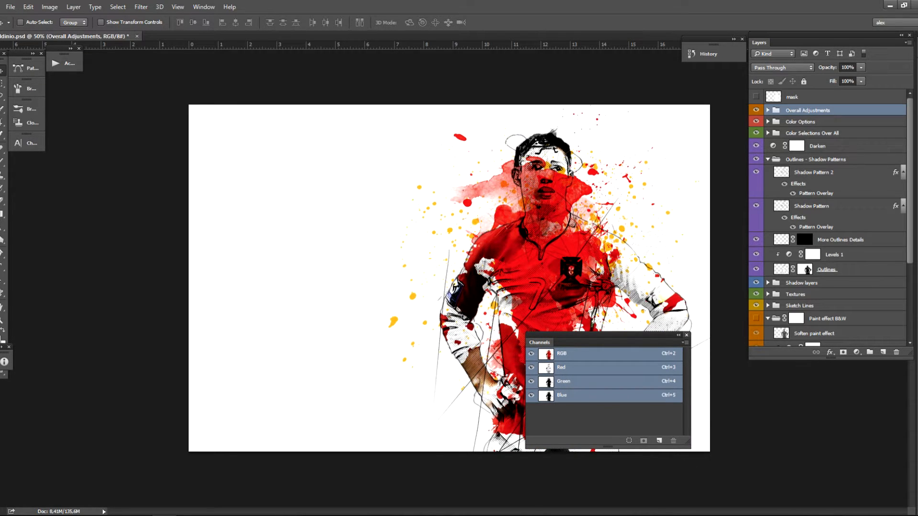
{"action": "left_click", "coordinate": [687, 335]}
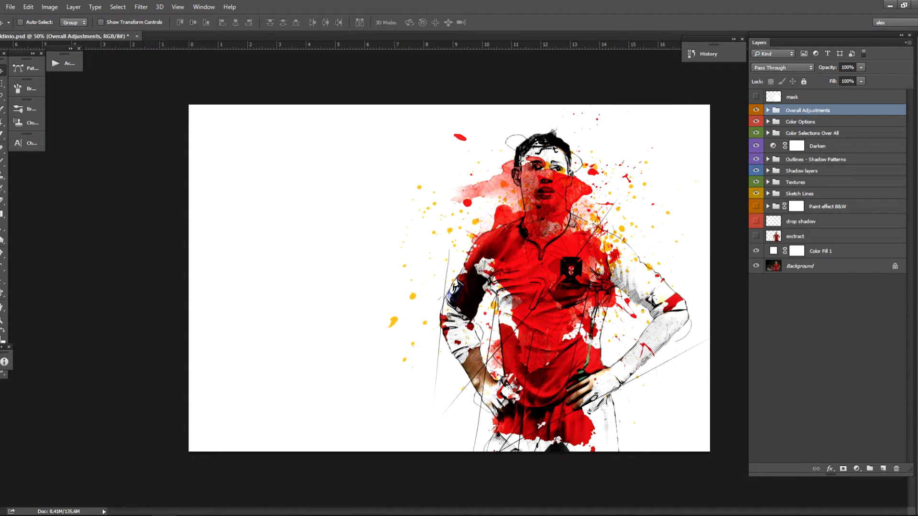
Step: Compare the artwork with the Overall Adjustments group hidden and shown
{"action": "left_click", "coordinate": [756, 110]}
{"action": "left_click", "coordinate": [756, 110]}
{"action": "left_click", "coordinate": [756, 110]}
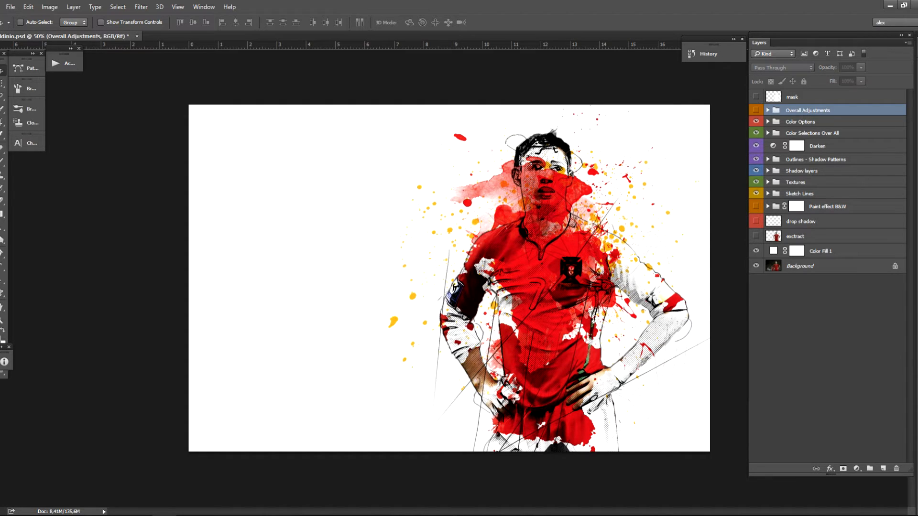
{"action": "left_click", "coordinate": [756, 109]}
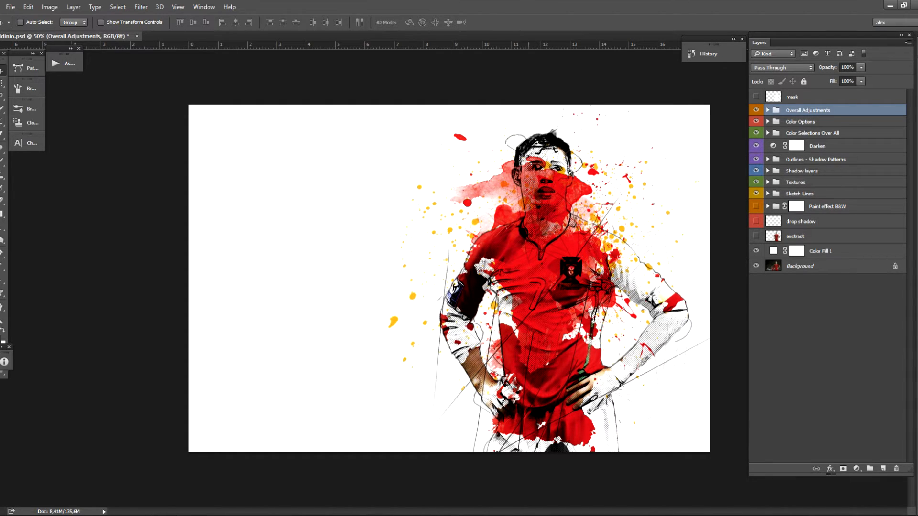
{"action": "left_click", "coordinate": [755, 109]}
{"action": "left_click", "coordinate": [755, 110]}
Step: Expand the Overall Adjustments group and try an opacity of about 16% on the Overall Contrast layer
{"action": "left_click", "coordinate": [768, 110]}
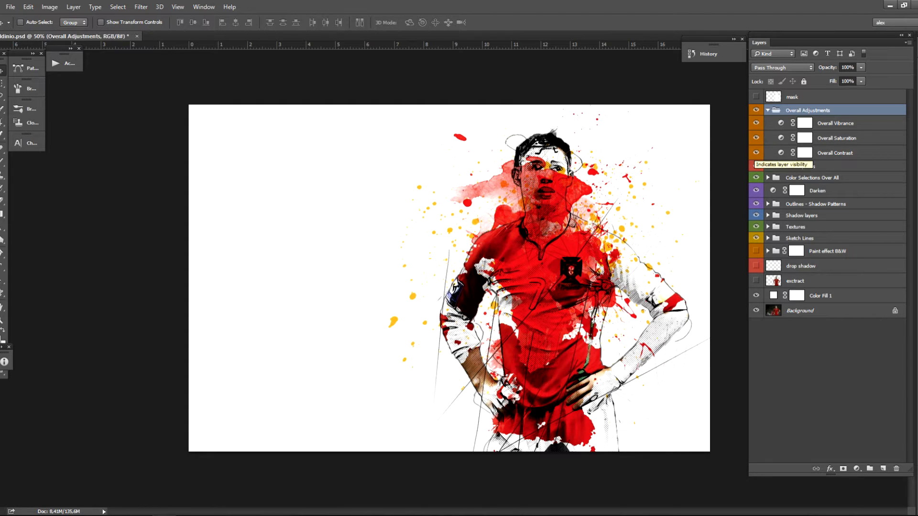
{"action": "left_click", "coordinate": [831, 153]}
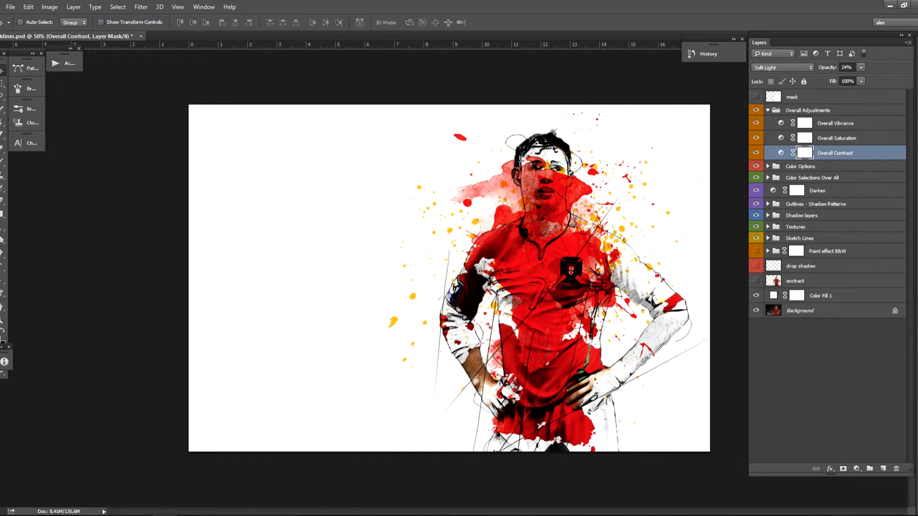
{"action": "left_click", "coordinate": [861, 66]}
{"action": "mouse_move", "coordinate": [862, 77]}
{"action": "left_mouse_down"}
{"action": "mouse_move", "coordinate": [895, 78]}
{"action": "mouse_move", "coordinate": [857, 78]}
{"action": "left_mouse_up"}
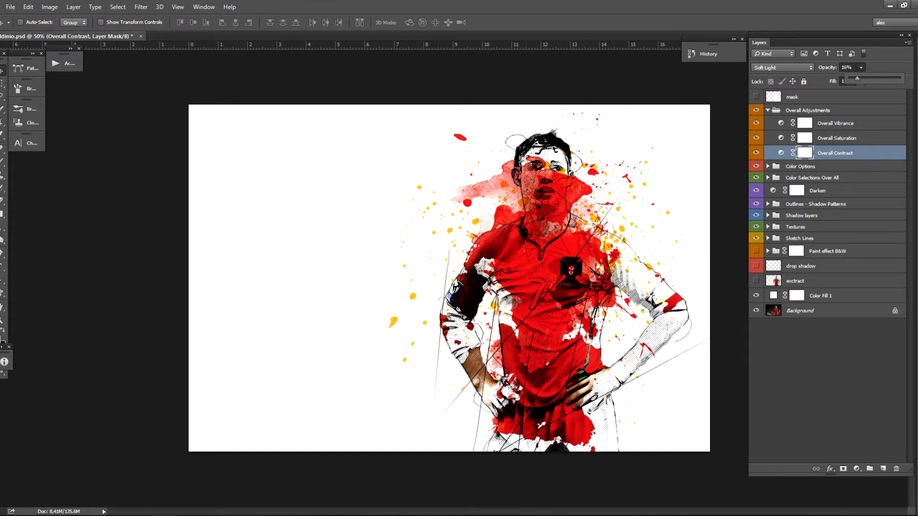
{"action": "key", "text": "Return"}
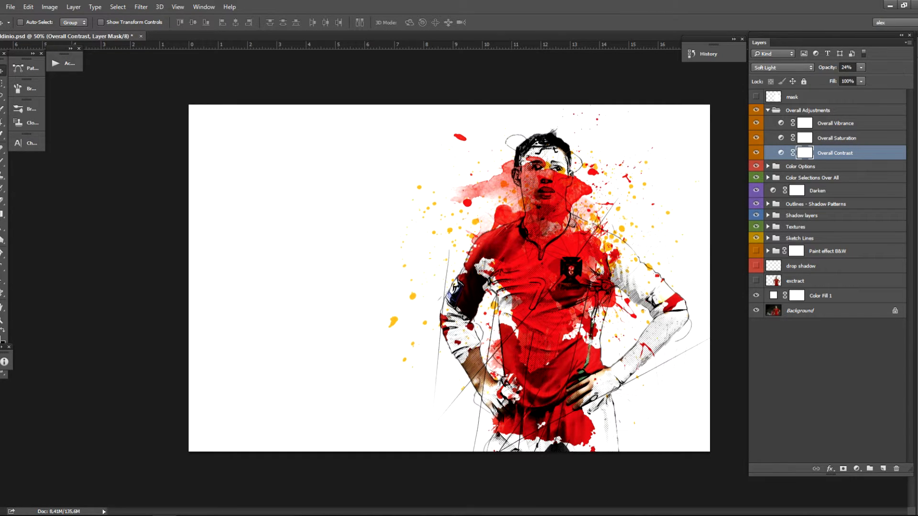
Step: Try hue +12 and saturation -100 on the Overall Saturation adjustment, resetting both to 0
{"action": "double_click", "coordinate": [780, 138]}
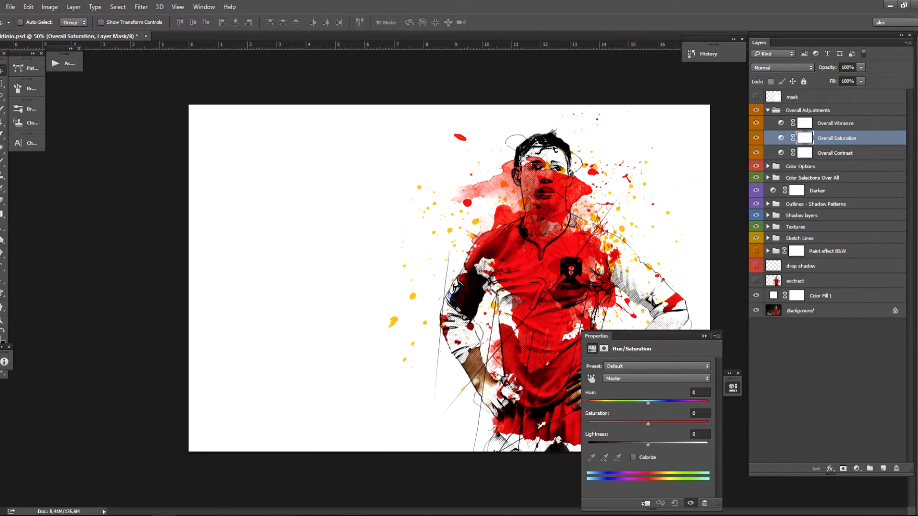
{"action": "mouse_move", "coordinate": [648, 403]}
{"action": "left_mouse_down"}
{"action": "mouse_move", "coordinate": [694, 403]}
{"action": "mouse_move", "coordinate": [612, 403]}
{"action": "mouse_move", "coordinate": [655, 403]}
{"action": "left_mouse_up"}
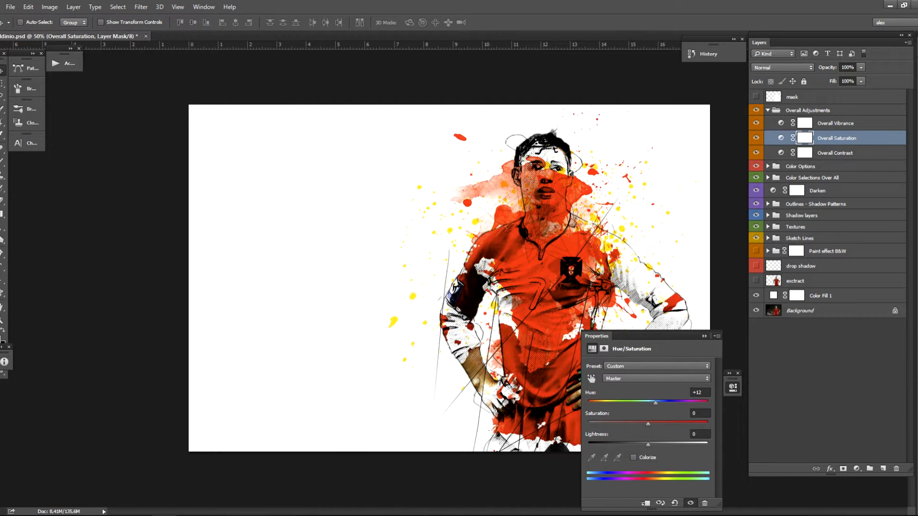
{"action": "double_click", "coordinate": [698, 393]}
{"action": "type", "text": "0"}
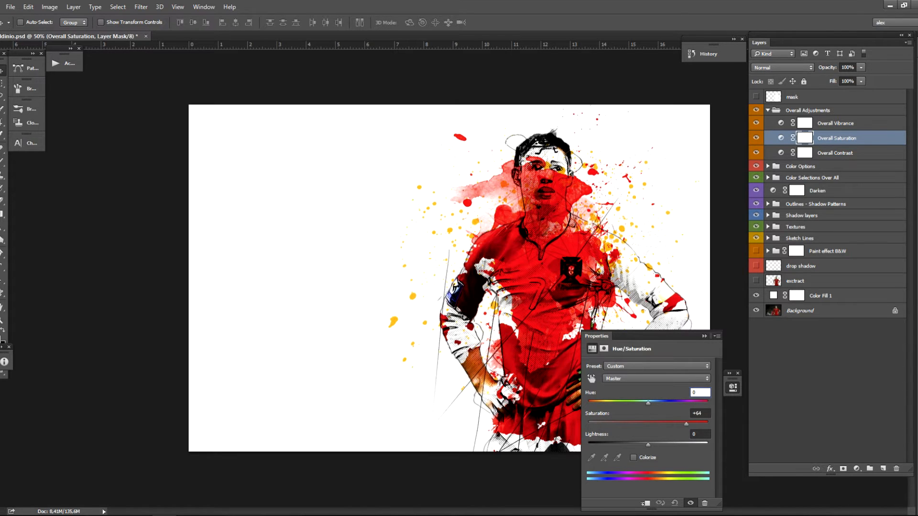
{"action": "left_click_drag", "start_coordinate": [647, 424], "coordinate": [587, 424]}
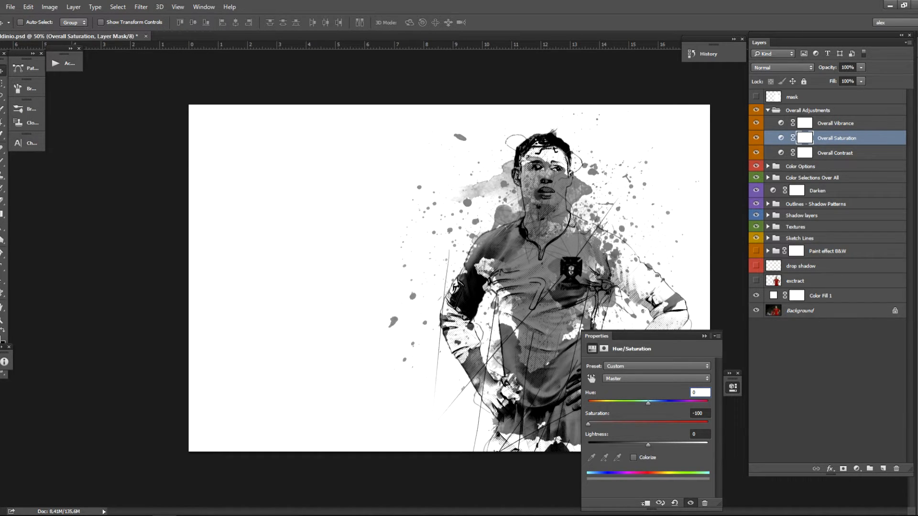
{"action": "key", "text": "Tab"}
{"action": "type", "text": "0"}
{"action": "left_click", "coordinate": [704, 336]}
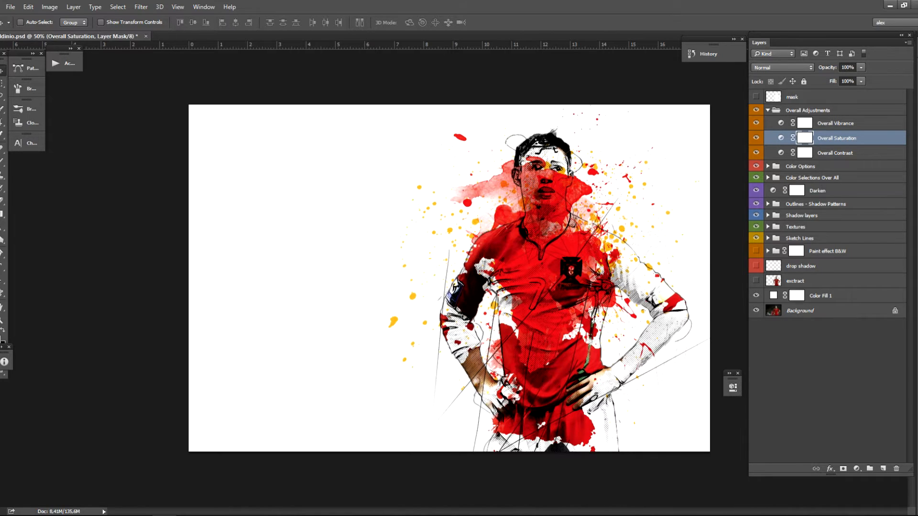
Step: Set the vibrance of the Overall Vibrance adjustment to 0 and collapse the Overall Adjustments group
{"action": "left_click", "coordinate": [835, 123]}
{"action": "double_click", "coordinate": [781, 123]}
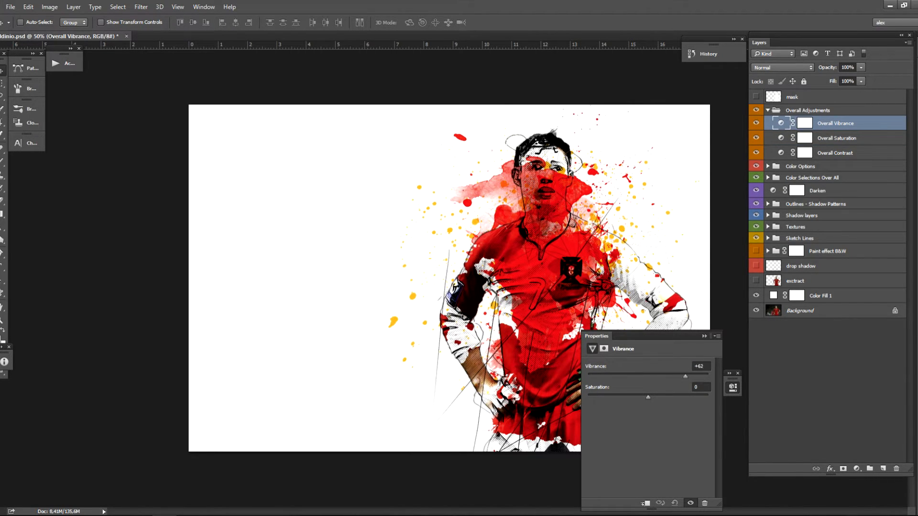
{"action": "mouse_move", "coordinate": [685, 376]}
{"action": "left_mouse_down"}
{"action": "mouse_move", "coordinate": [700, 376]}
{"action": "mouse_move", "coordinate": [679, 376]}
{"action": "left_mouse_up"}
{"action": "left_click", "coordinate": [700, 366]}
{"action": "type", "text": "0"}
{"action": "left_click", "coordinate": [704, 336]}
{"action": "left_click", "coordinate": [768, 111]}
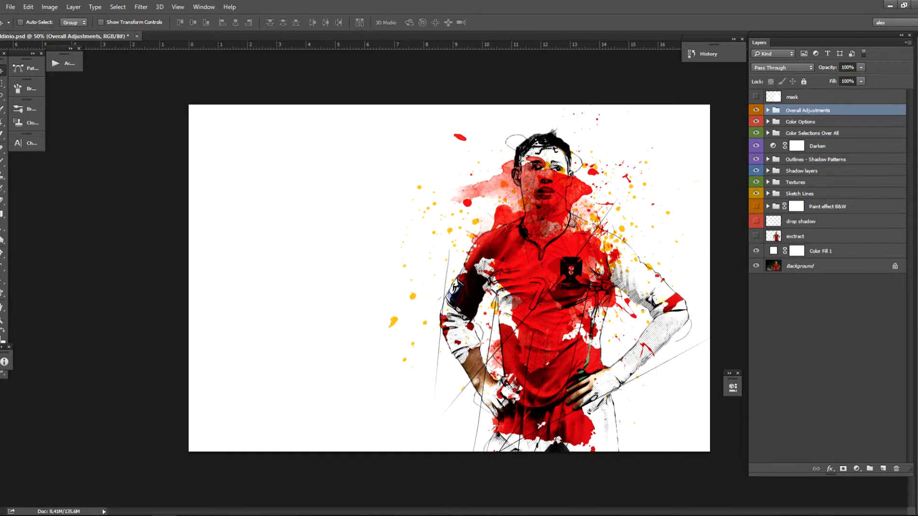
Step: Examine the color presets contained in the Color Options group
{"action": "left_click", "coordinate": [800, 122]}
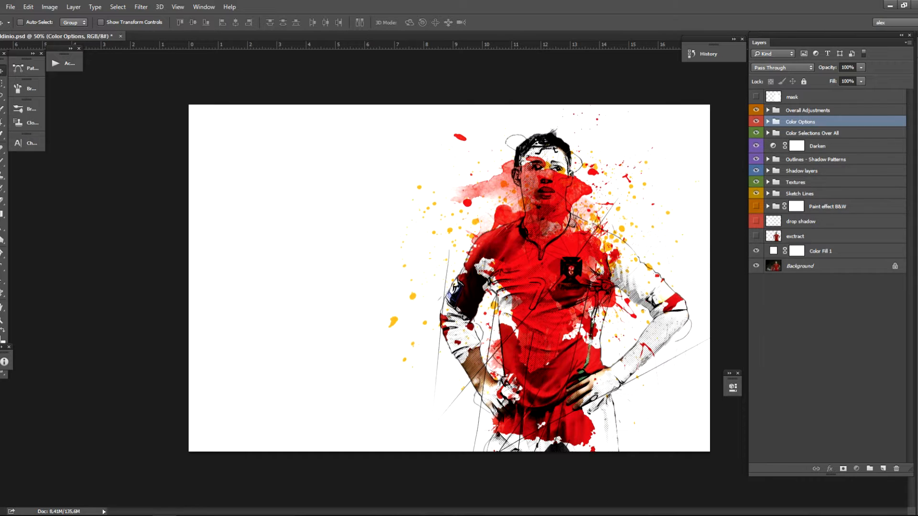
{"action": "left_click", "coordinate": [768, 122]}
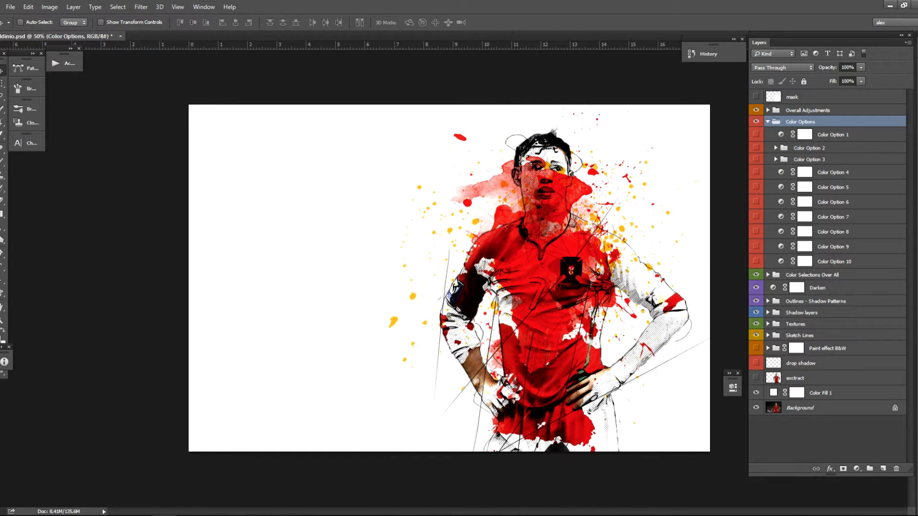
{"action": "left_click", "coordinate": [767, 122]}
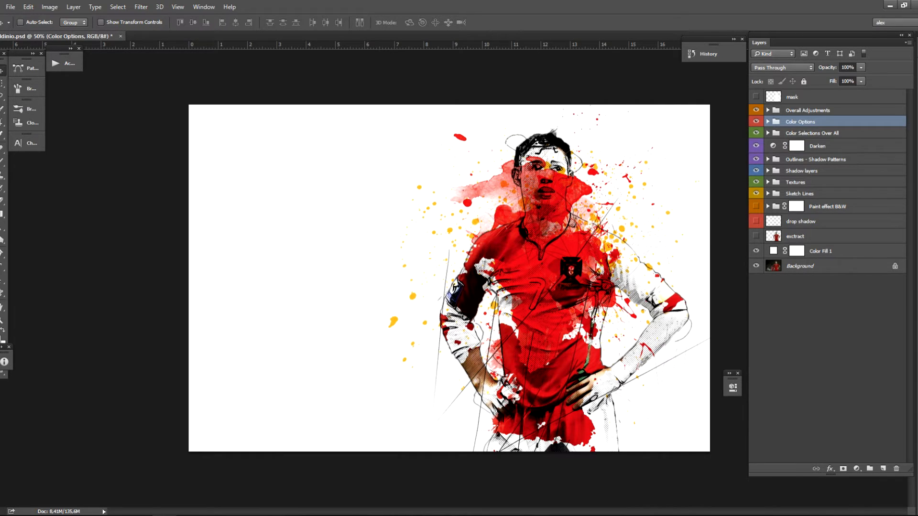
Step: Expand the Color Selections Over All group and view it isolated from all other layers
{"action": "left_click", "coordinate": [812, 133]}
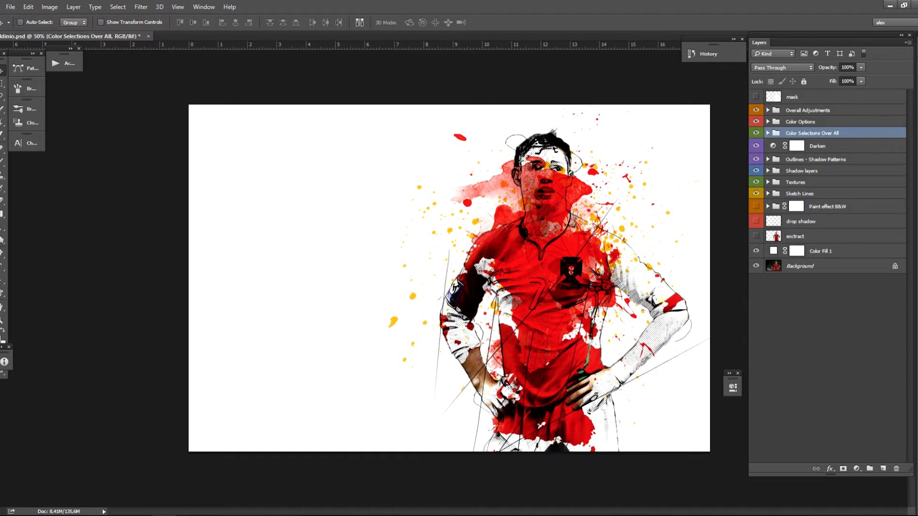
{"action": "left_click", "coordinate": [768, 134]}
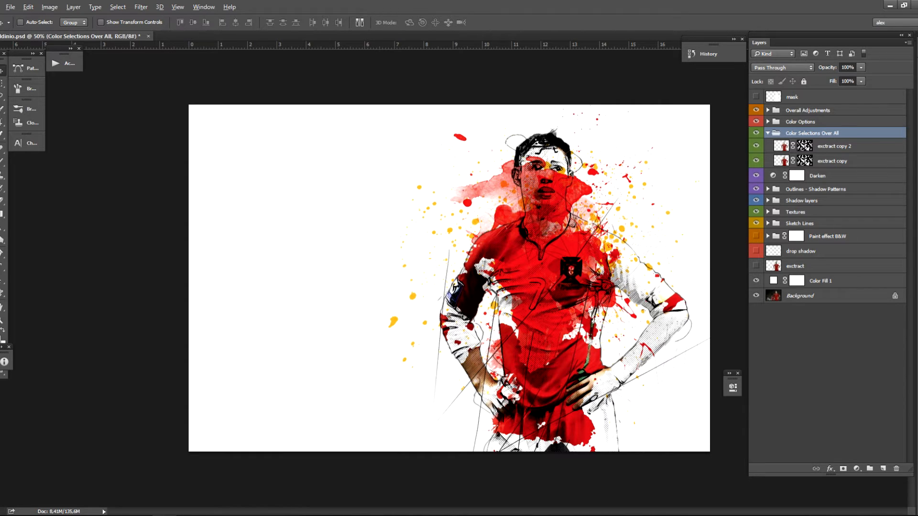
{"action": "left_click", "coordinate": [756, 133], "text": "alt"}
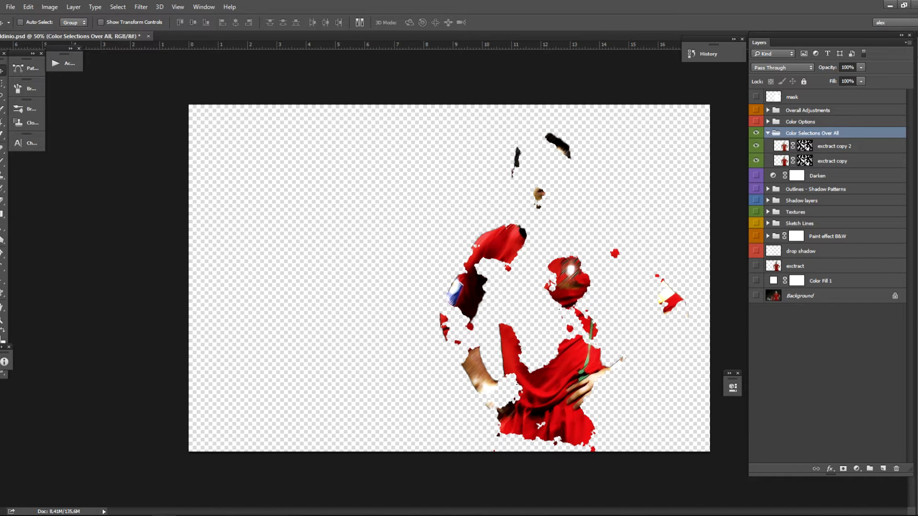
{"action": "left_click", "coordinate": [755, 133], "text": "alt"}
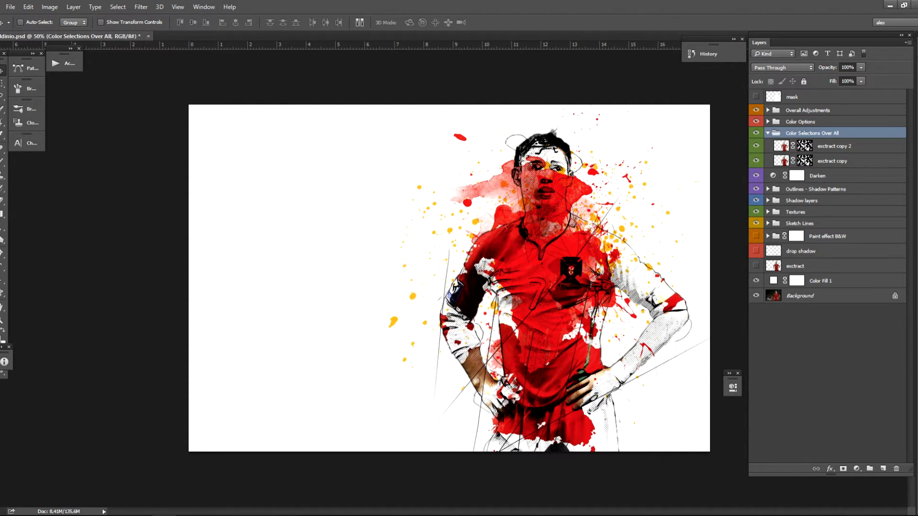
Step: Examine the Color Selections Over All patches on the player's torso and arms at 100% zoom, both isolated and within the full artwork
{"action": "key", "text": "ctrl+plus"}
{"action": "key", "text": "ctrl+plus"}
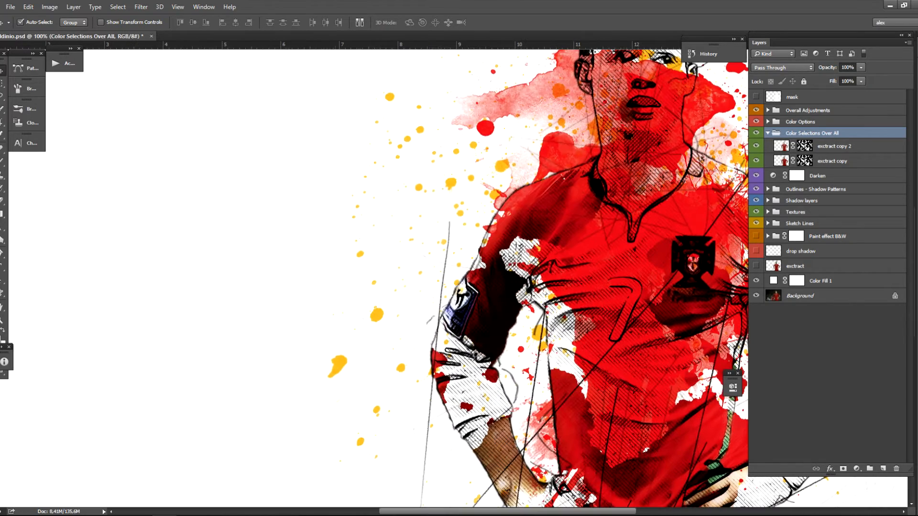
{"action": "left_click_drag", "start_coordinate": [616, 406], "coordinate": [526, 267]}
{"action": "left_click", "coordinate": [756, 133], "text": "alt"}
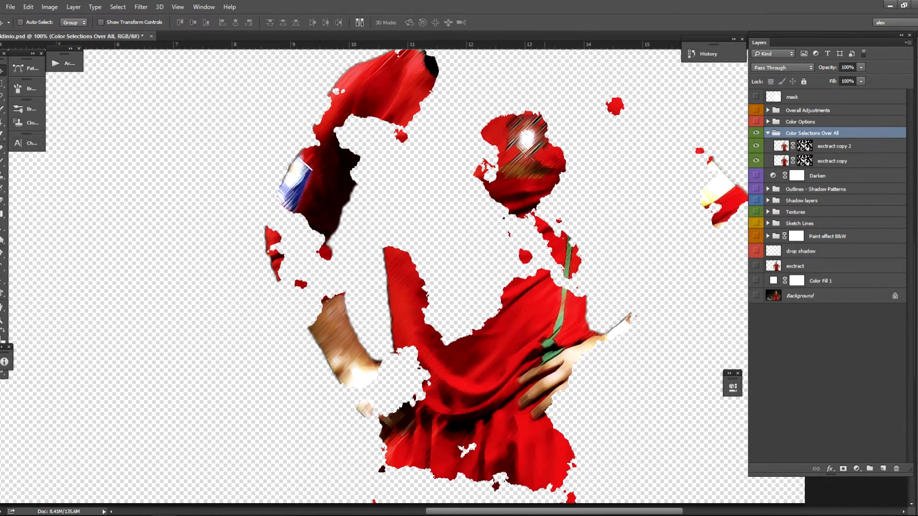
{"action": "left_click_drag", "start_coordinate": [369, 201], "coordinate": [343, 333]}
{"action": "left_click_drag", "start_coordinate": [388, 305], "coordinate": [367, 242]}
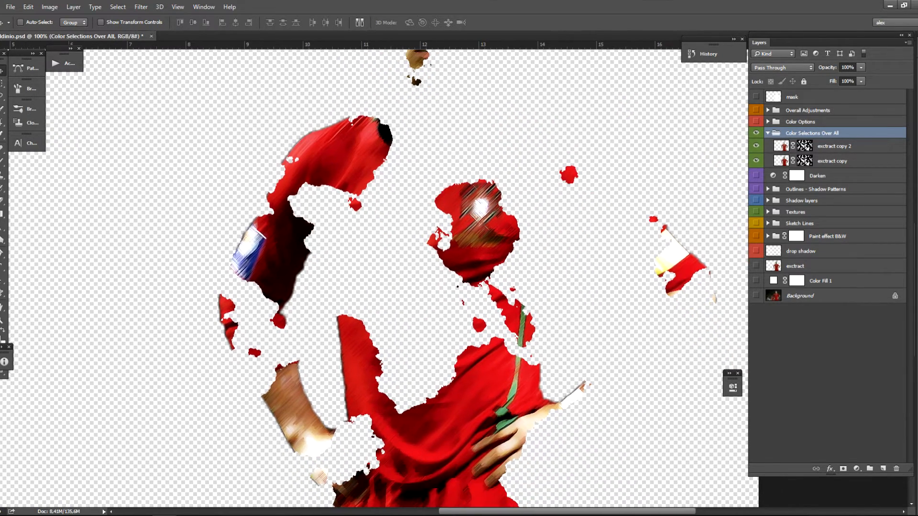
{"action": "left_click", "coordinate": [756, 133], "text": "alt"}
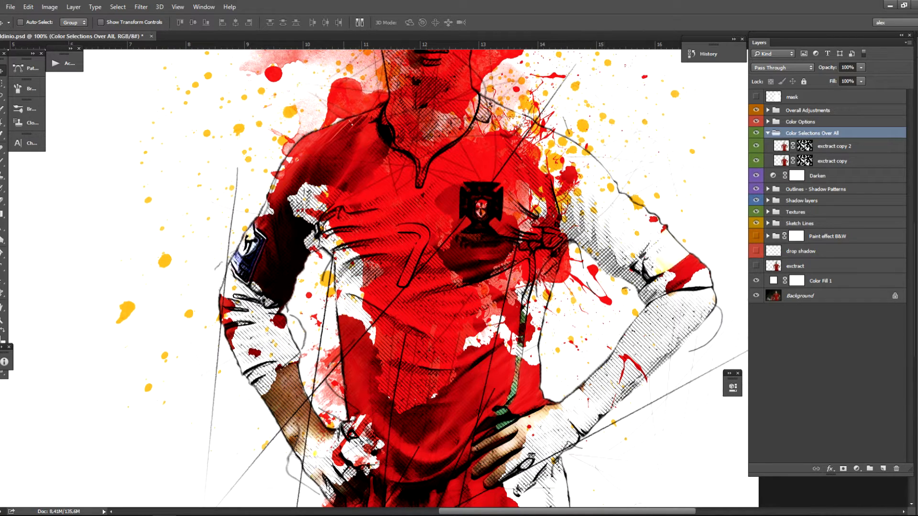
{"action": "left_click_drag", "start_coordinate": [499, 287], "coordinate": [452, 257]}
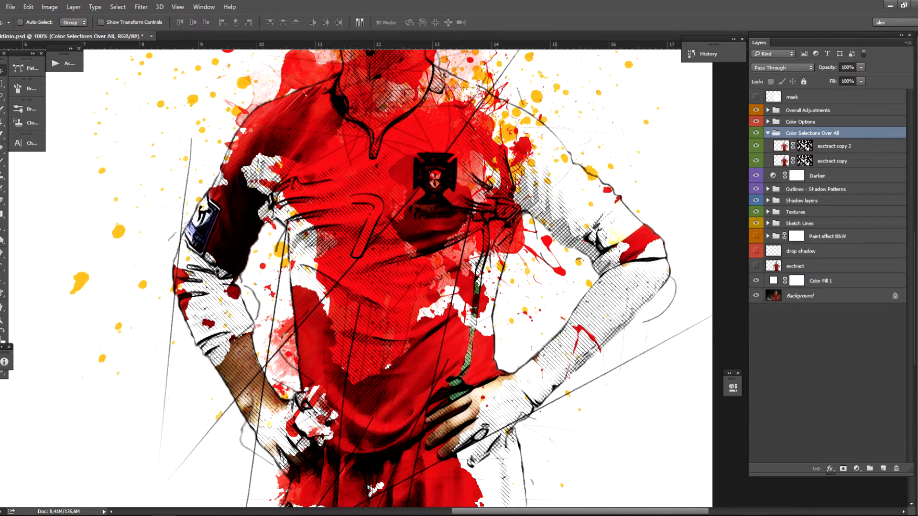
{"action": "left_click_drag", "start_coordinate": [429, 306], "coordinate": [434, 241]}
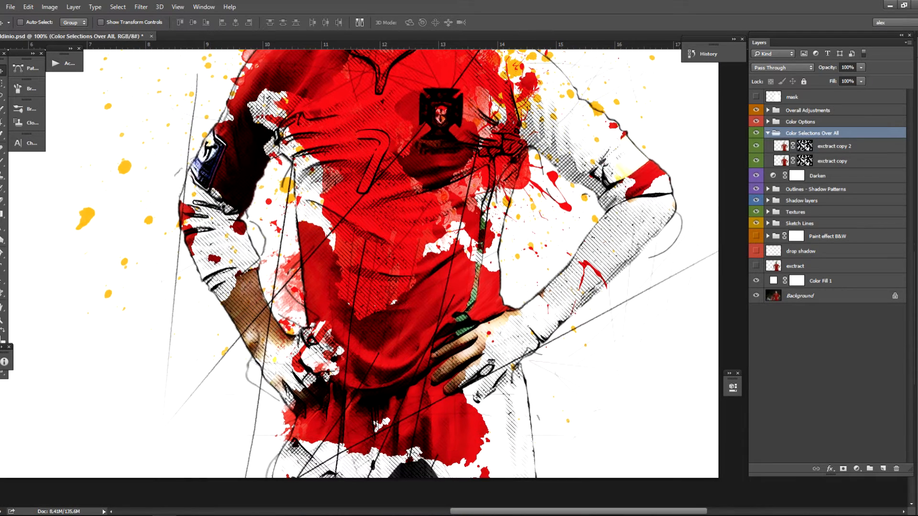
Step: Collapse the Color Selections Over All group and compare the artwork with the group hidden and shown
{"action": "left_click", "coordinate": [768, 134]}
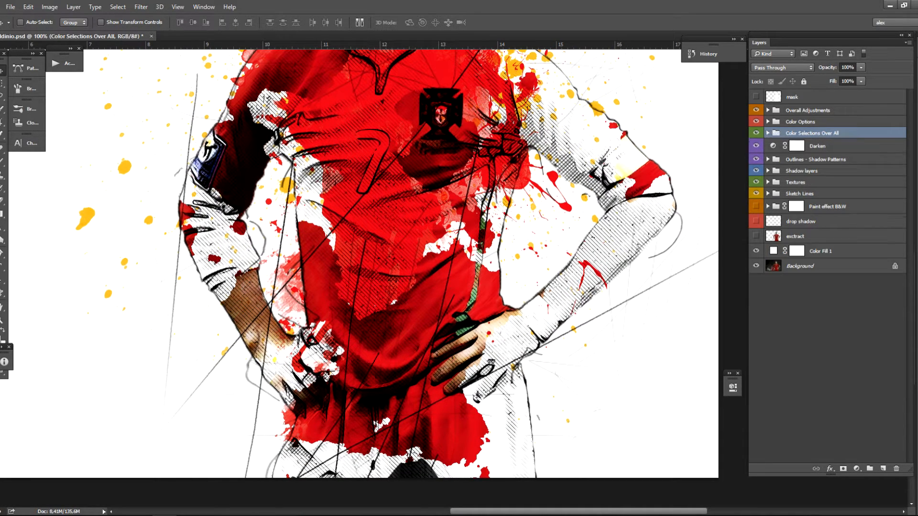
{"action": "left_click", "coordinate": [756, 133]}
{"action": "left_click", "coordinate": [755, 133]}
{"action": "left_click_drag", "start_coordinate": [329, 372], "coordinate": [283, 396]}
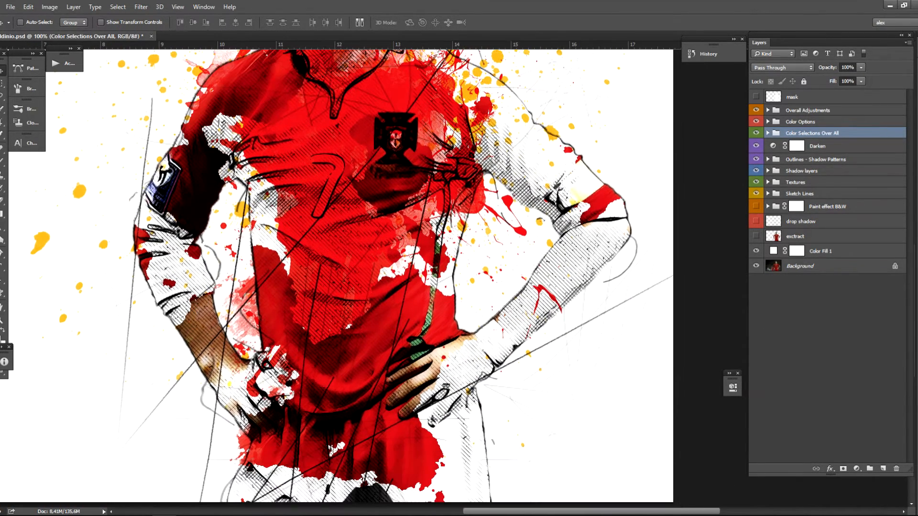
Step: Compare the artwork with the Darken layer hidden and shown, checking the player's torso and face
{"action": "left_click", "coordinate": [756, 146]}
{"action": "left_click", "coordinate": [756, 146]}
{"action": "left_click_drag", "start_coordinate": [338, 249], "coordinate": [319, 354]}
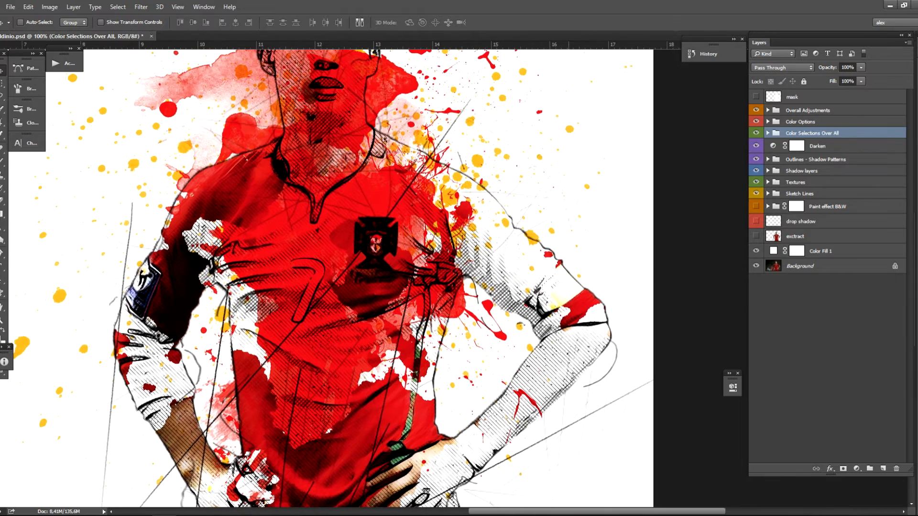
{"action": "left_click_drag", "start_coordinate": [335, 268], "coordinate": [313, 335]}
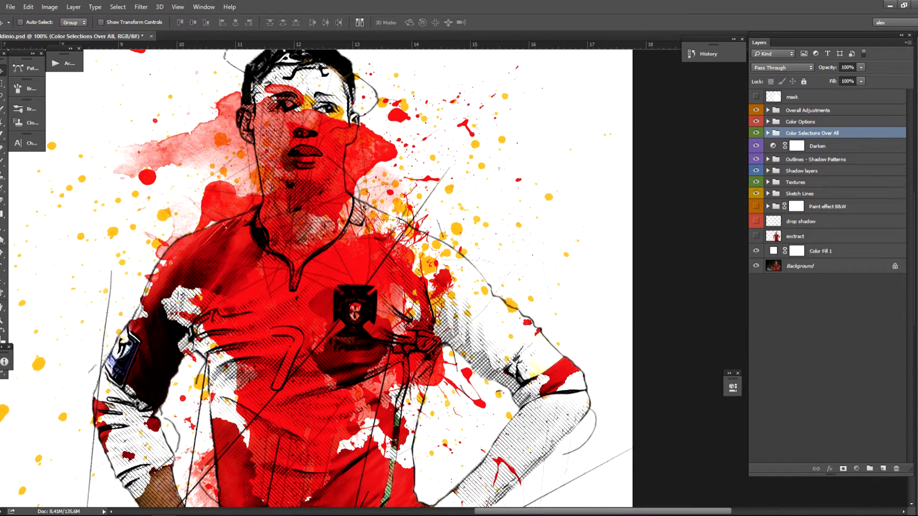
{"action": "left_click", "coordinate": [818, 147]}
{"action": "left_click", "coordinate": [756, 146]}
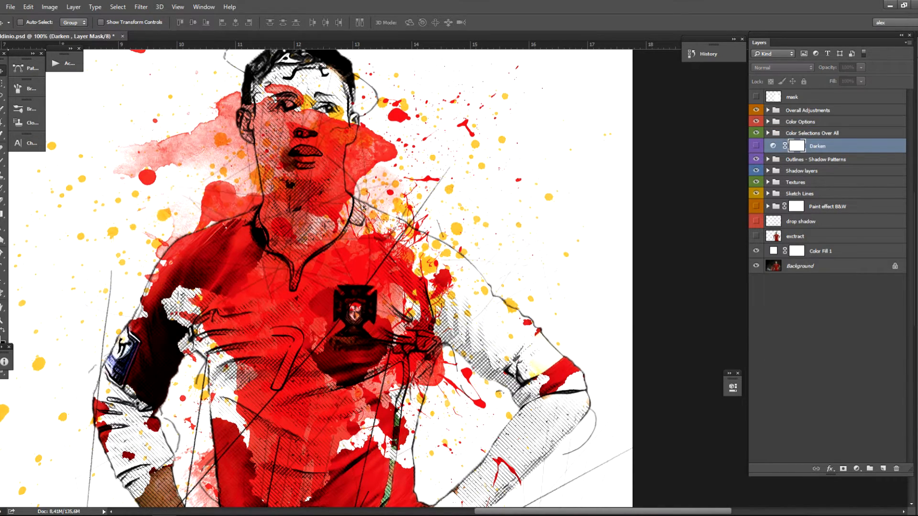
{"action": "left_click", "coordinate": [756, 146]}
{"action": "key", "text": "ctrl+minus"}
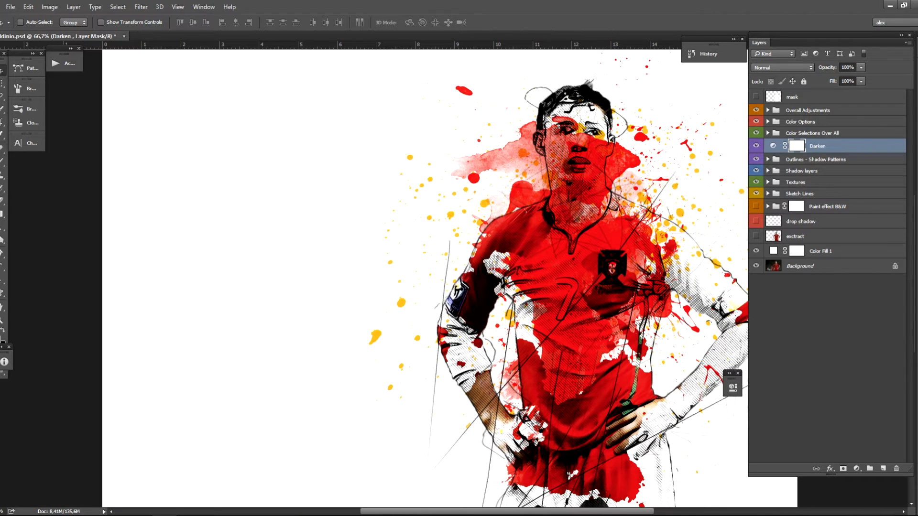
Step: Open the Darken layer's Levels settings, try shifting the midtones, and close the settings
{"action": "double_click", "coordinate": [772, 146]}
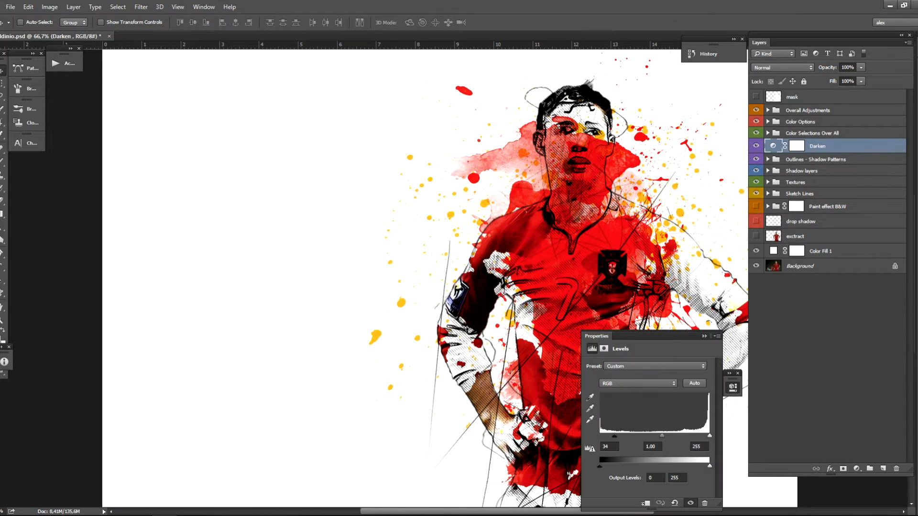
{"action": "left_click_drag", "start_coordinate": [661, 436], "coordinate": [619, 436]}
{"action": "left_click", "coordinate": [704, 336]}
Step: Expand the Outlines - Shadow Patterns group and compare the artwork with Shadow Pattern 2 and Shadow Pattern hidden and shown
{"action": "left_click", "coordinate": [816, 160]}
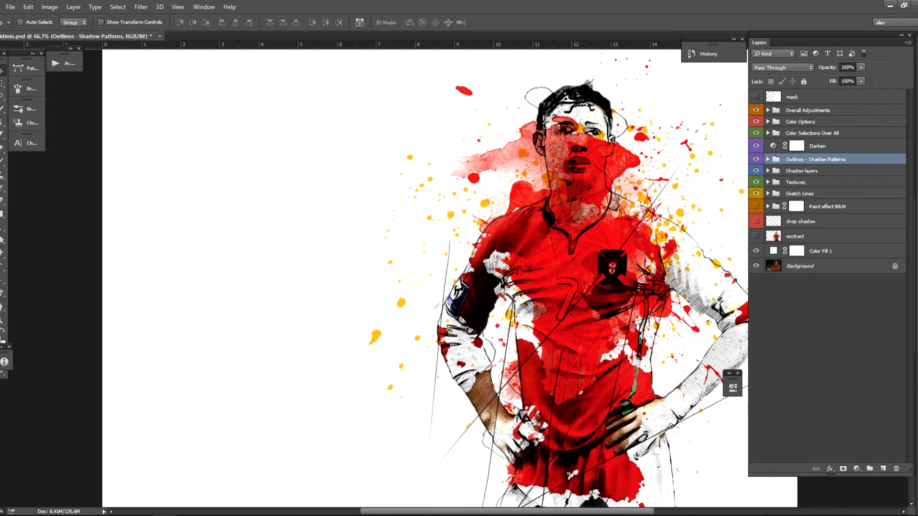
{"action": "left_click", "coordinate": [767, 159]}
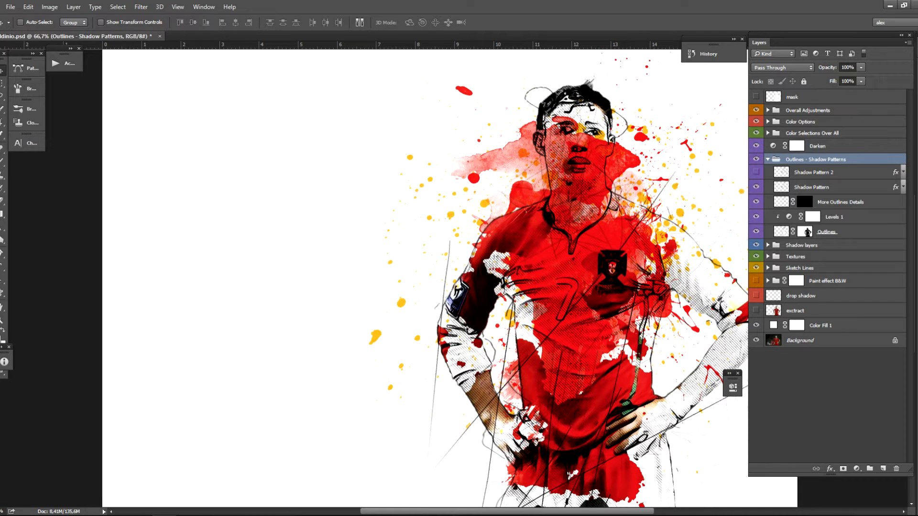
{"action": "left_click", "coordinate": [756, 172]}
{"action": "left_click", "coordinate": [755, 172]}
{"action": "left_click", "coordinate": [756, 187]}
{"action": "left_click", "coordinate": [756, 187]}
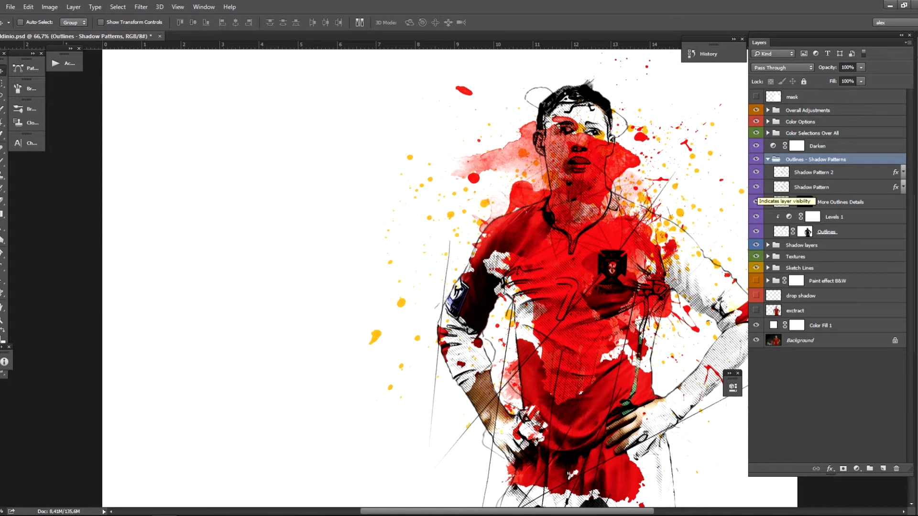
Step: Examine the hatching of Shadow Pattern 2 and Shadow Pattern on the player's chest and arm at 200% zoom, hidden and shown
{"action": "key", "text": "ctrl+plus"}
{"action": "key", "text": "ctrl+plus"}
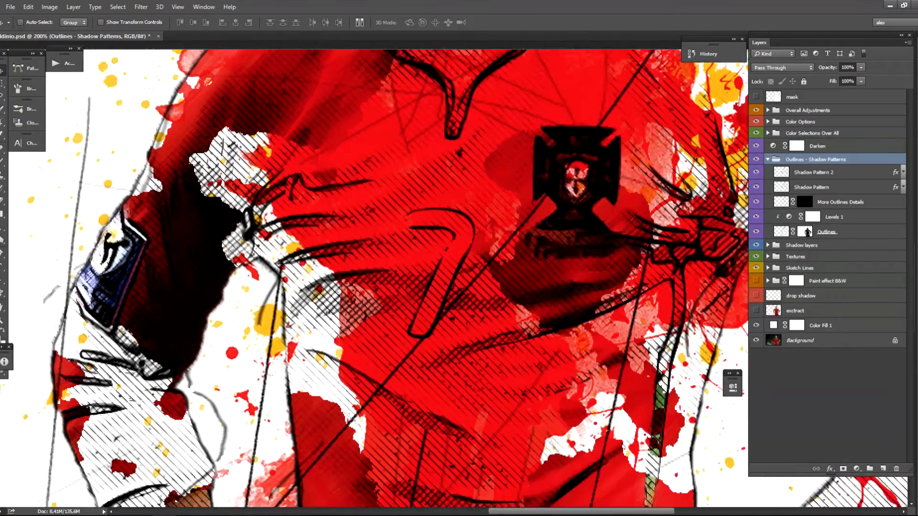
{"action": "left_click_drag", "start_coordinate": [707, 311], "coordinate": [341, 287]}
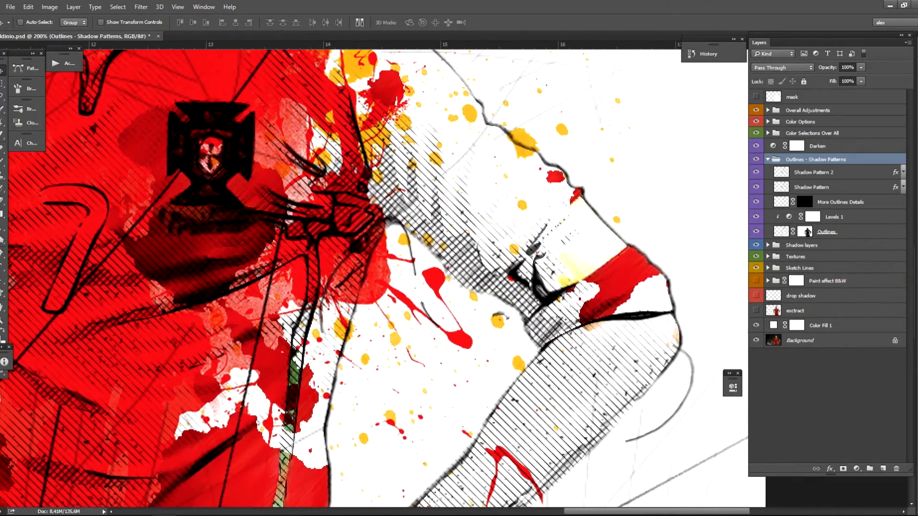
{"action": "left_click", "coordinate": [756, 172]}
{"action": "left_click", "coordinate": [756, 171]}
{"action": "left_click", "coordinate": [756, 187]}
{"action": "left_click", "coordinate": [756, 187]}
{"action": "key", "text": "ctrl+minus"}
{"action": "key", "text": "ctrl+minus"}
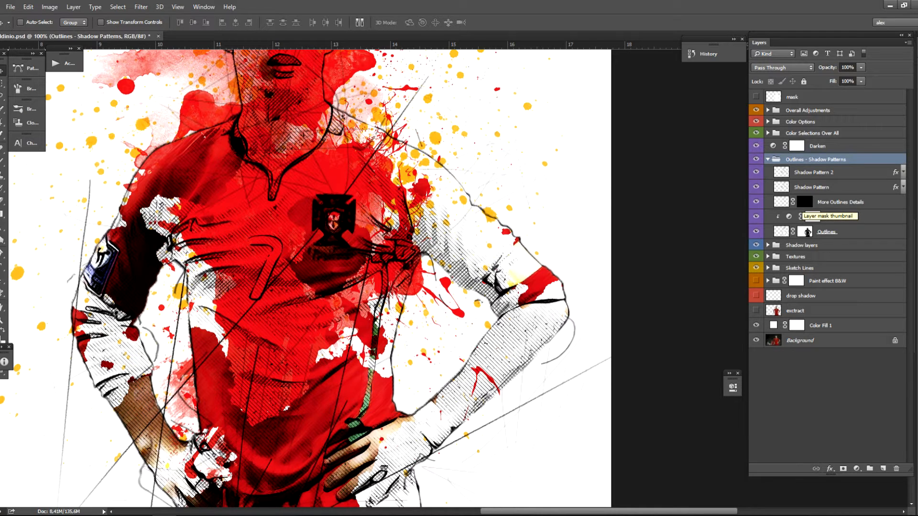
Step: Reveal extra outlines through the More Outlines Details mask with the 300 px Eraser over the arms, shoulder, shirt number, hip and ear
{"action": "left_click", "coordinate": [809, 202]}
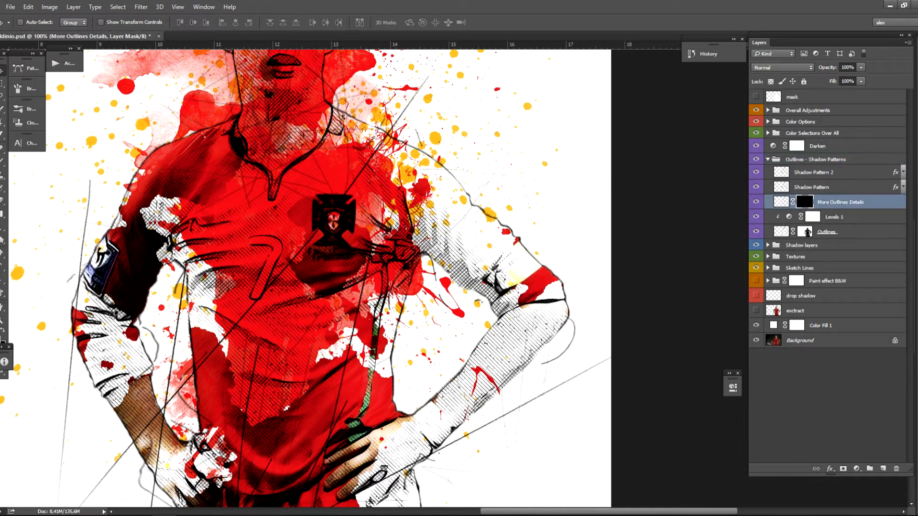
{"action": "key", "text": "e"}
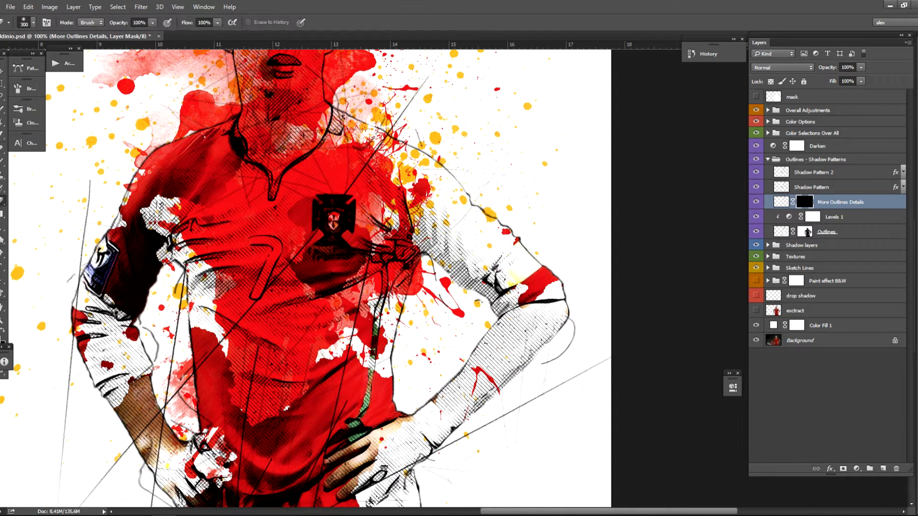
{"action": "key", "text": "ctrl+minus"}
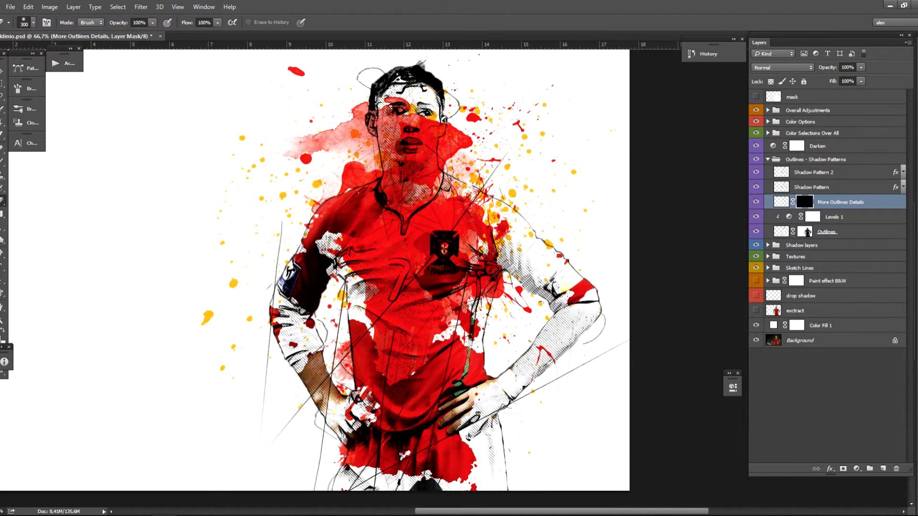
{"action": "left_click_drag", "start_coordinate": [5, 347], "coordinate": [0, 383]}
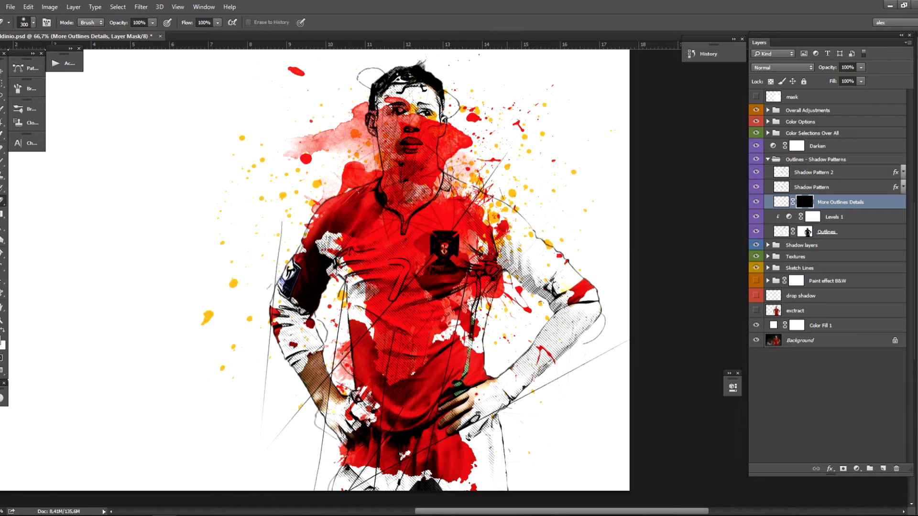
{"action": "mouse_move", "coordinate": [511, 300]}
{"action": "left_mouse_down"}
{"action": "mouse_move", "coordinate": [531, 294]}
{"action": "mouse_move", "coordinate": [593, 325]}
{"action": "mouse_move", "coordinate": [524, 389]}
{"action": "left_mouse_up"}
{"action": "mouse_move", "coordinate": [495, 197]}
{"action": "left_mouse_down"}
{"action": "mouse_move", "coordinate": [454, 181]}
{"action": "mouse_move", "coordinate": [437, 188]}
{"action": "left_mouse_up"}
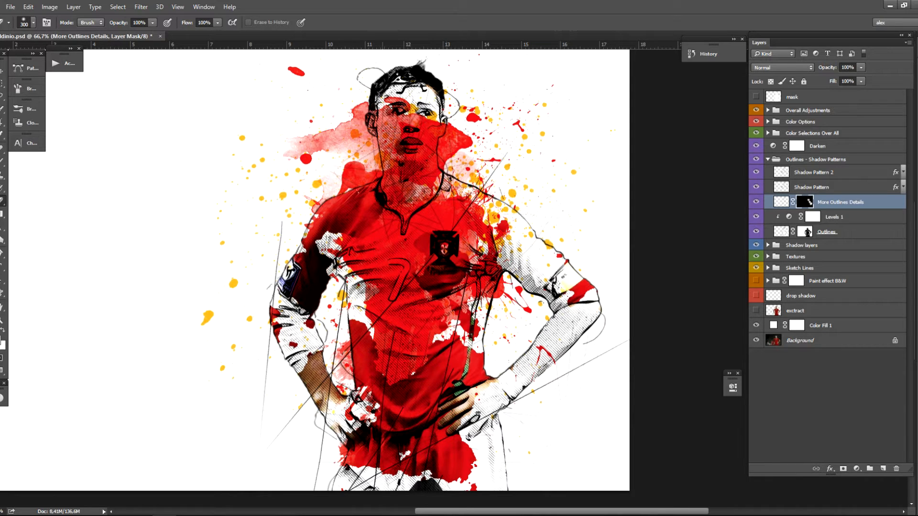
{"action": "left_click_drag", "start_coordinate": [389, 261], "coordinate": [397, 287]}
{"action": "mouse_move", "coordinate": [282, 282]}
{"action": "left_mouse_down"}
{"action": "mouse_move", "coordinate": [287, 348]}
{"action": "mouse_move", "coordinate": [308, 384]}
{"action": "left_mouse_up"}
{"action": "left_click_drag", "start_coordinate": [338, 437], "coordinate": [341, 471]}
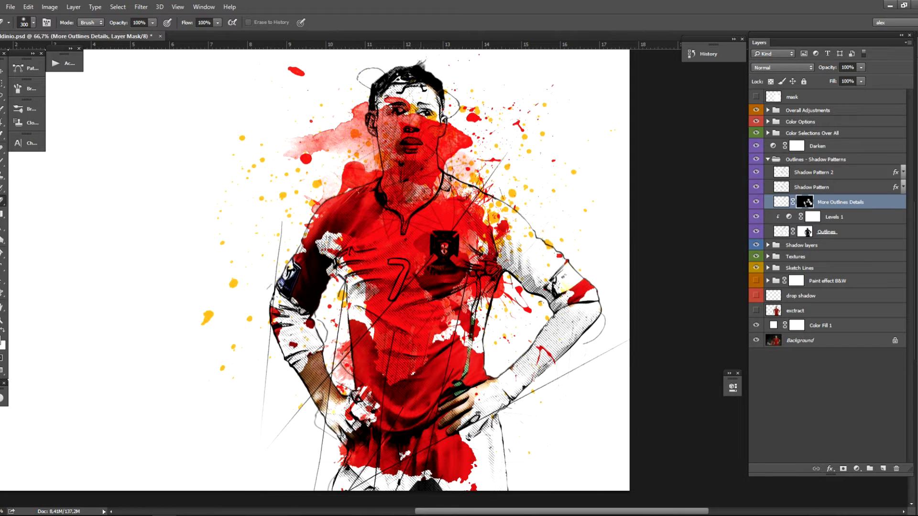
{"action": "left_click_drag", "start_coordinate": [370, 118], "coordinate": [372, 138]}
Step: Compare the artwork with the Outlines layer hidden and shown
{"action": "left_click", "coordinate": [755, 232]}
{"action": "left_click", "coordinate": [755, 232]}
{"action": "left_click", "coordinate": [756, 231]}
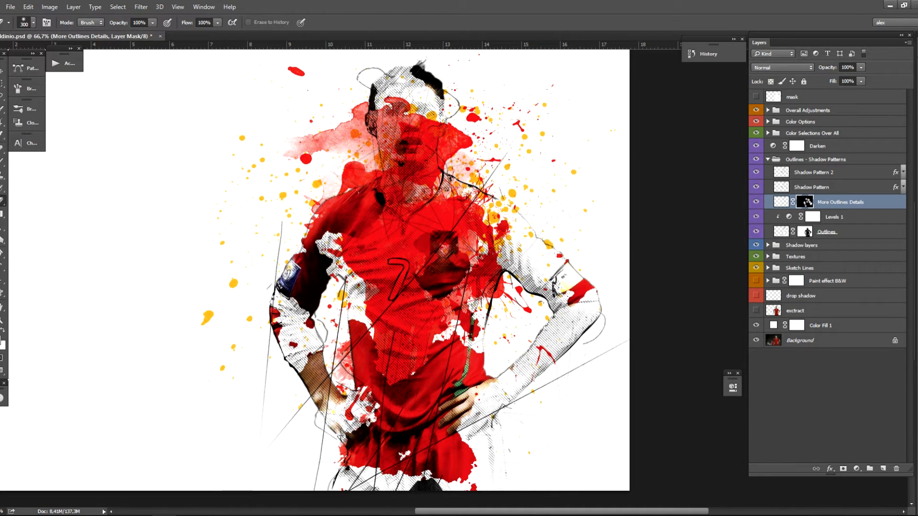
{"action": "left_click", "coordinate": [756, 232]}
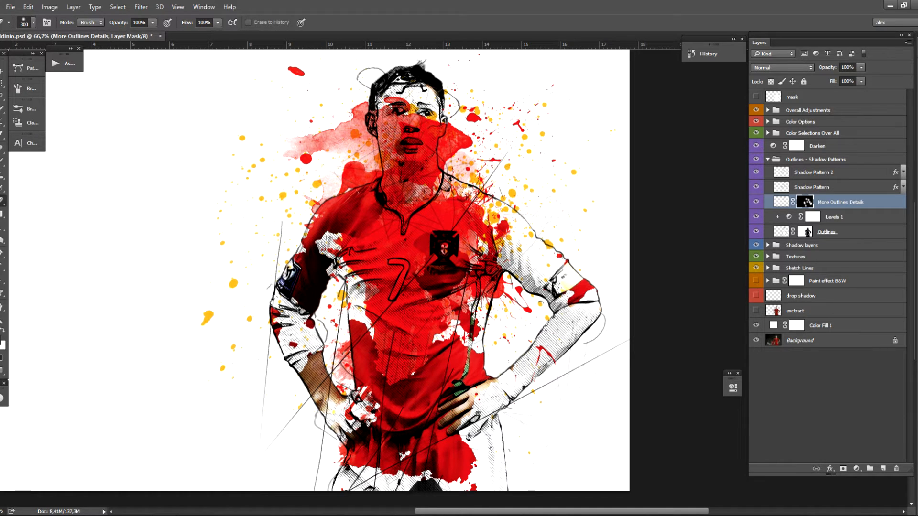
Step: View the Outlines layer's mask on its own, return to the full artwork, and toggle the Outlines layer to compare
{"action": "left_click", "coordinate": [808, 232]}
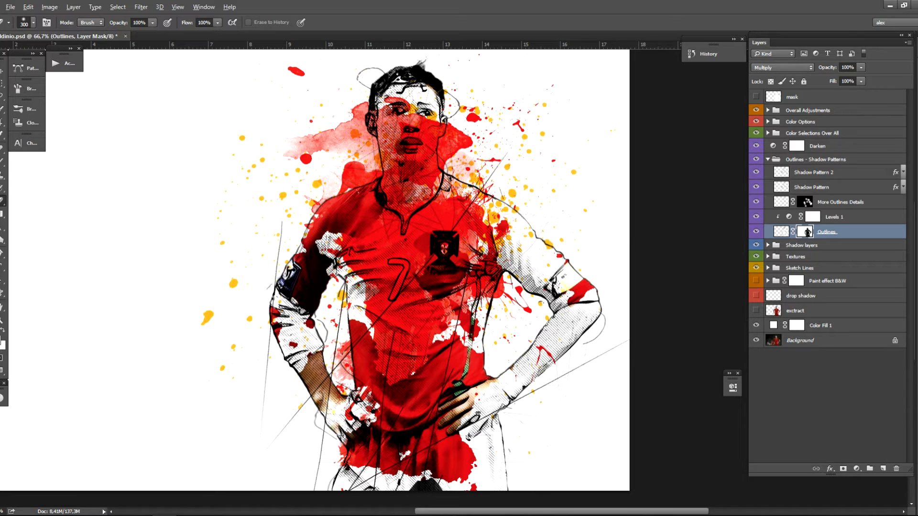
{"action": "left_click", "coordinate": [807, 232], "text": "alt"}
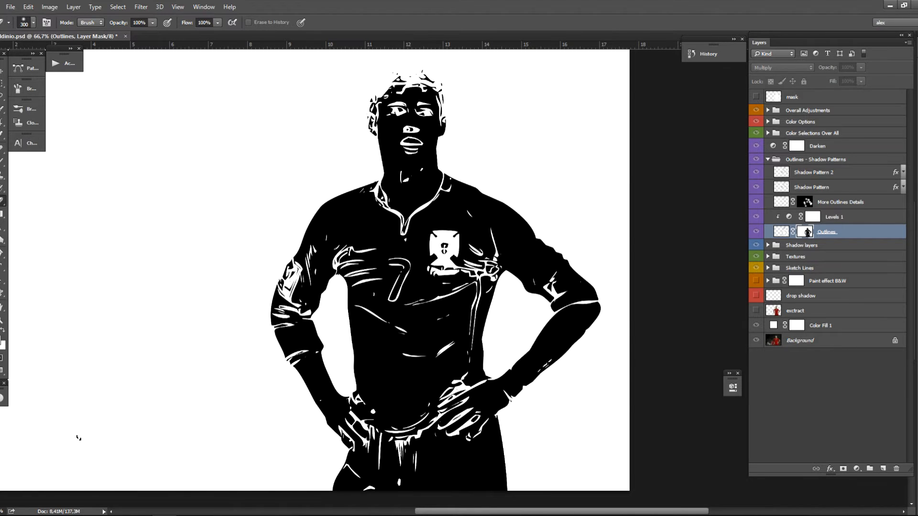
{"action": "left_click", "coordinate": [806, 232], "text": "alt"}
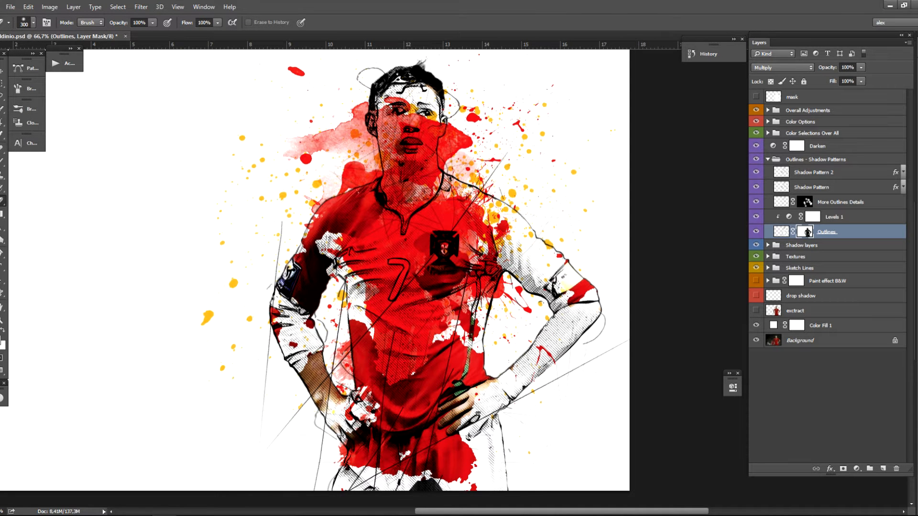
{"action": "left_click", "coordinate": [756, 232]}
{"action": "left_click", "coordinate": [756, 232]}
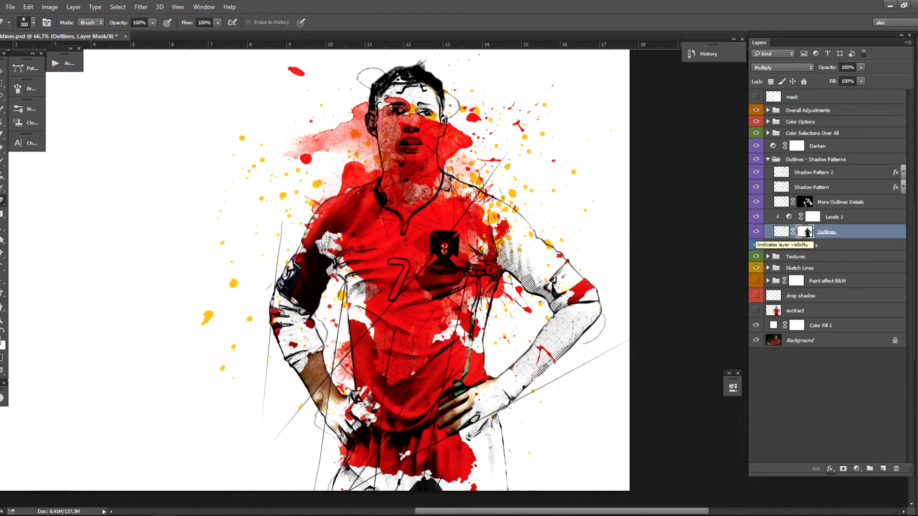
{"action": "left_click", "coordinate": [756, 232]}
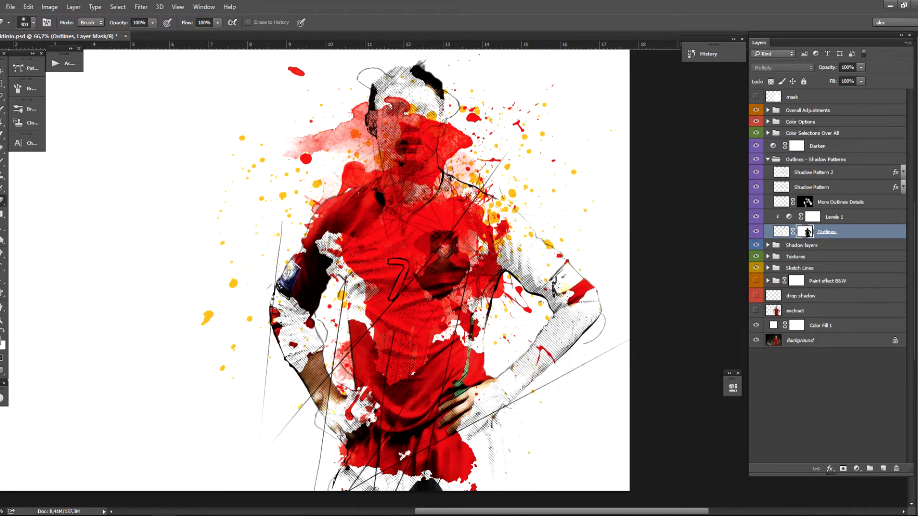
{"action": "left_click", "coordinate": [756, 232]}
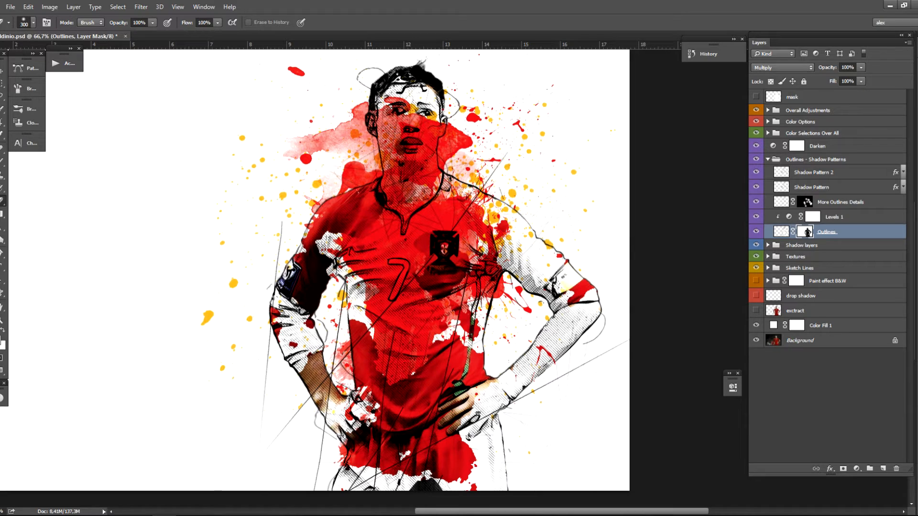
Step: Try a 27% scale and other patterns in Shadow Pattern 2's Pattern Overlay, and cancel the layer style changes
{"action": "left_click", "coordinate": [837, 173]}
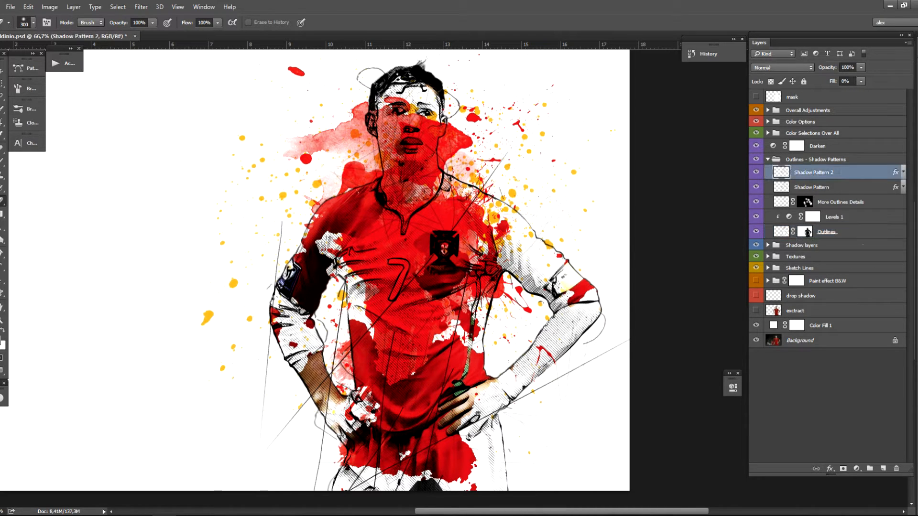
{"action": "left_click", "coordinate": [903, 172]}
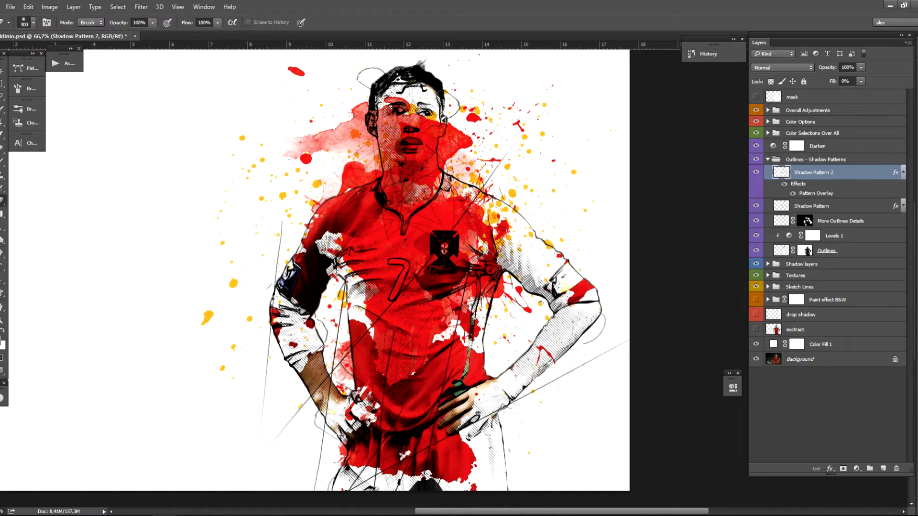
{"action": "double_click", "coordinate": [816, 194]}
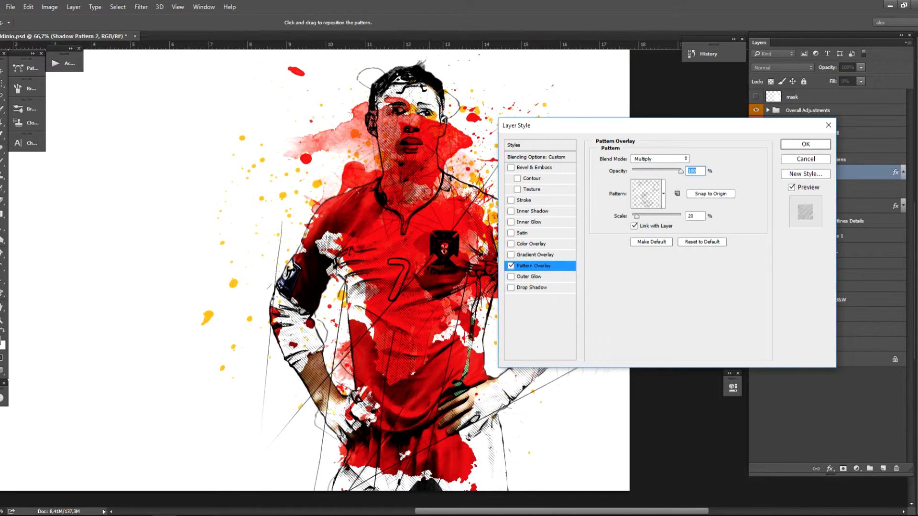
{"action": "left_click_drag", "start_coordinate": [421, 277], "coordinate": [329, 271]}
{"action": "mouse_move", "coordinate": [636, 216]}
{"action": "left_mouse_down"}
{"action": "mouse_move", "coordinate": [668, 216]}
{"action": "mouse_move", "coordinate": [638, 216]}
{"action": "left_mouse_up"}
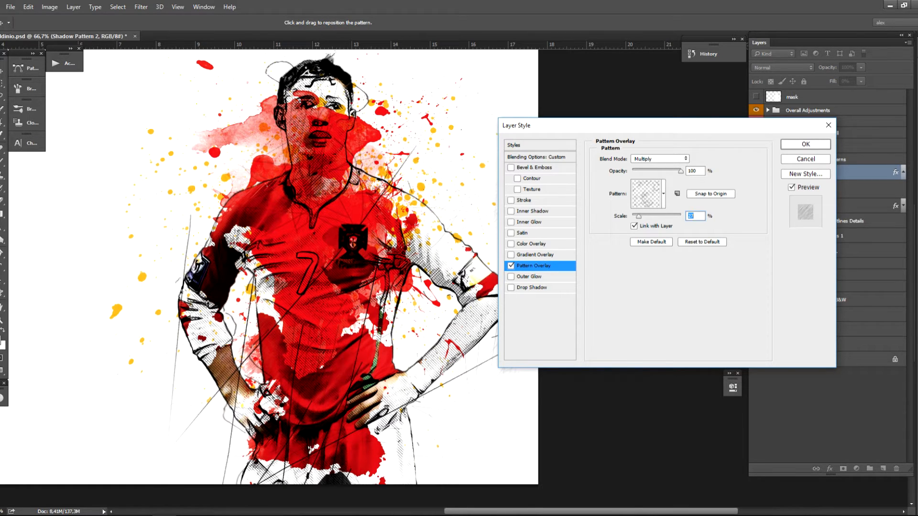
{"action": "left_click", "coordinate": [663, 194]}
{"action": "scroll", "coordinate": [638, 248], "scroll_direction": "down", "scroll_amount": 3}
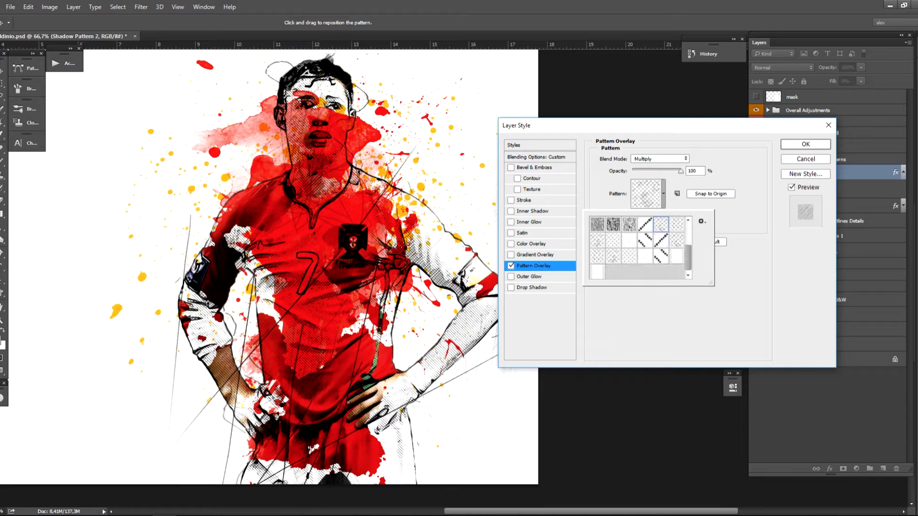
{"action": "left_click", "coordinate": [614, 256]}
{"action": "left_click", "coordinate": [598, 256]}
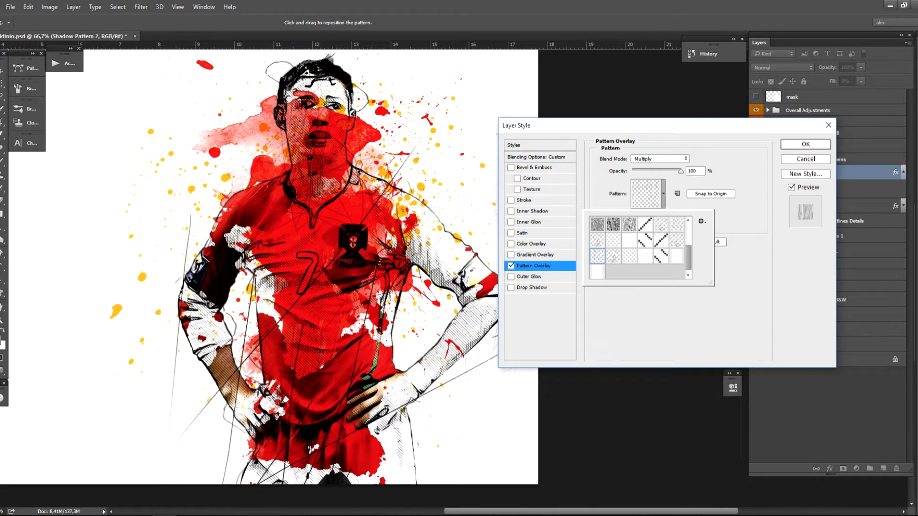
{"action": "left_click", "coordinate": [805, 159]}
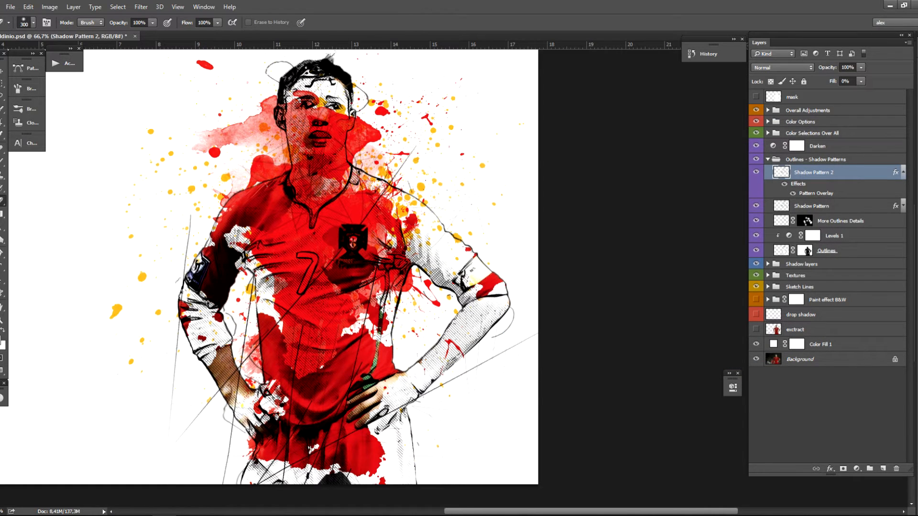
Step: Collapse the Outlines - Shadow Patterns group, and expand the Shadow layers group and its Shadows layer's effects
{"action": "left_click", "coordinate": [767, 160]}
{"action": "left_click", "coordinate": [801, 171]}
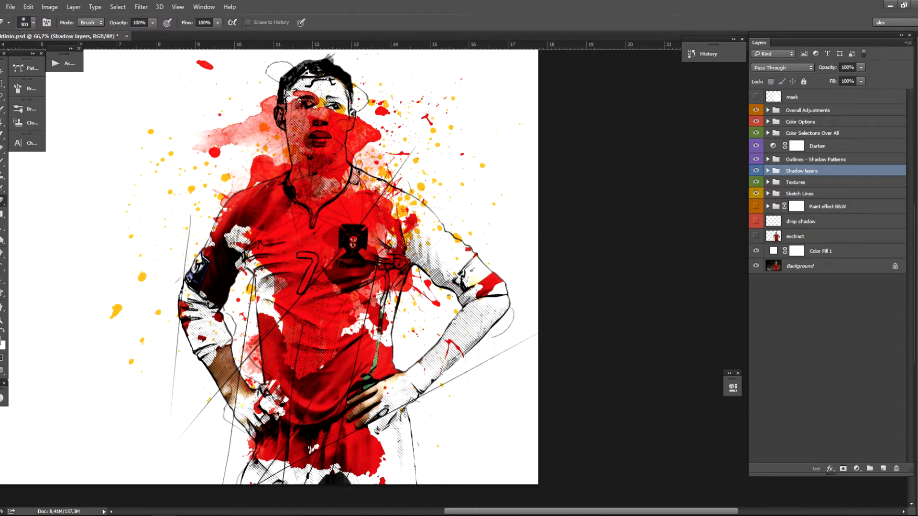
{"action": "left_click", "coordinate": [768, 171]}
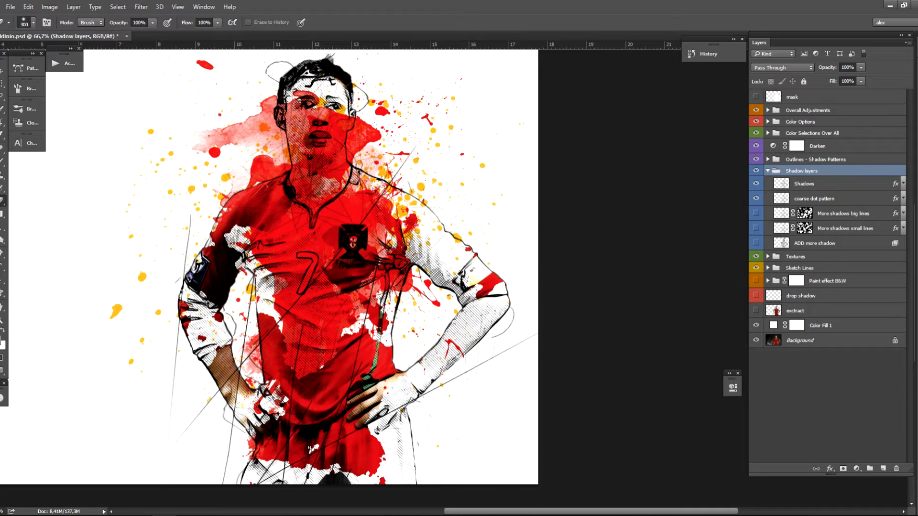
{"action": "left_click", "coordinate": [903, 184]}
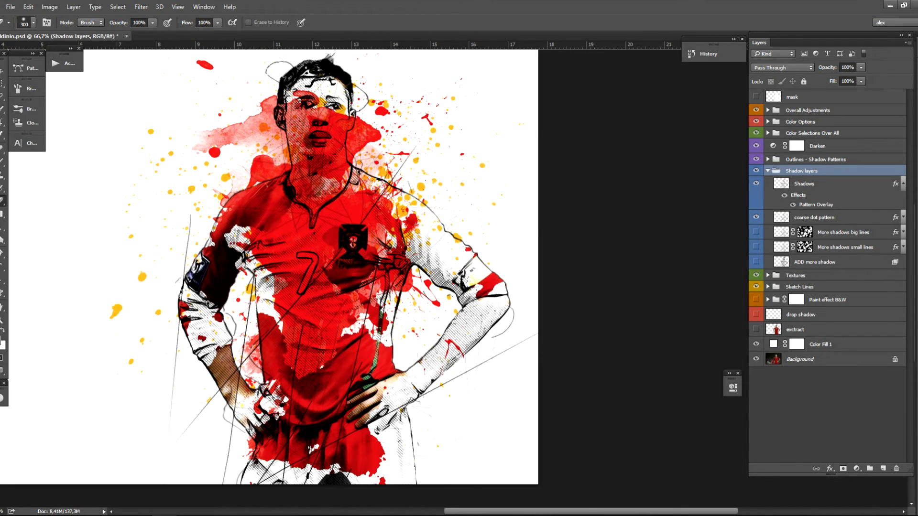
Step: Compare the artwork with the Shadows layer and the coarse dot pattern layer each hidden and shown
{"action": "key", "text": "ctrl+plus"}
{"action": "left_click", "coordinate": [756, 184]}
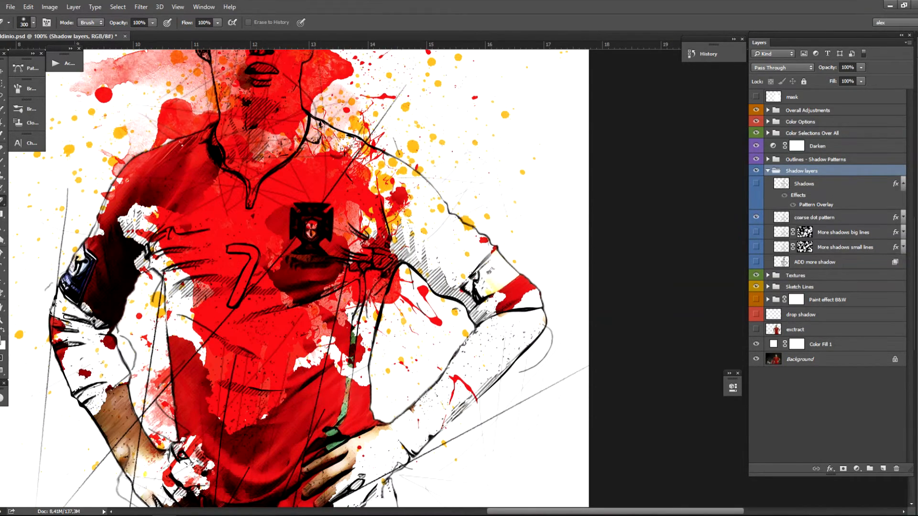
{"action": "left_click", "coordinate": [756, 184]}
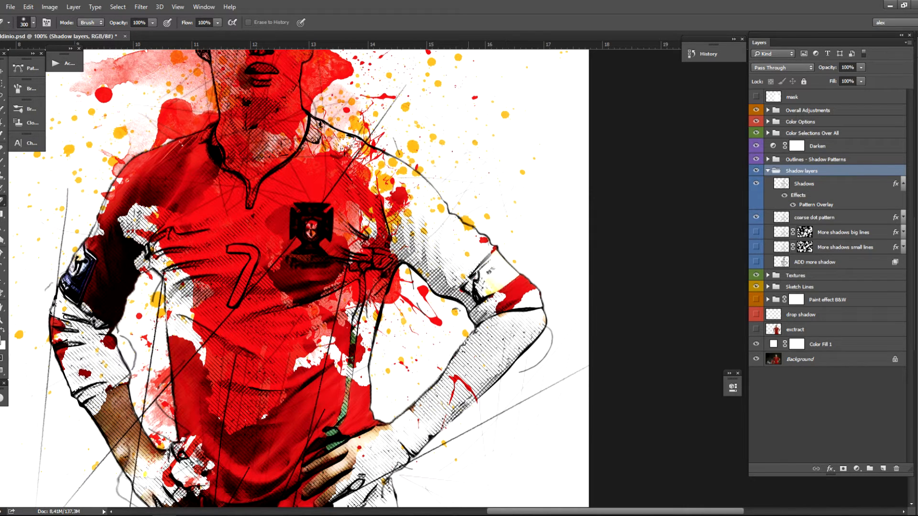
{"action": "left_click_drag", "start_coordinate": [447, 268], "coordinate": [448, 173]}
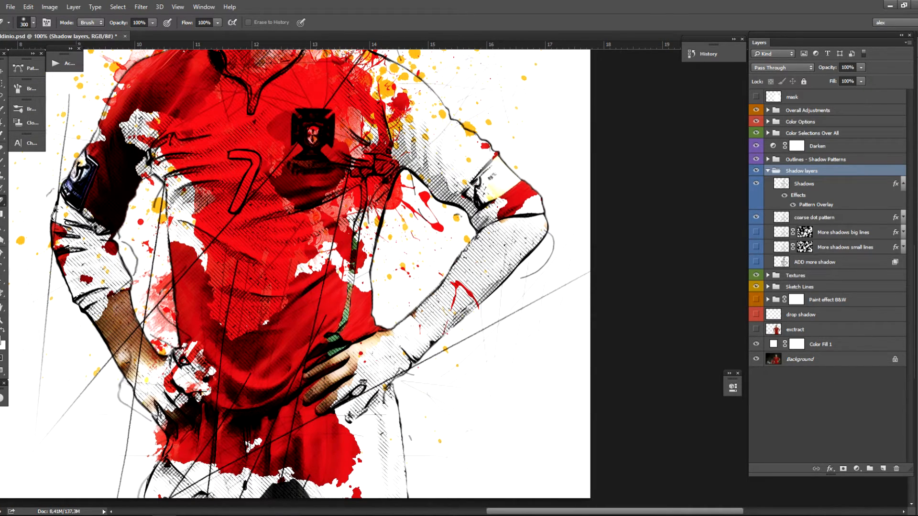
{"action": "left_click", "coordinate": [802, 217]}
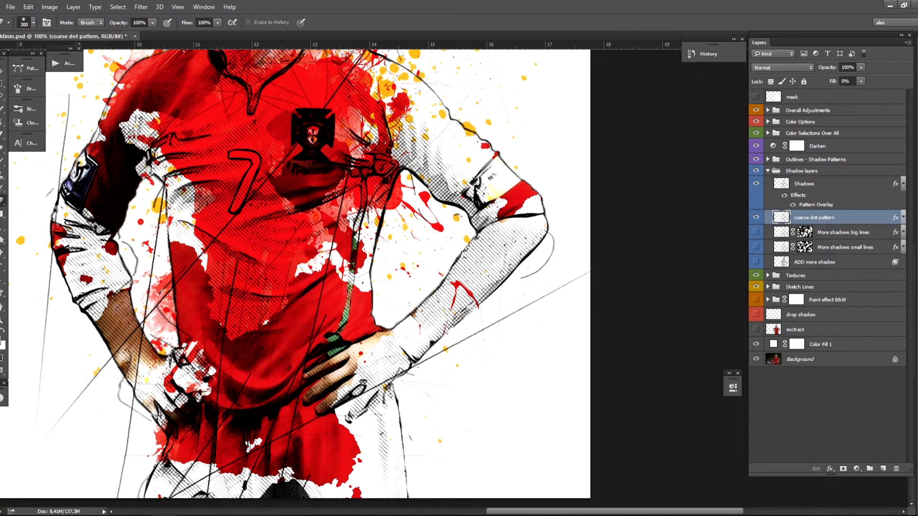
{"action": "left_click", "coordinate": [755, 217]}
{"action": "left_click", "coordinate": [755, 217]}
Step: Show the More shadows big lines layer and inspect its line pattern across the player's shirt and arms
{"action": "left_click", "coordinate": [842, 233]}
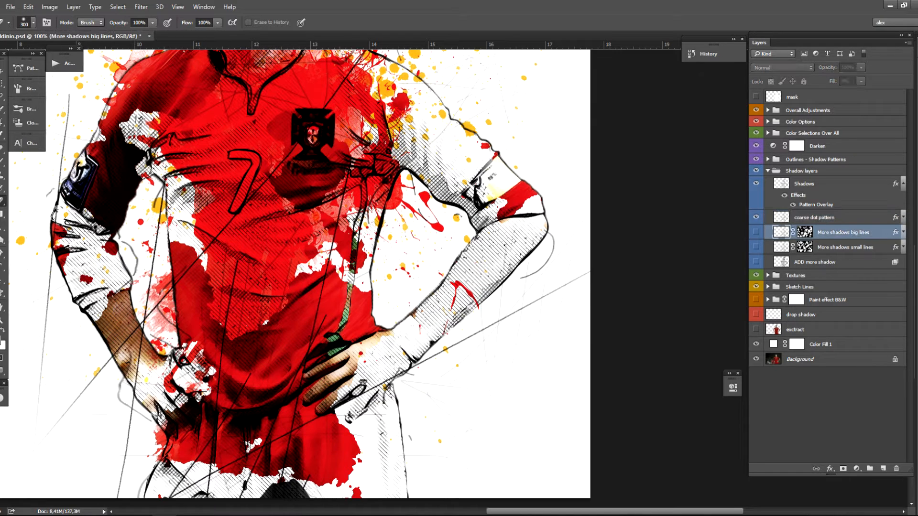
{"action": "left_click", "coordinate": [755, 232]}
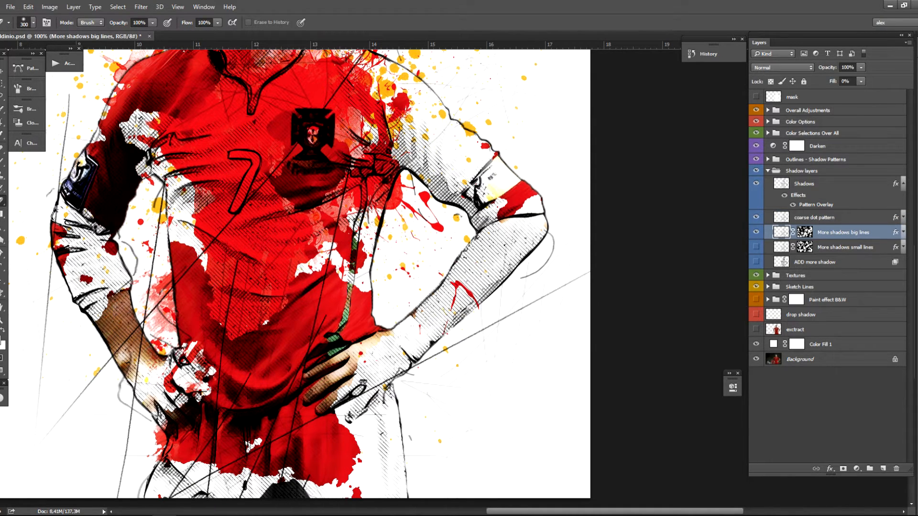
{"action": "scroll", "coordinate": [450, 301], "scroll_direction": "up", "scroll_amount": 3}
{"action": "left_click_drag", "start_coordinate": [335, 239], "coordinate": [386, 213]}
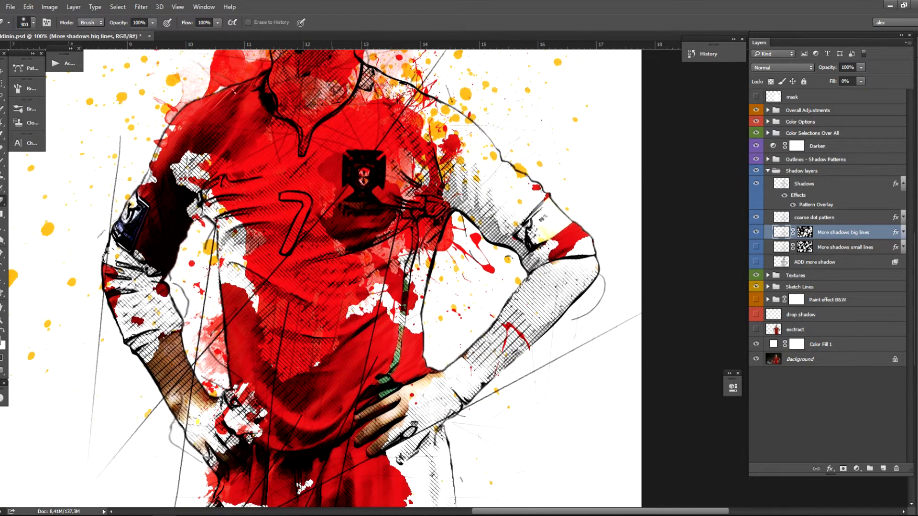
{"action": "left_click_drag", "start_coordinate": [319, 311], "coordinate": [326, 209]}
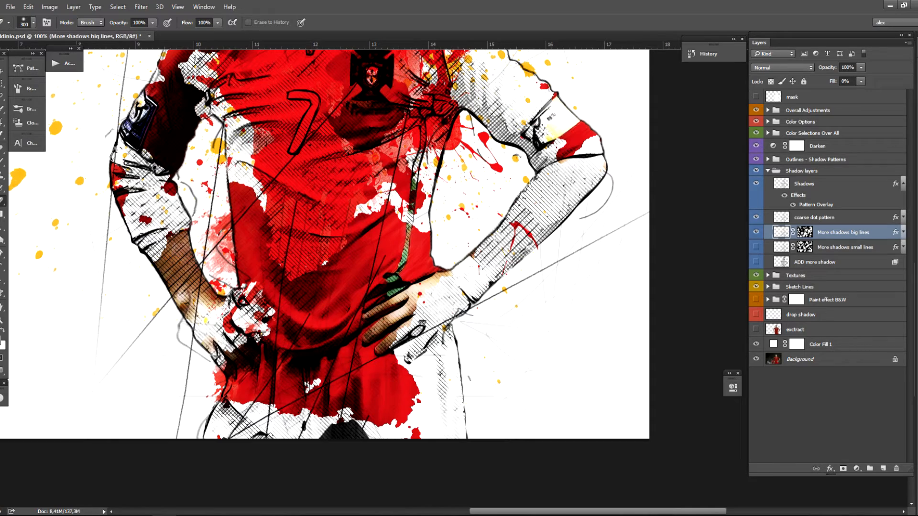
Step: Paint white over the torso on the More shadows big lines mask, continue painting with the mask isolated, and return to the full artwork
{"action": "left_click", "coordinate": [805, 232]}
{"action": "mouse_move", "coordinate": [359, 183]}
{"action": "left_mouse_down"}
{"action": "mouse_move", "coordinate": [360, 282]}
{"action": "mouse_move", "coordinate": [325, 276]}
{"action": "mouse_move", "coordinate": [305, 363]}
{"action": "left_mouse_up"}
{"action": "left_click", "coordinate": [315, 330]}
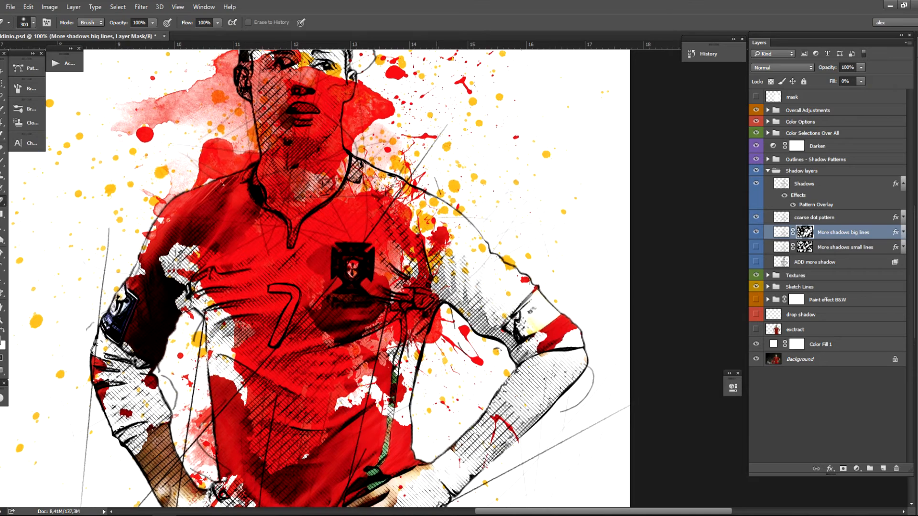
{"action": "left_click_drag", "start_coordinate": [416, 272], "coordinate": [386, 277]}
{"action": "left_click", "coordinate": [804, 232], "text": "alt"}
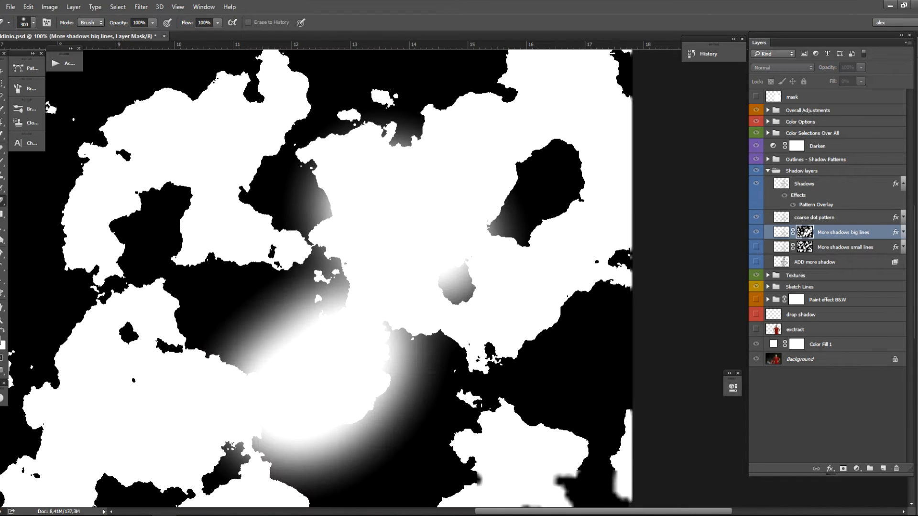
{"action": "mouse_move", "coordinate": [342, 341]}
{"action": "left_mouse_down"}
{"action": "mouse_move", "coordinate": [380, 371]}
{"action": "mouse_move", "coordinate": [224, 280]}
{"action": "mouse_move", "coordinate": [292, 230]}
{"action": "mouse_move", "coordinate": [287, 192]}
{"action": "mouse_move", "coordinate": [268, 173]}
{"action": "mouse_move", "coordinate": [205, 220]}
{"action": "mouse_move", "coordinate": [187, 268]}
{"action": "left_mouse_up"}
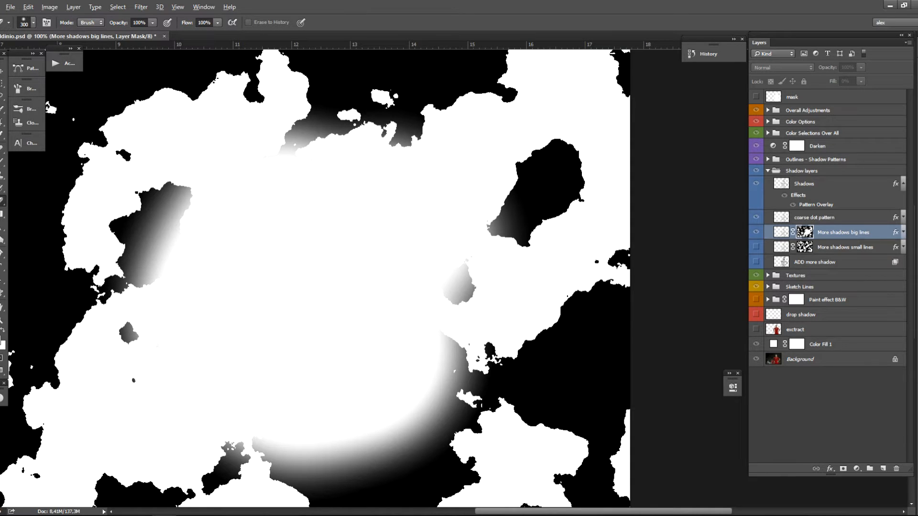
{"action": "left_click", "coordinate": [805, 233], "text": "alt"}
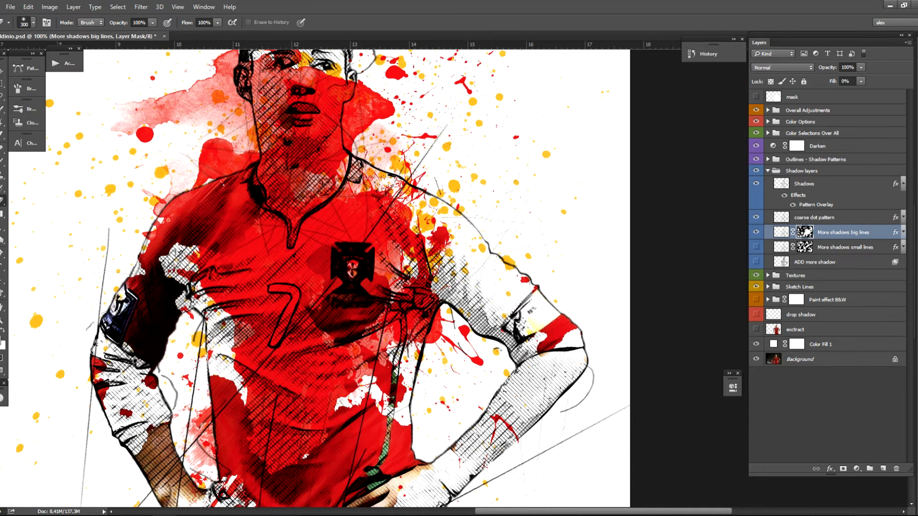
Step: Show the More shadows small lines and ADD more shadow layers, toggling the latter to compare its effect
{"action": "left_click", "coordinate": [844, 247]}
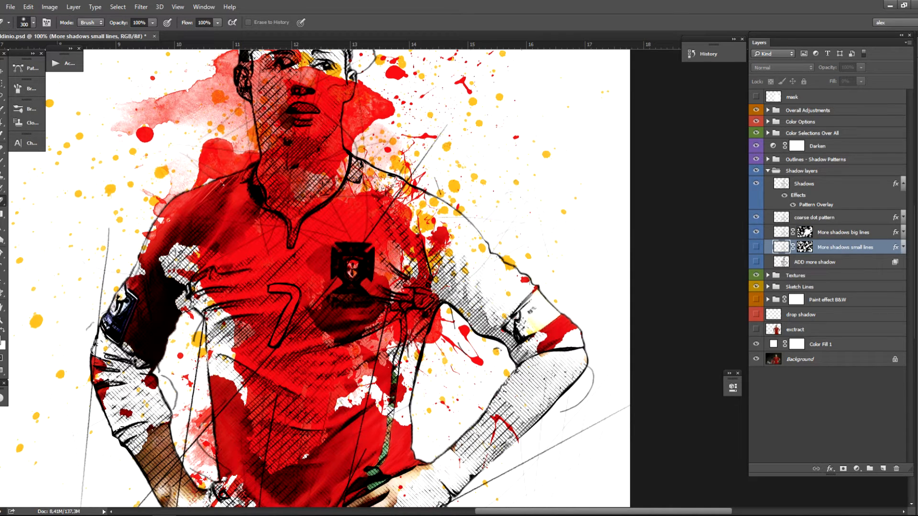
{"action": "left_click", "coordinate": [755, 247]}
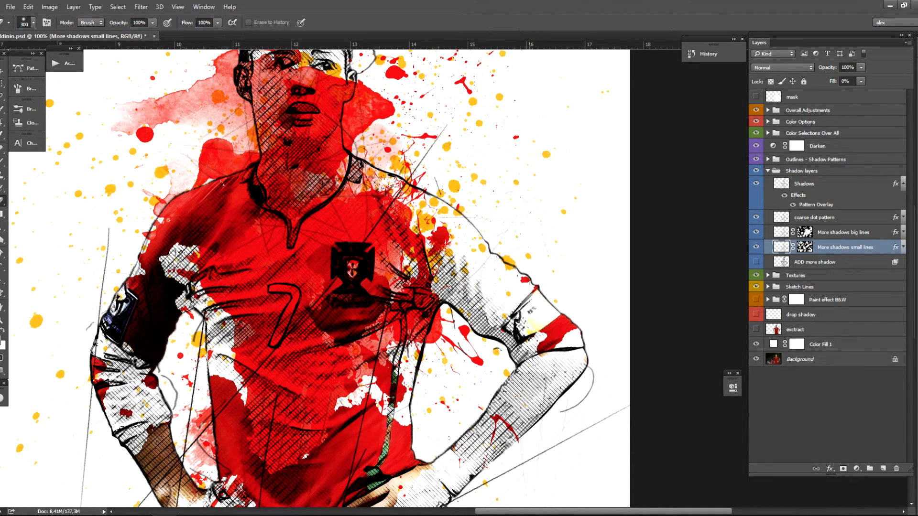
{"action": "key", "text": "v"}
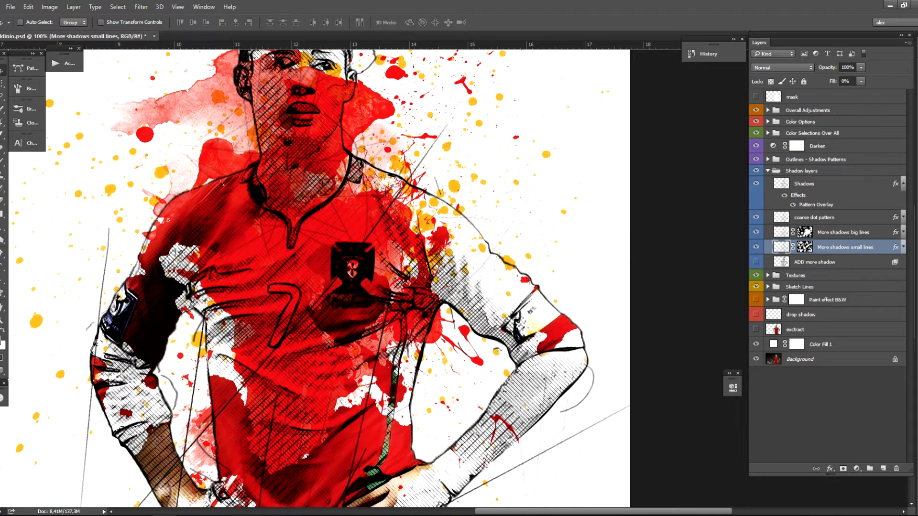
{"action": "left_click", "coordinate": [756, 262]}
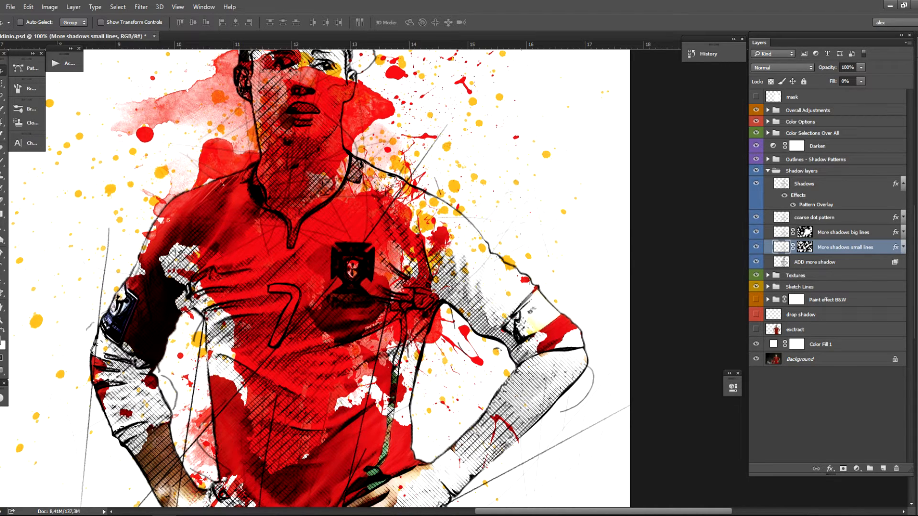
{"action": "left_click", "coordinate": [756, 262]}
{"action": "left_click", "coordinate": [756, 262]}
Step: Try the Multiply blend mode on the ADD more shadow layer, and set it back to Overlay
{"action": "left_click", "coordinate": [815, 262]}
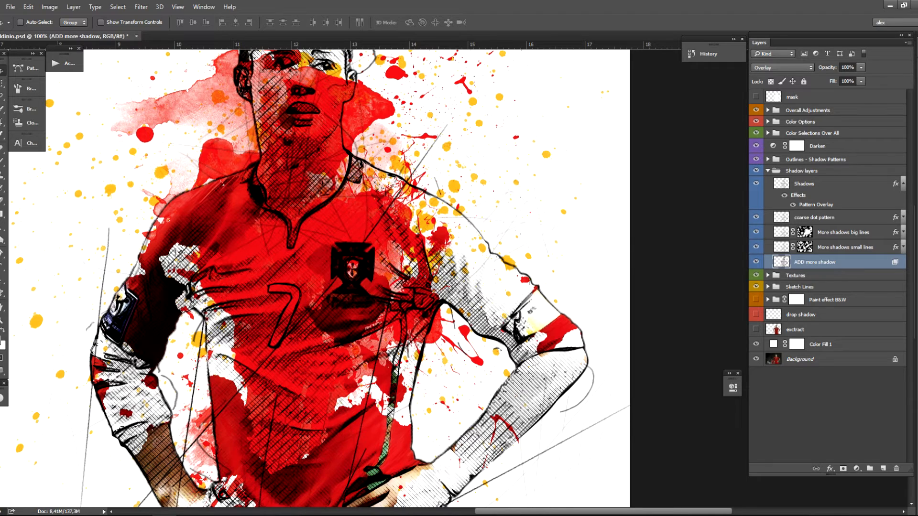
{"action": "left_click", "coordinate": [781, 67]}
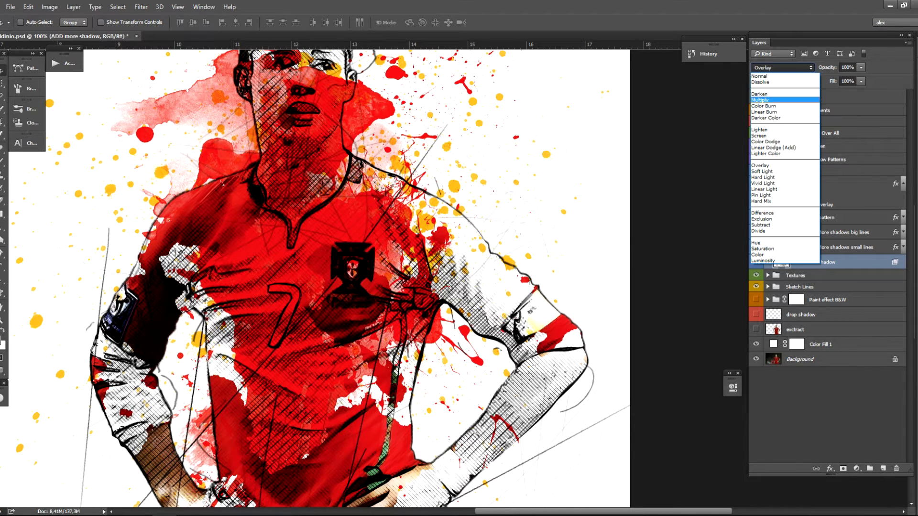
{"action": "left_click", "coordinate": [774, 99]}
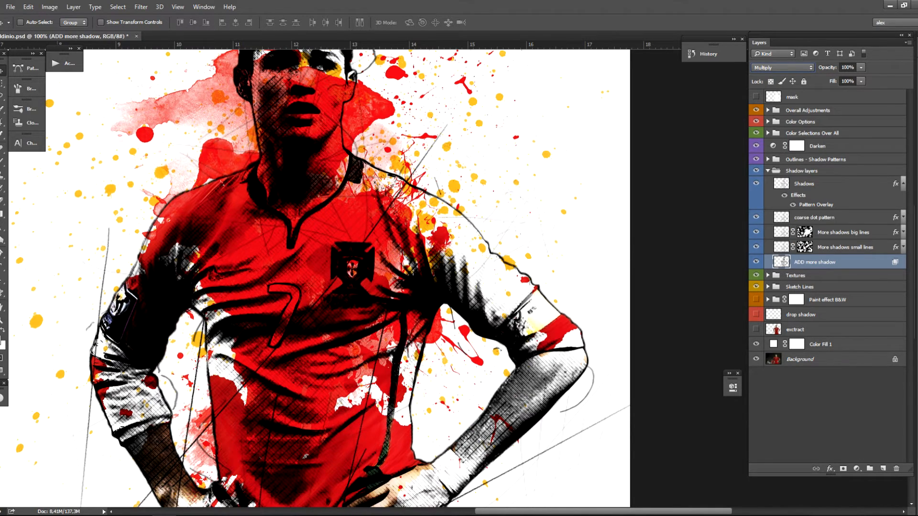
{"action": "left_click", "coordinate": [782, 68]}
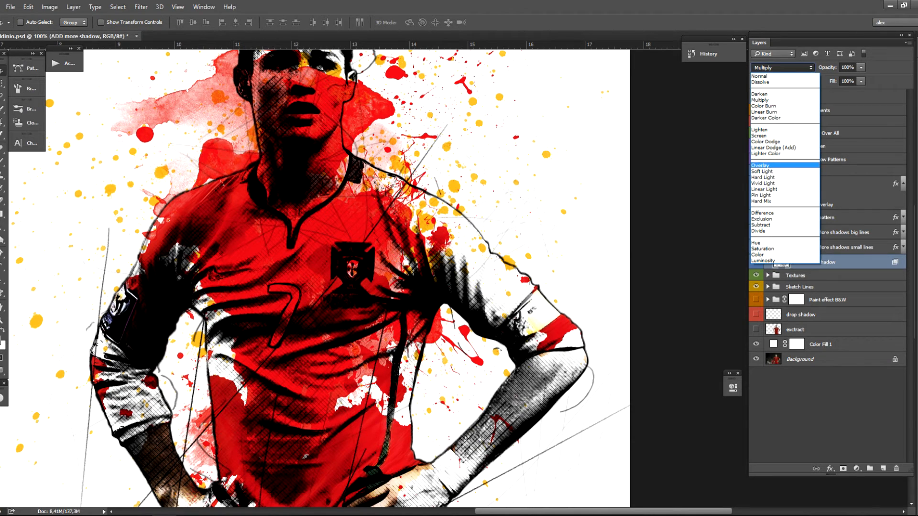
{"action": "left_click", "coordinate": [765, 164]}
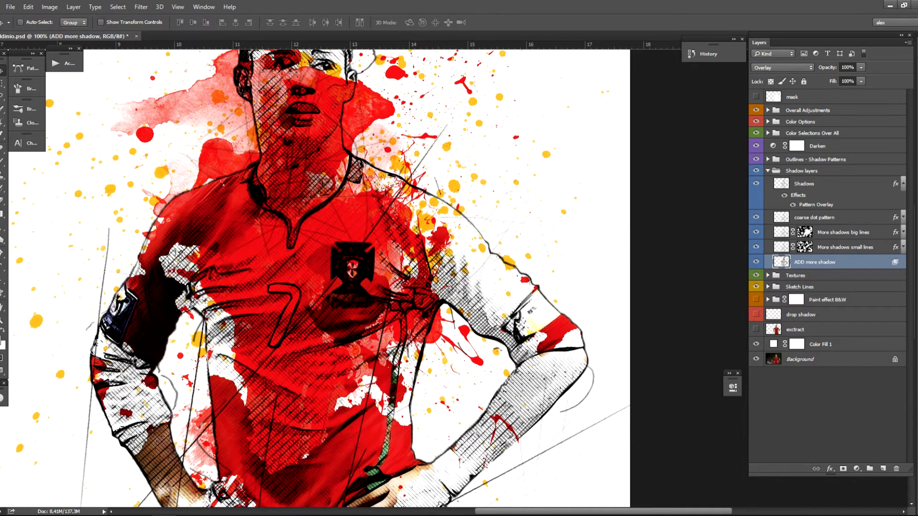
Step: Expand the Textures group, view it in isolation over the whole canvas, and restore the other layers' visibility
{"action": "left_click", "coordinate": [816, 275]}
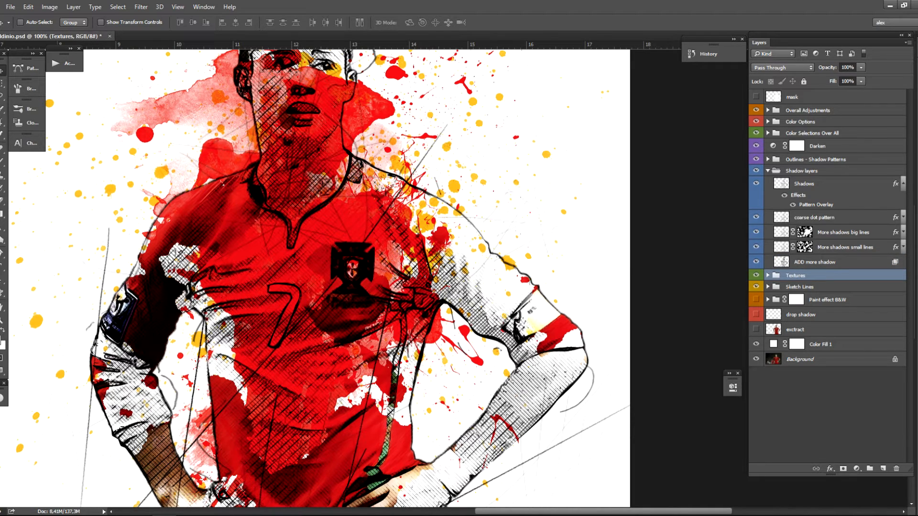
{"action": "left_click", "coordinate": [767, 275]}
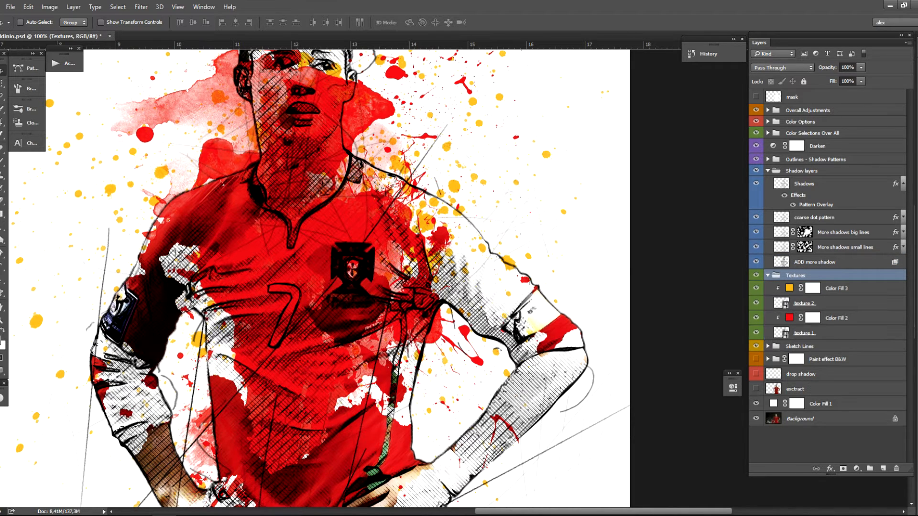
{"action": "key", "text": "ctrl+minus"}
{"action": "left_click_drag", "start_coordinate": [478, 268], "coordinate": [395, 243]}
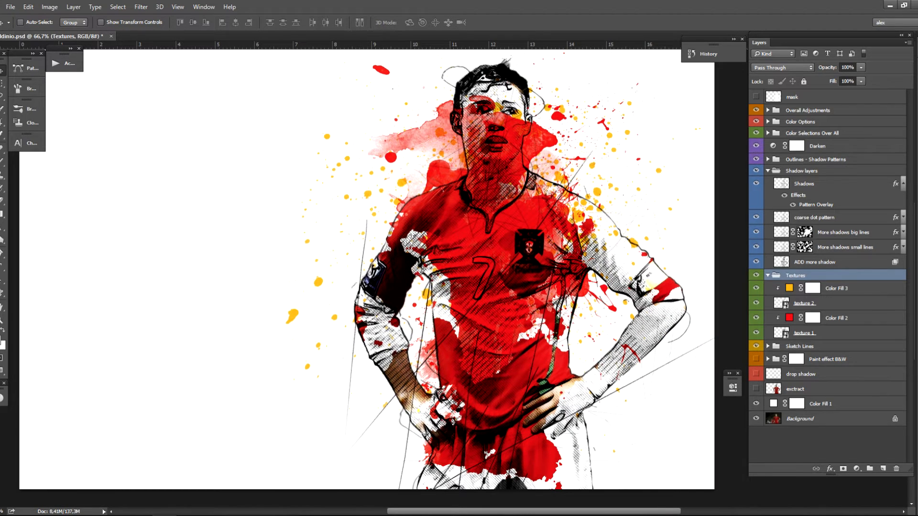
{"action": "left_click", "coordinate": [756, 275], "text": "alt"}
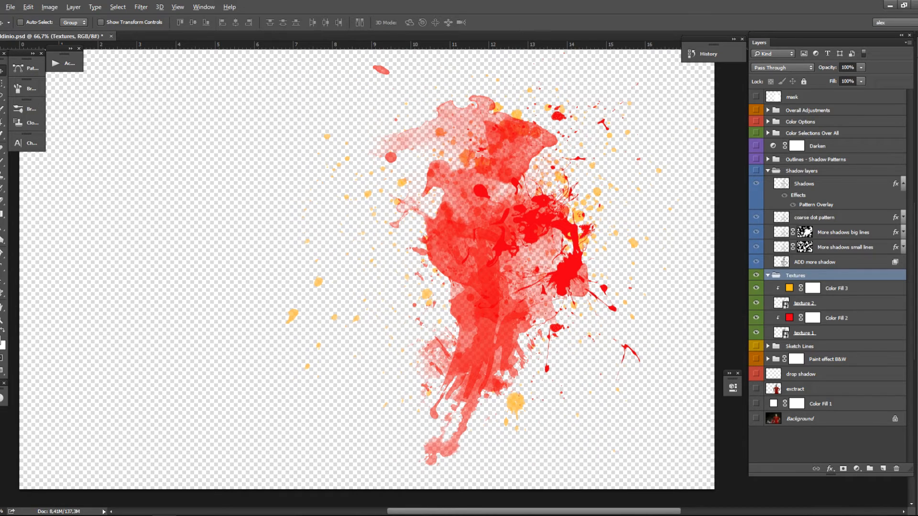
{"action": "left_click", "coordinate": [756, 276], "text": "alt"}
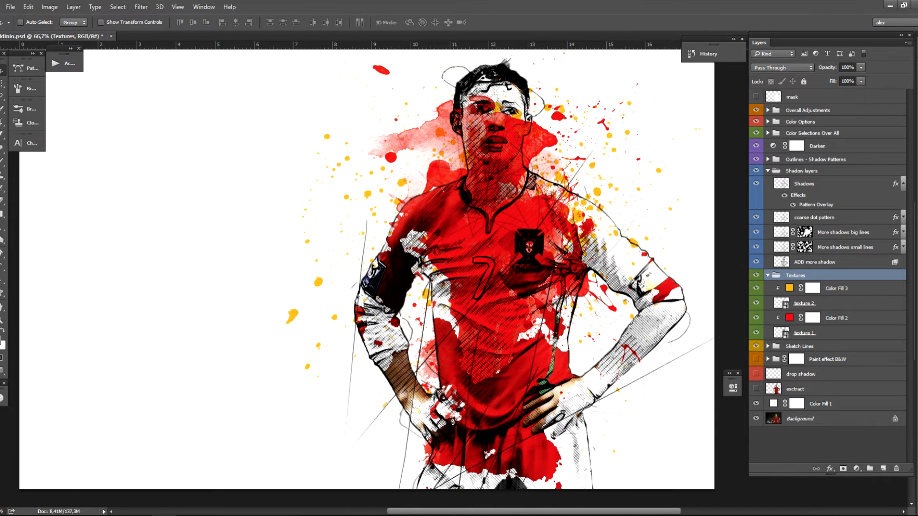
Step: Try 4800ff for Color Fill 3 and a golden yellow for Color Fill 2 in the Textures group, and undo both color changes
{"action": "double_click", "coordinate": [789, 288]}
{"action": "type", "text": "4800ff"}
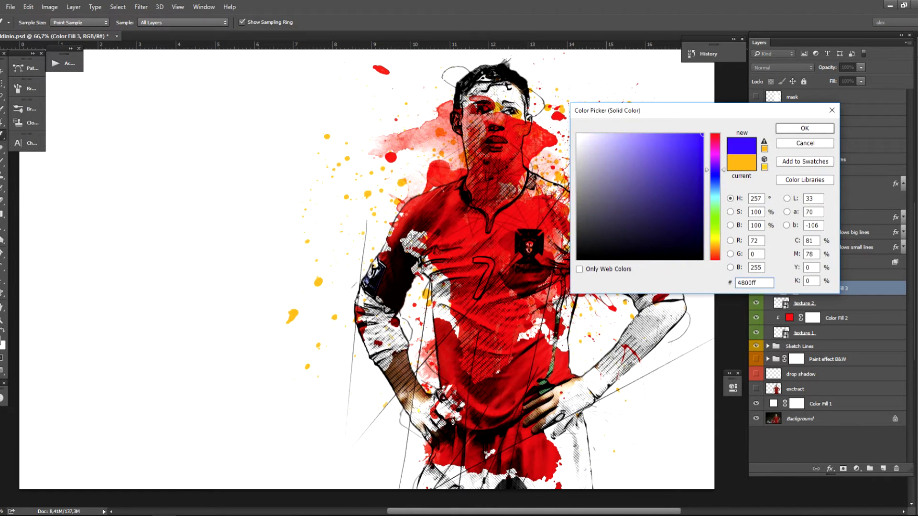
{"action": "key", "text": "Return"}
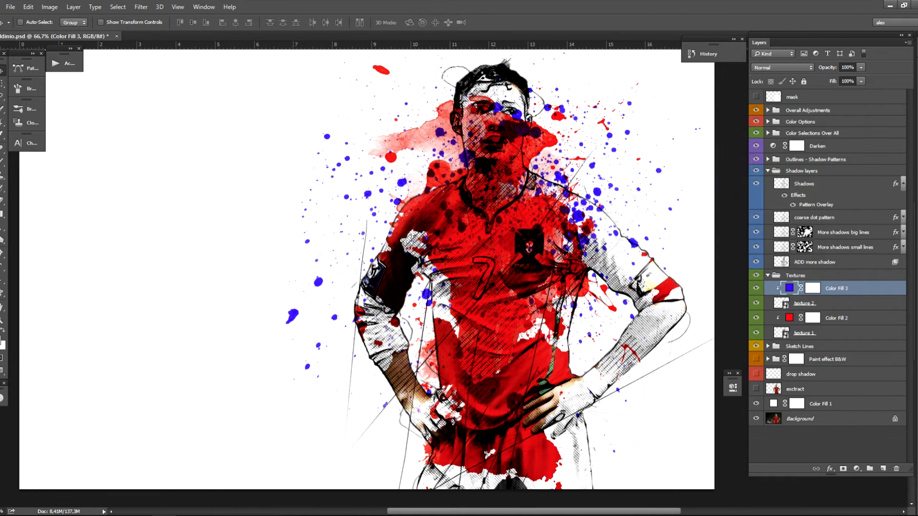
{"action": "double_click", "coordinate": [789, 318]}
{"action": "type", "text": "ffcc00"}
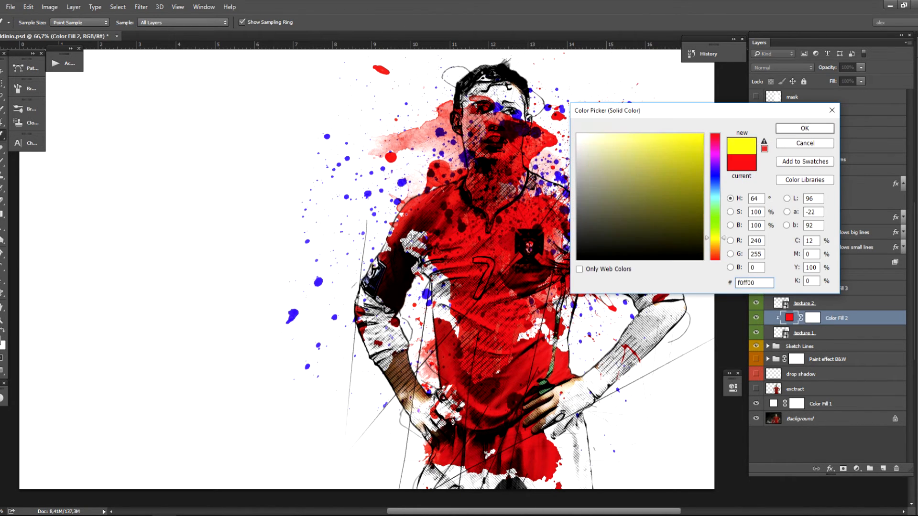
{"action": "key", "text": "Return"}
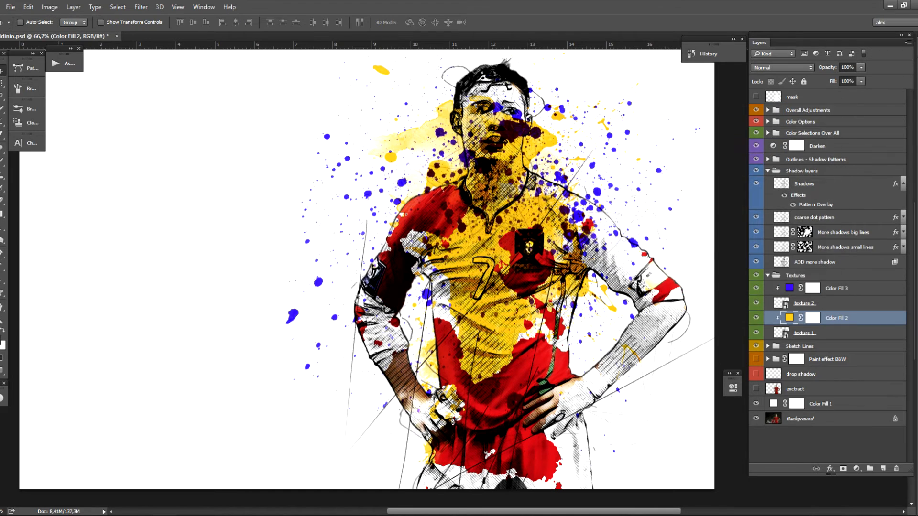
{"action": "key", "text": "ctrl+z"}
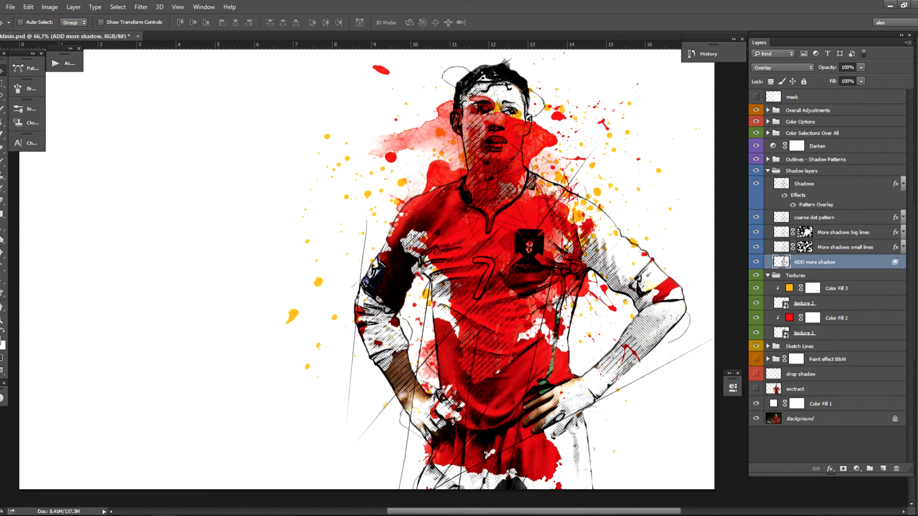
Step: Replace the contents of the texture 2 smart object with the P 15 file from the Texture folder
{"action": "left_click", "coordinate": [804, 304]}
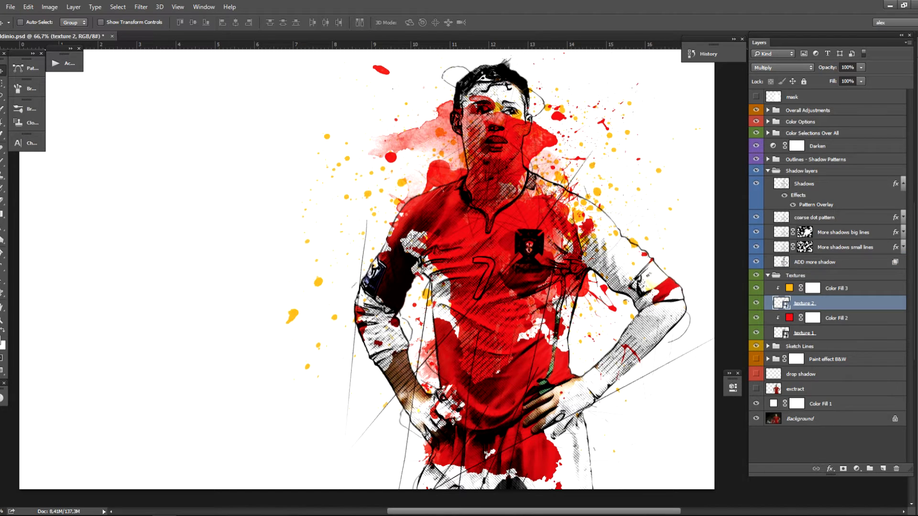
{"action": "right_click", "coordinate": [830, 303]}
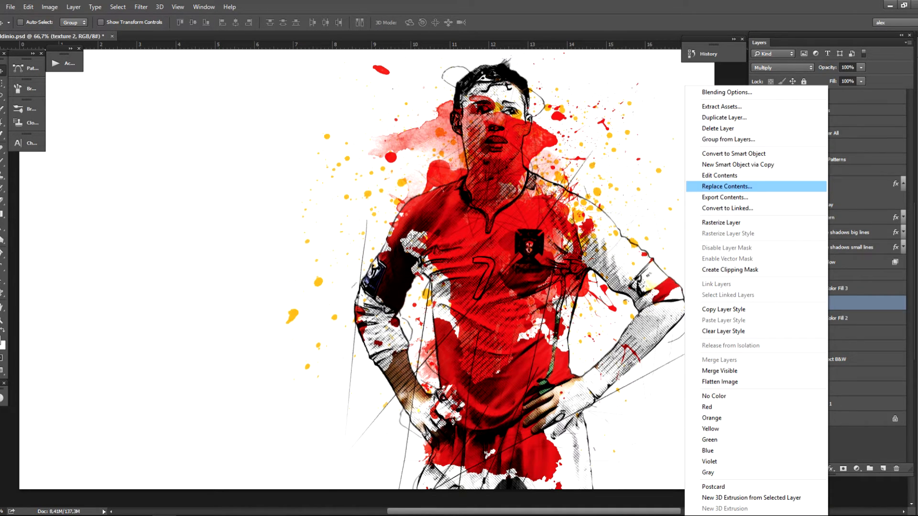
{"action": "left_click", "coordinate": [727, 186]}
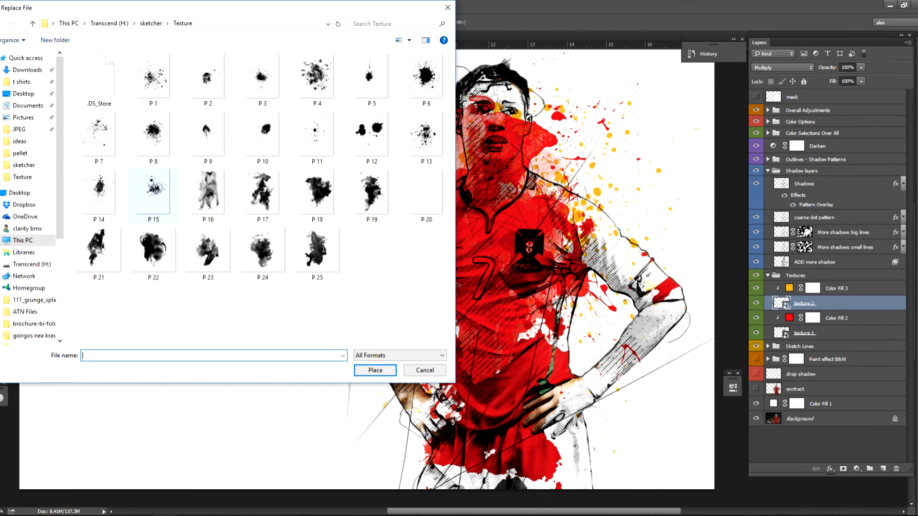
{"action": "double_click", "coordinate": [153, 191]}
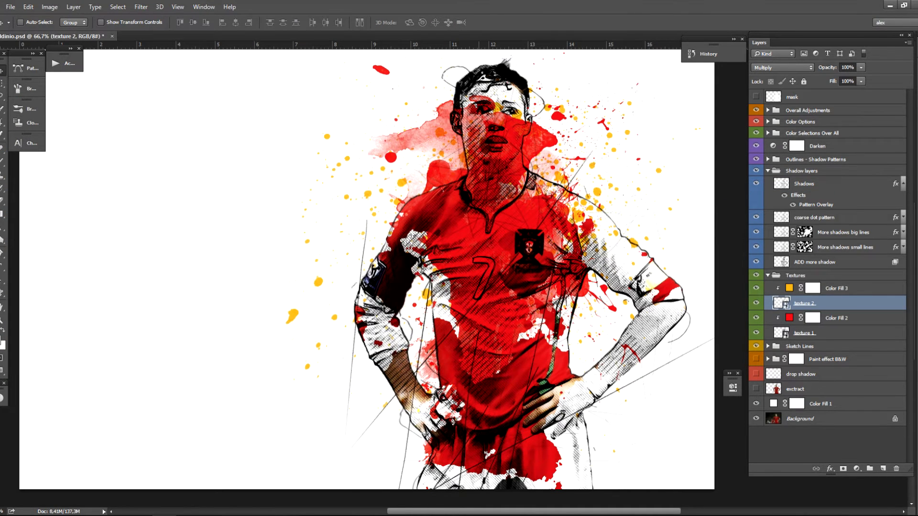
Step: Enlarge the texture 2 splatter to about 70% scale and reposition it so the yellow splashes surround the player
{"action": "key", "text": "ctrl+t"}
{"action": "key", "text": "ctrl+minus"}
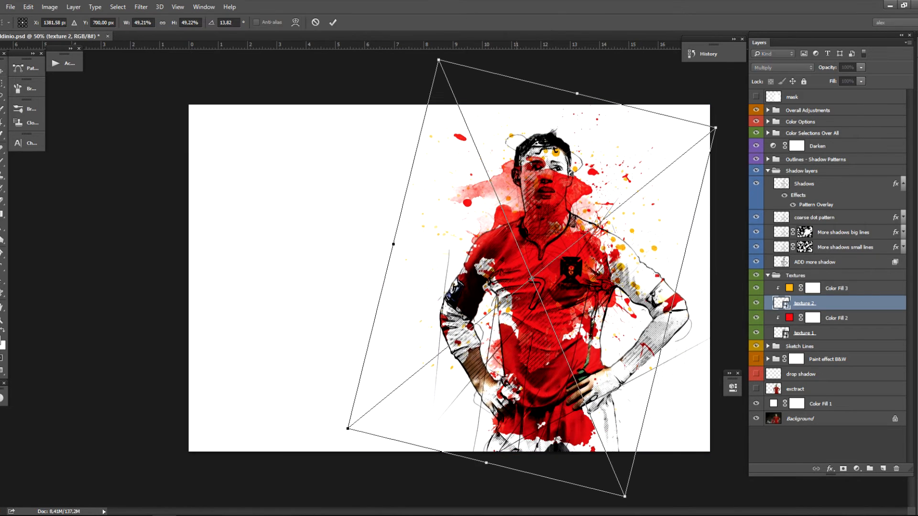
{"action": "left_click_drag", "start_coordinate": [348, 429], "coordinate": [139, 490]}
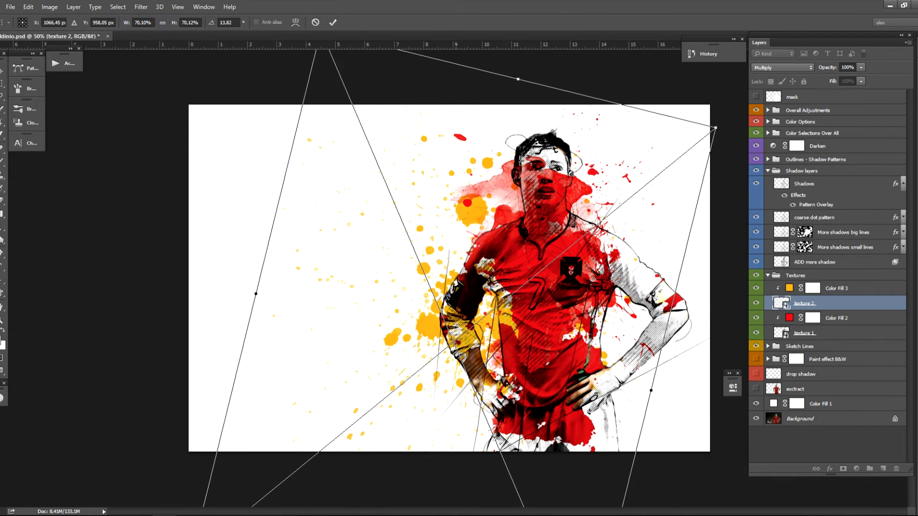
{"action": "left_click_drag", "start_coordinate": [516, 322], "coordinate": [567, 290]}
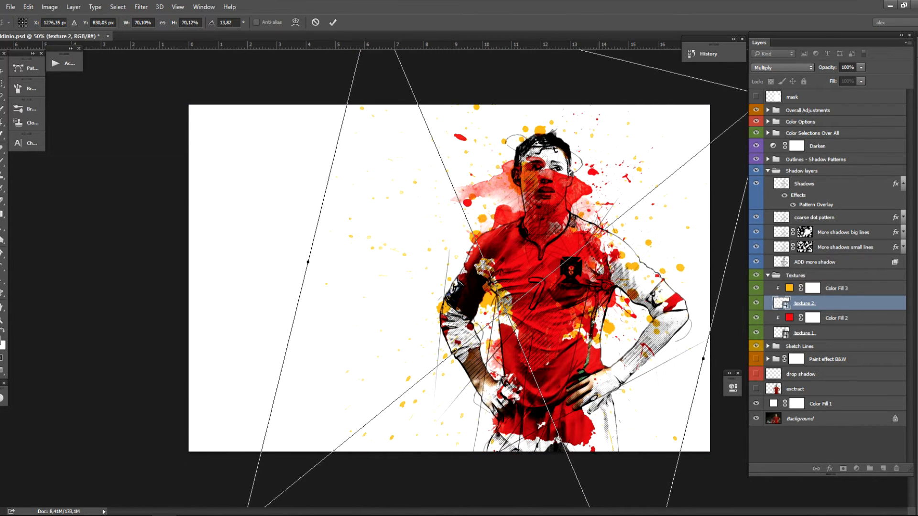
{"action": "key", "text": "Return"}
Step: Compare the artwork with and without the texture 1 layer
{"action": "left_click", "coordinate": [832, 334]}
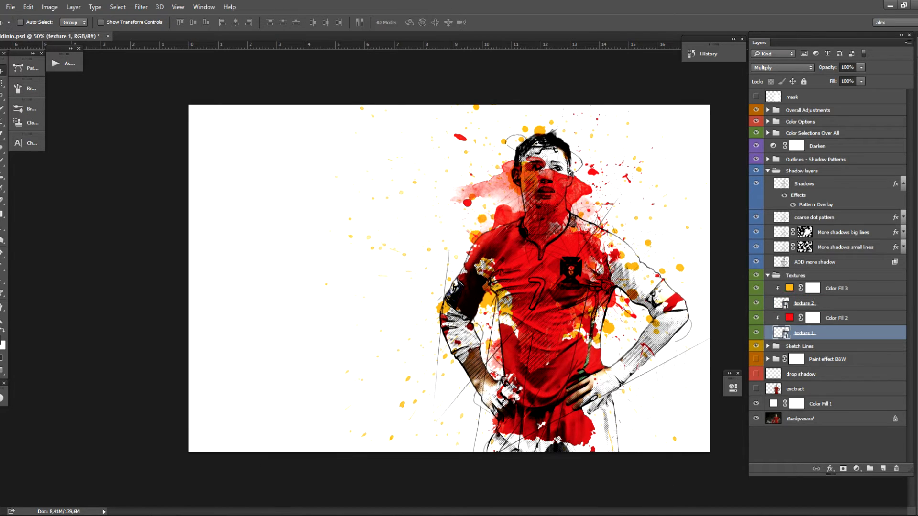
{"action": "left_click", "coordinate": [756, 333]}
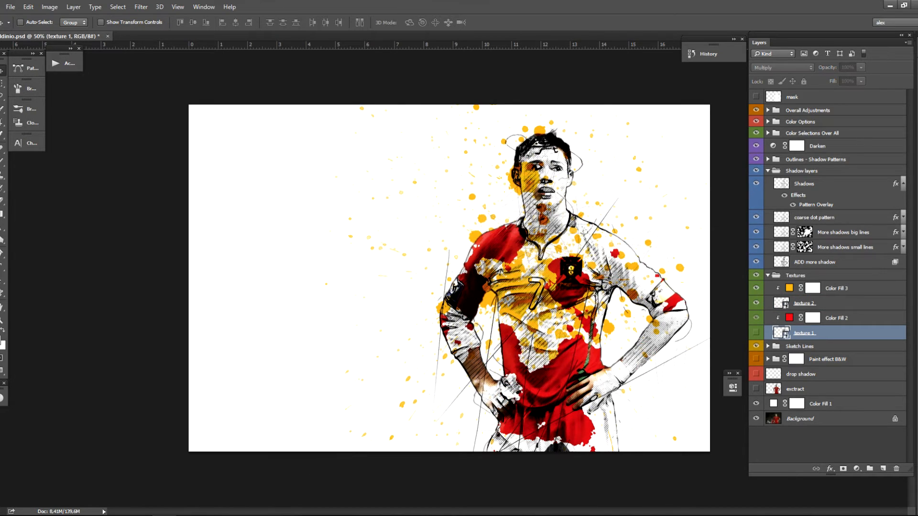
{"action": "left_click", "coordinate": [756, 333]}
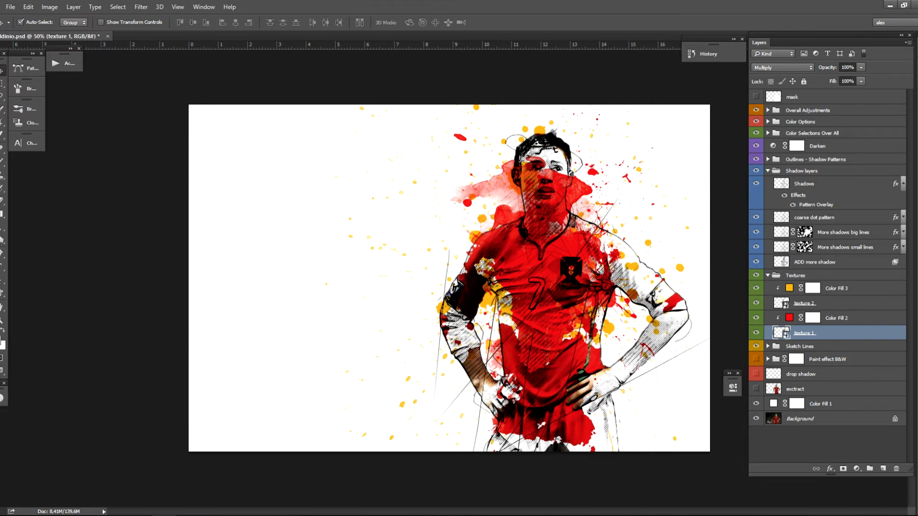
Step: Try rotating the texture 1 splatter to about 50 degrees and enlarging it to about 13.6% scale
{"action": "key", "text": "ctrl+t"}
{"action": "left_click_drag", "start_coordinate": [670, 186], "coordinate": [694, 315]}
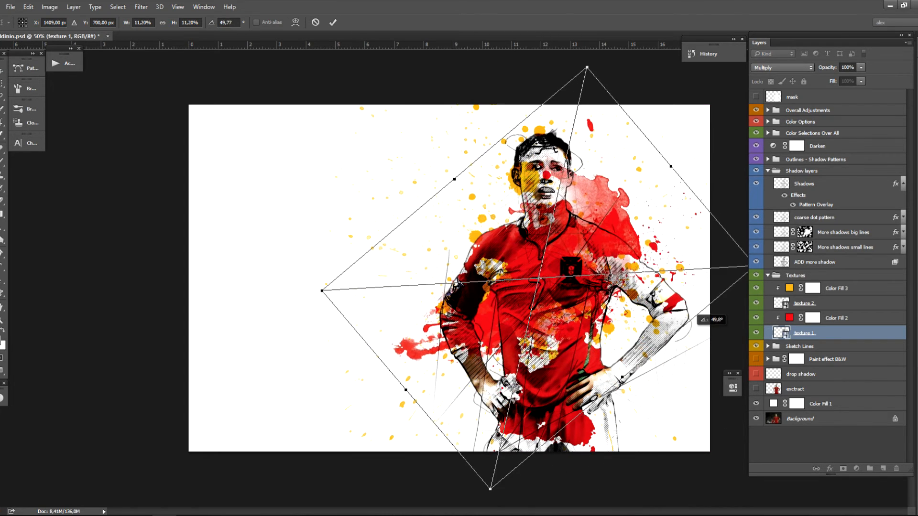
{"action": "left_click_drag", "start_coordinate": [587, 67], "coordinate": [597, 23]}
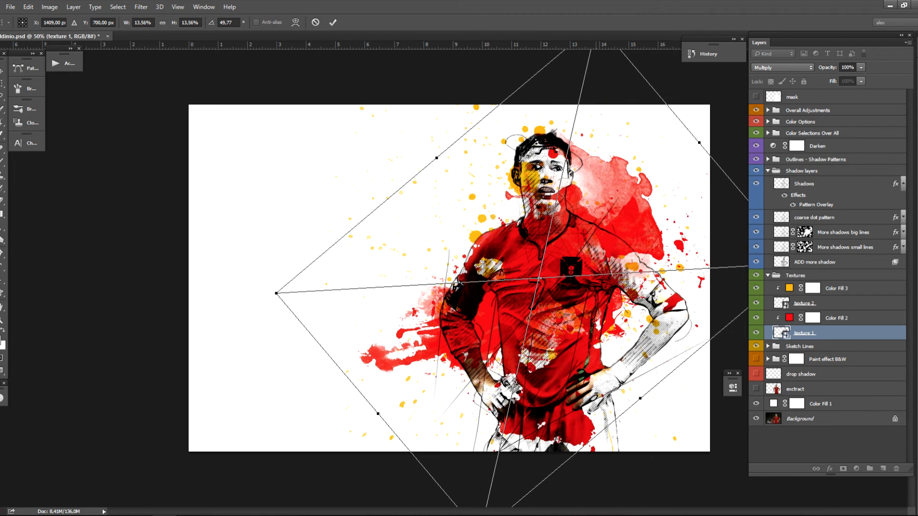
{"action": "key", "text": "Return"}
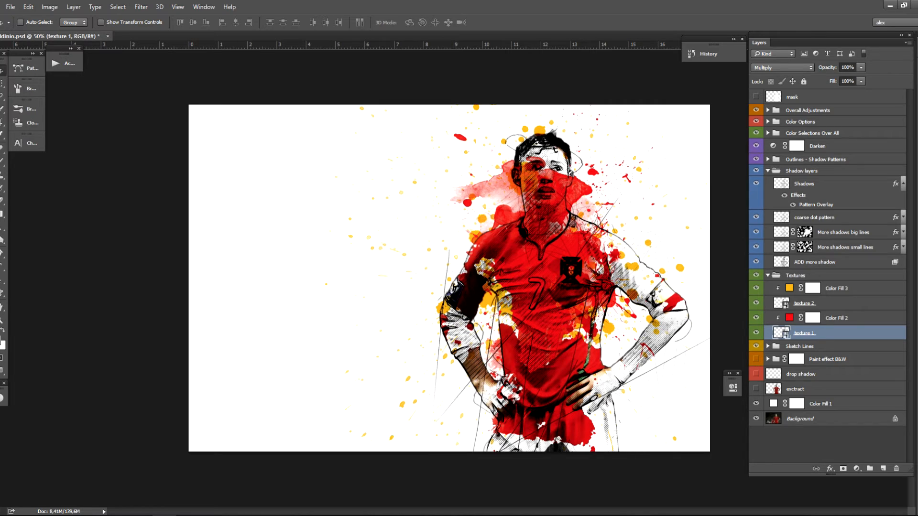
Step: Collapse the Textures group and compare the artwork with and without the Sketch Lines group
{"action": "left_click", "coordinate": [767, 275]}
{"action": "left_click", "coordinate": [799, 287]}
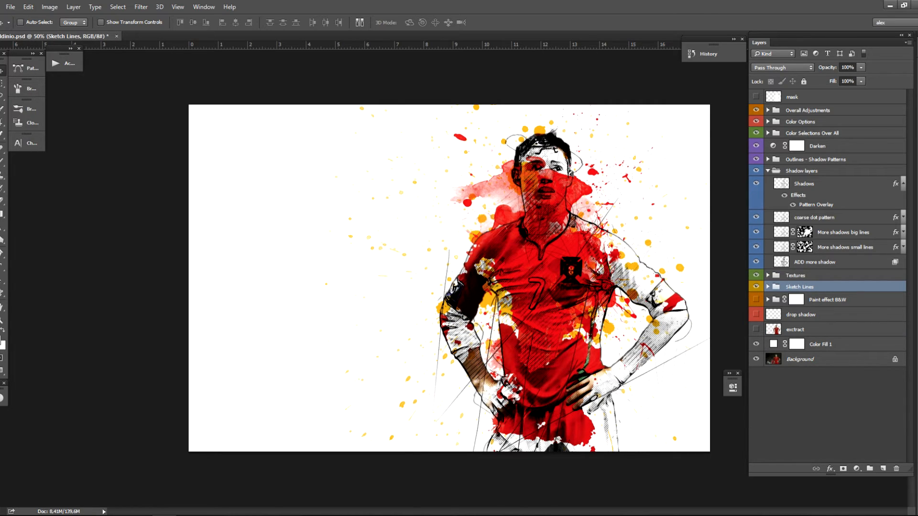
{"action": "left_click", "coordinate": [756, 287]}
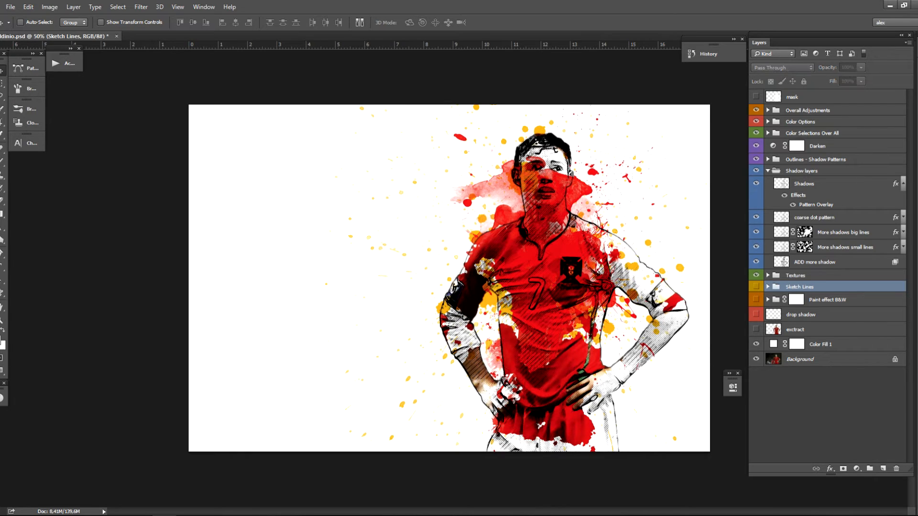
{"action": "left_click", "coordinate": [756, 287]}
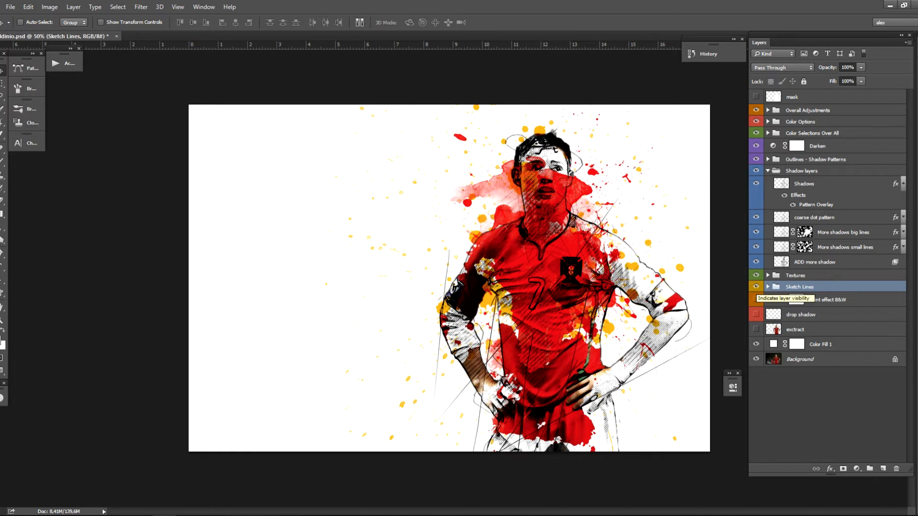
Step: Expand the Sketch Lines group and reveal the effects of sketch lines 2 and sketch lines 1 and the smart filter of Waved outline
{"action": "left_click", "coordinate": [767, 286]}
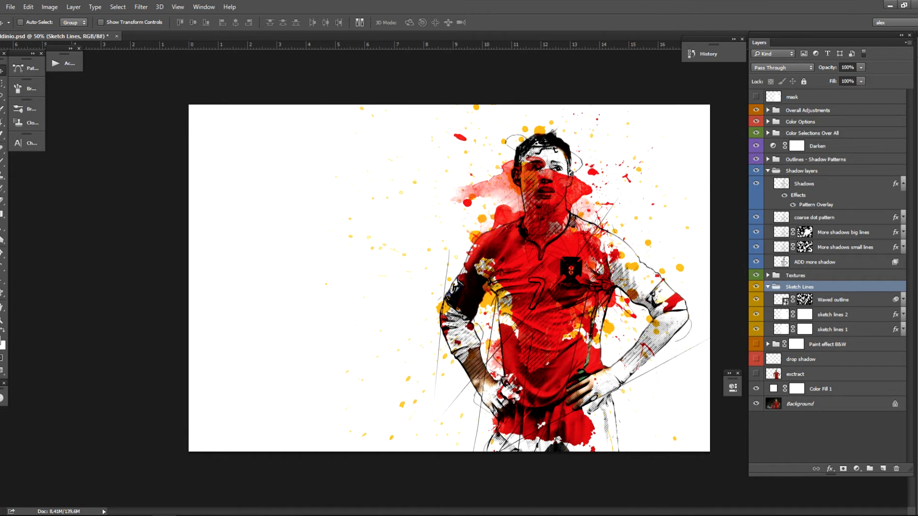
{"action": "key", "text": "ctrl+plus"}
{"action": "left_click_drag", "start_coordinate": [646, 432], "coordinate": [558, 394]}
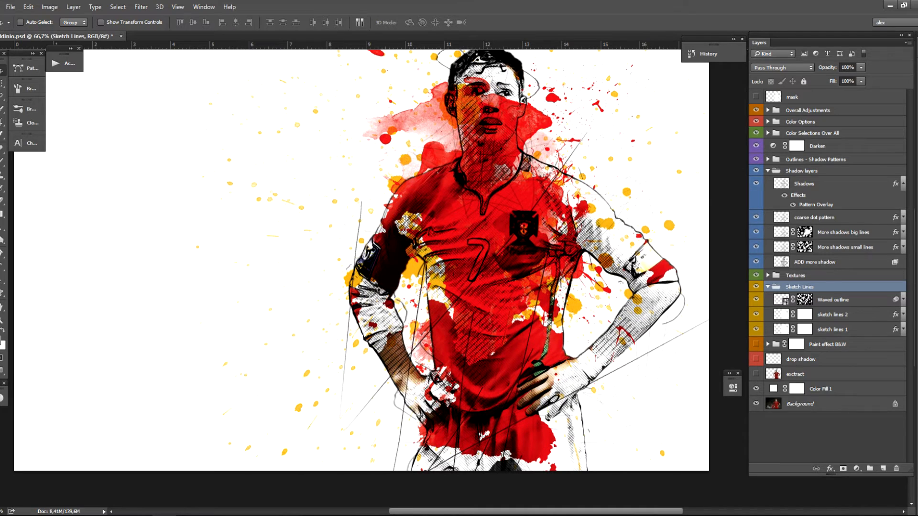
{"action": "left_click", "coordinate": [903, 315]}
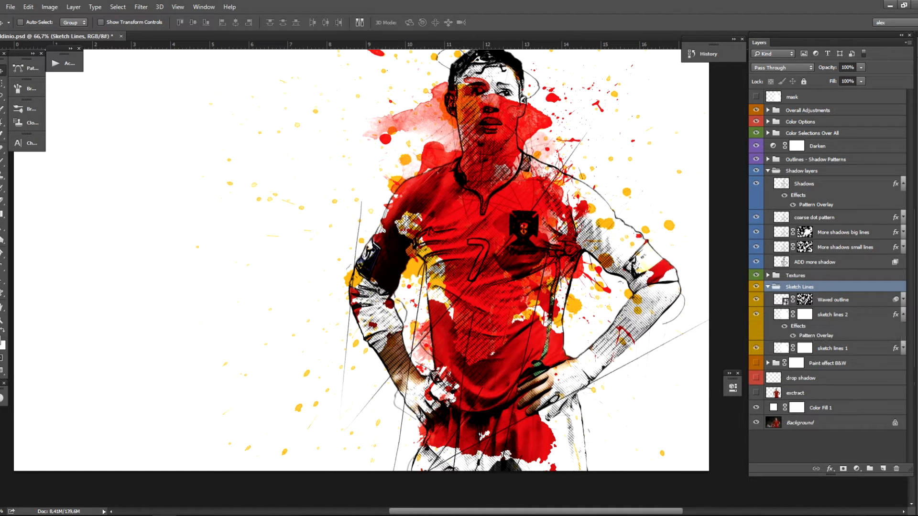
{"action": "left_click", "coordinate": [903, 348]}
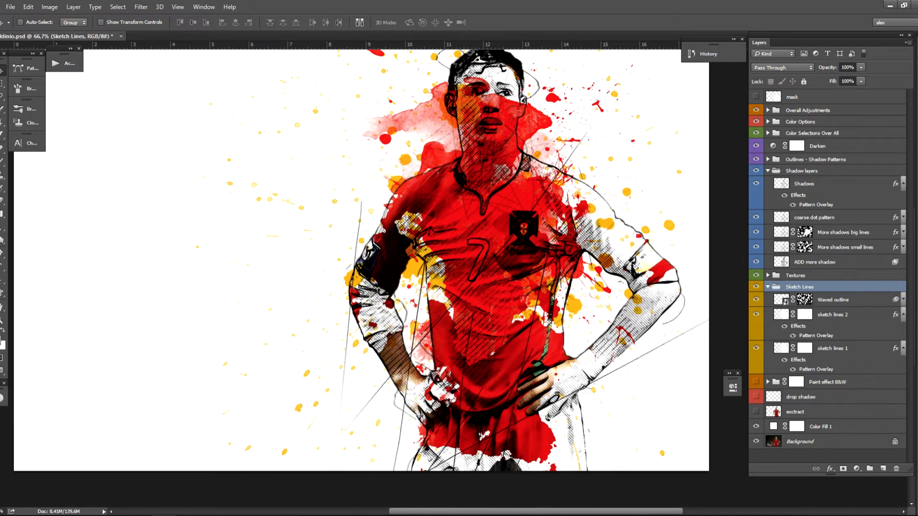
{"action": "left_click", "coordinate": [903, 300]}
Step: Try a maximum wavelength of 468 in the Wave smart filter of the Waved outline layer
{"action": "left_click", "coordinate": [856, 300]}
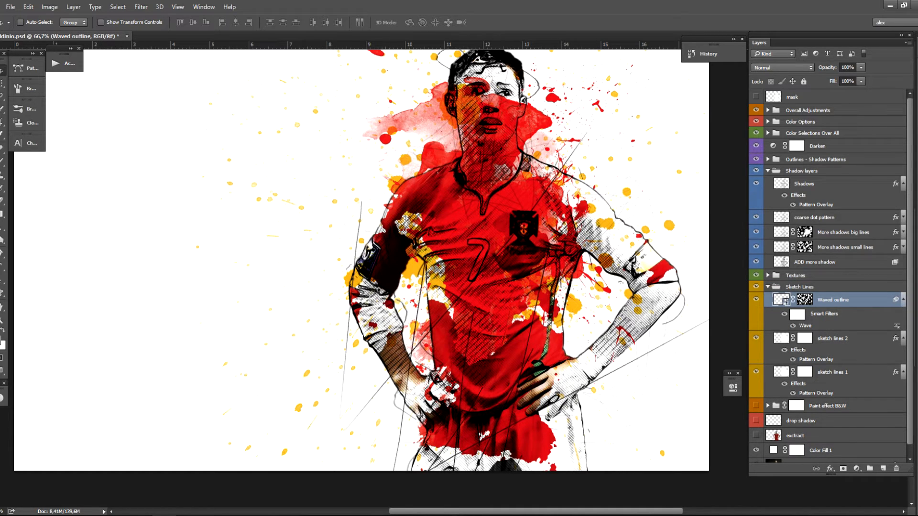
{"action": "double_click", "coordinate": [805, 326]}
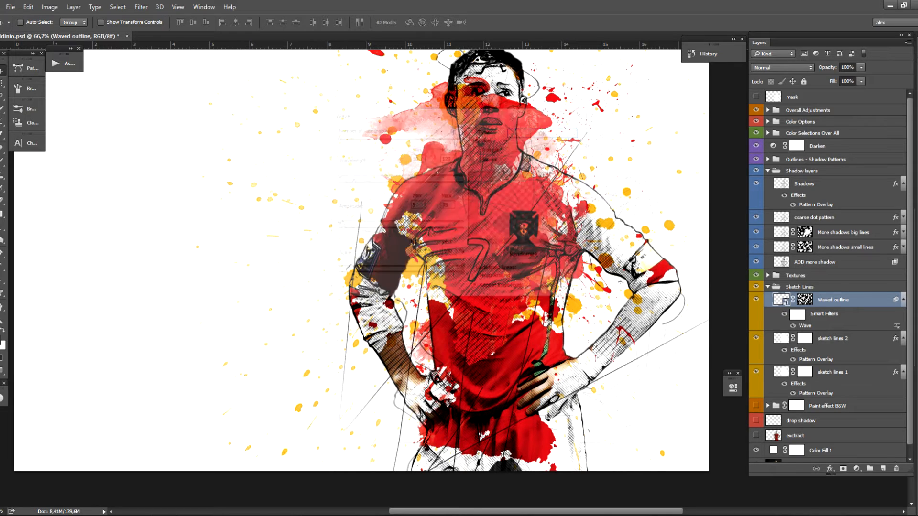
{"action": "left_click_drag", "start_coordinate": [382, 113], "coordinate": [163, 115]}
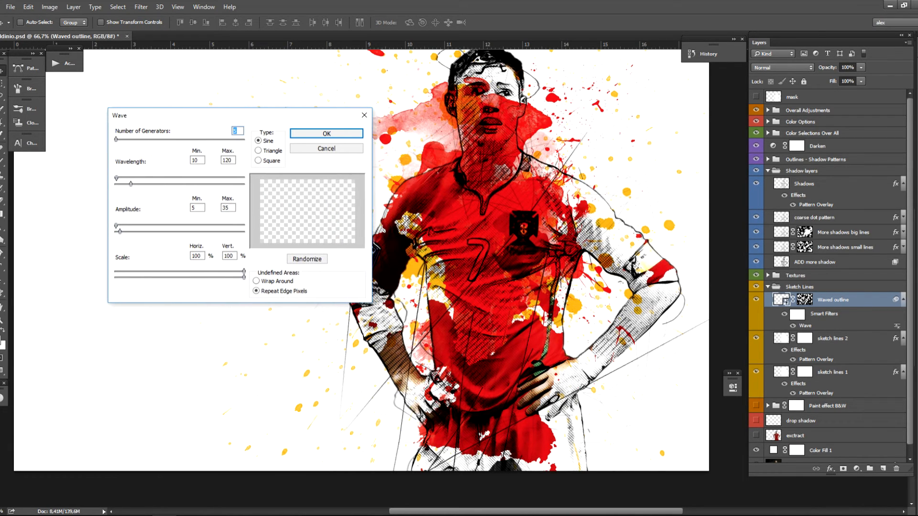
{"action": "left_click_drag", "start_coordinate": [131, 183], "coordinate": [175, 184]}
{"action": "left_click", "coordinate": [327, 133]}
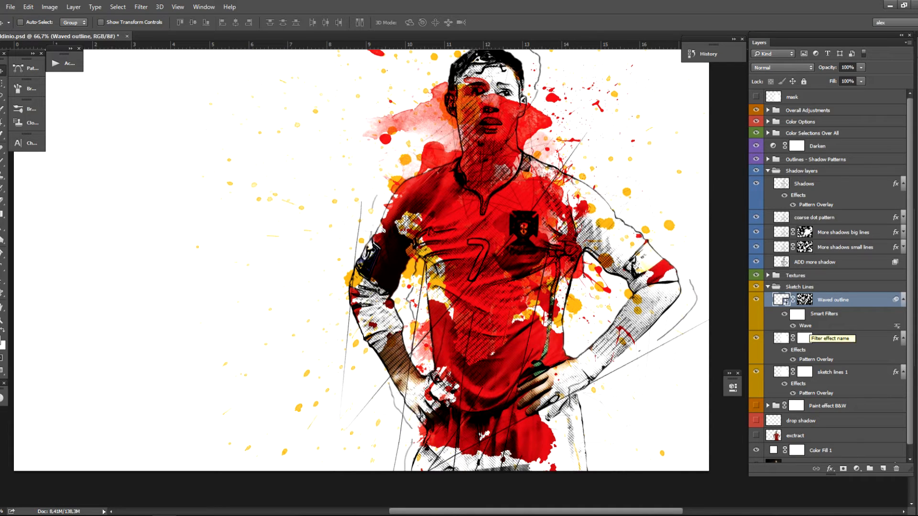
Step: Try the Triangle type with a shorter maximum wavelength and a larger maximum amplitude in the Waved outline's Wave filter
{"action": "double_click", "coordinate": [806, 325]}
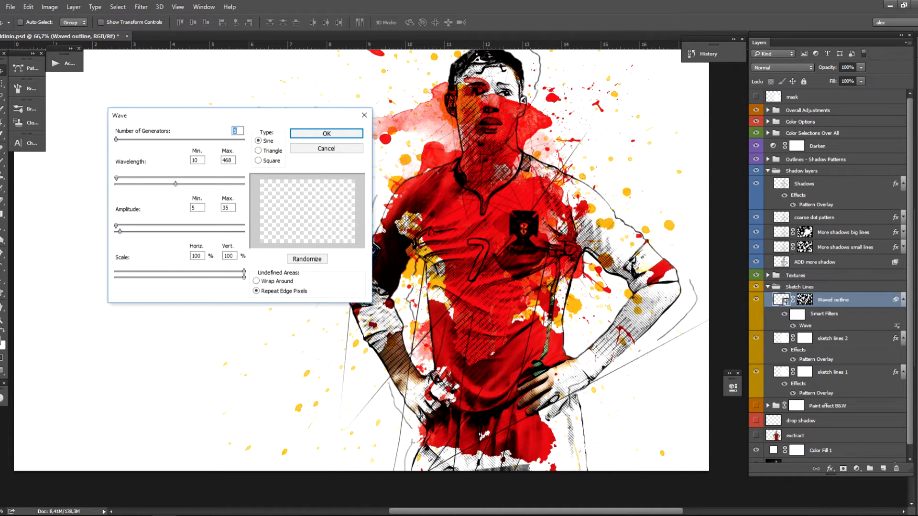
{"action": "left_click_drag", "start_coordinate": [176, 183], "coordinate": [126, 183]}
{"action": "mouse_move", "coordinate": [120, 231]}
{"action": "left_mouse_down"}
{"action": "mouse_move", "coordinate": [137, 231]}
{"action": "mouse_move", "coordinate": [126, 231]}
{"action": "left_mouse_up"}
{"action": "left_click", "coordinate": [258, 151]}
{"action": "key", "text": "Return"}
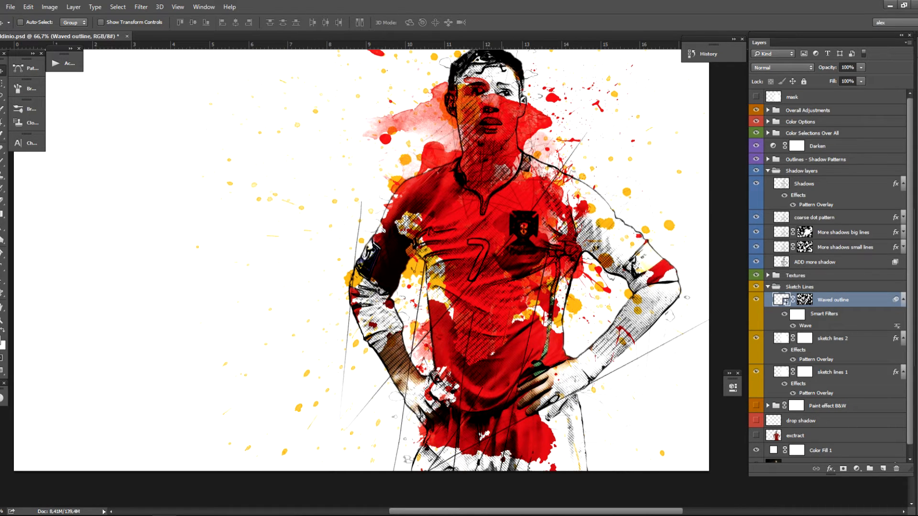
Step: Undo both Wave filter edits on the Waved outline layer
{"action": "left_click", "coordinate": [708, 54]}
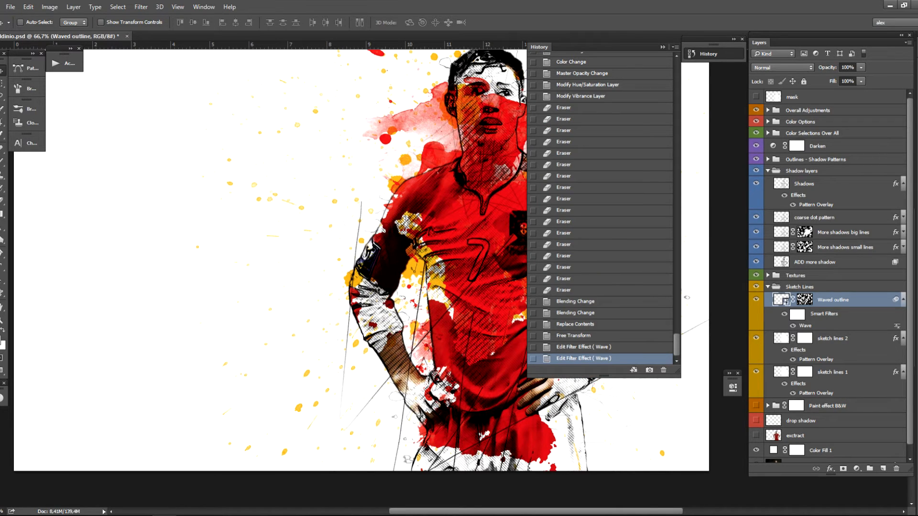
{"action": "key", "text": "ctrl+alt+z"}
{"action": "key", "text": "ctrl+alt+z"}
{"action": "left_click", "coordinate": [708, 54]}
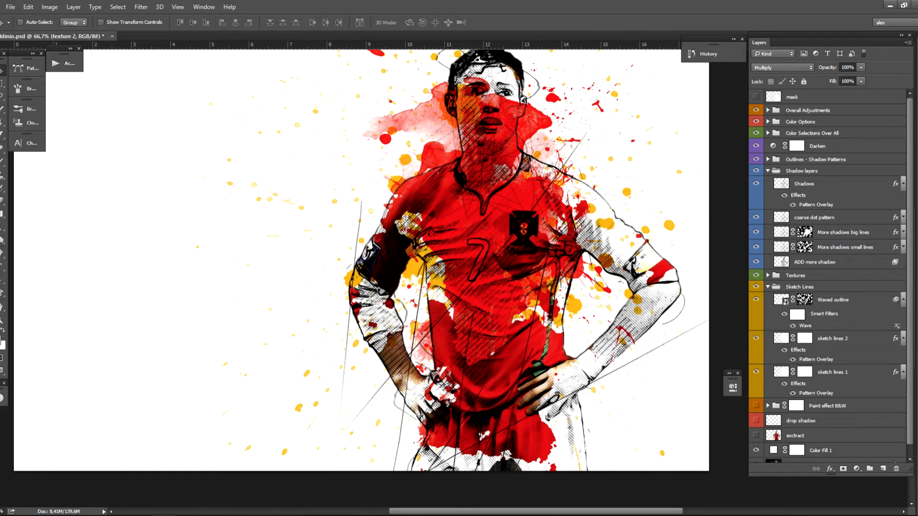
Step: Turn on the Paint effect B&W group, view it in isolation, and restore the other layers' visibility
{"action": "left_click", "coordinate": [799, 286]}
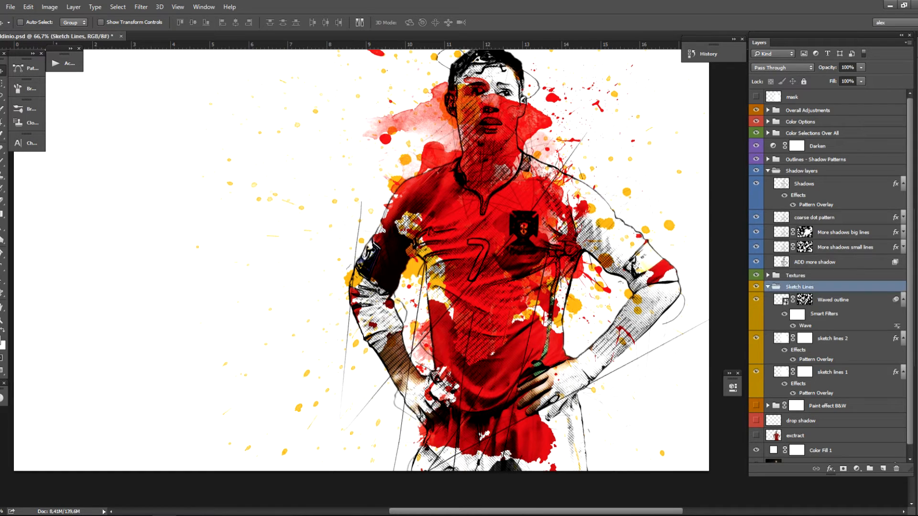
{"action": "left_click", "coordinate": [767, 287]}
{"action": "left_click", "coordinate": [827, 300]}
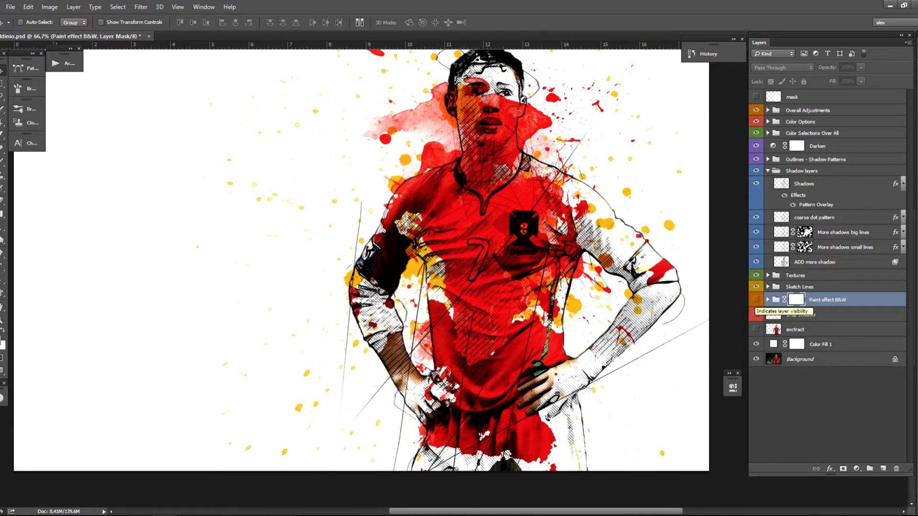
{"action": "left_click", "coordinate": [756, 300]}
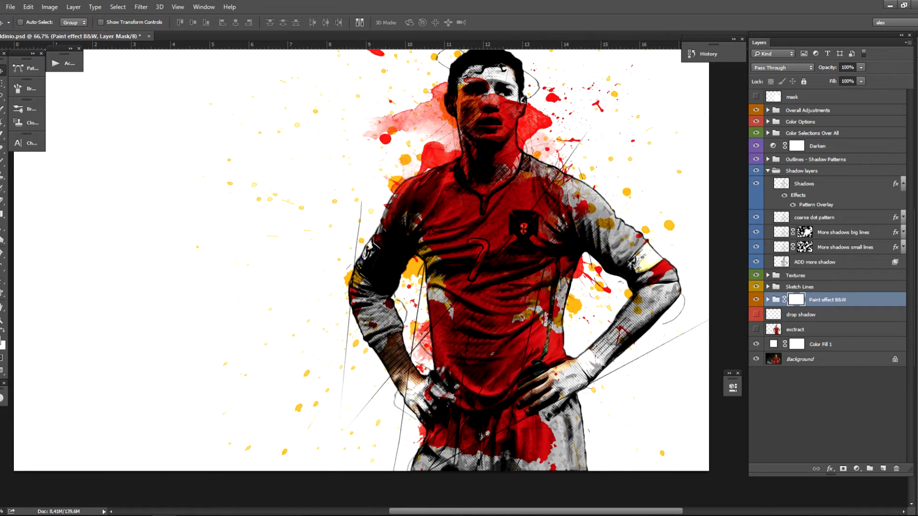
{"action": "left_click", "coordinate": [756, 300], "text": "alt"}
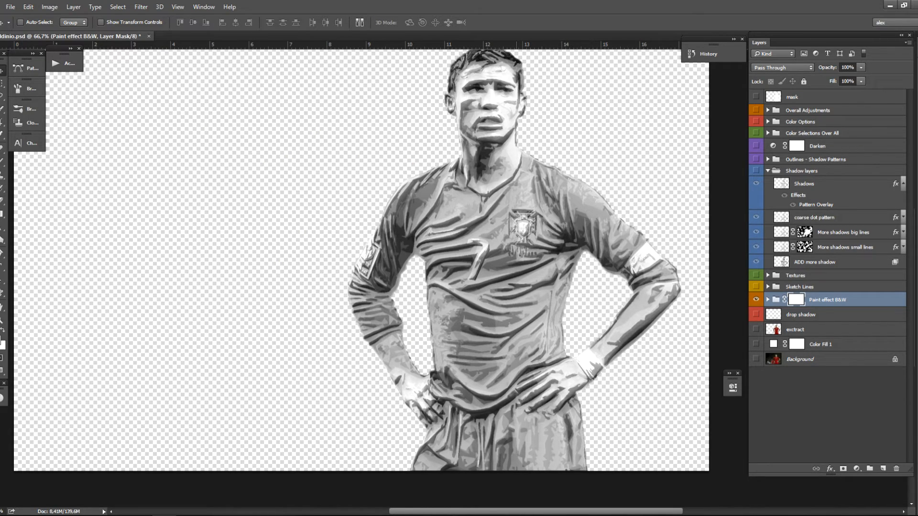
{"action": "left_click", "coordinate": [756, 300], "text": "alt"}
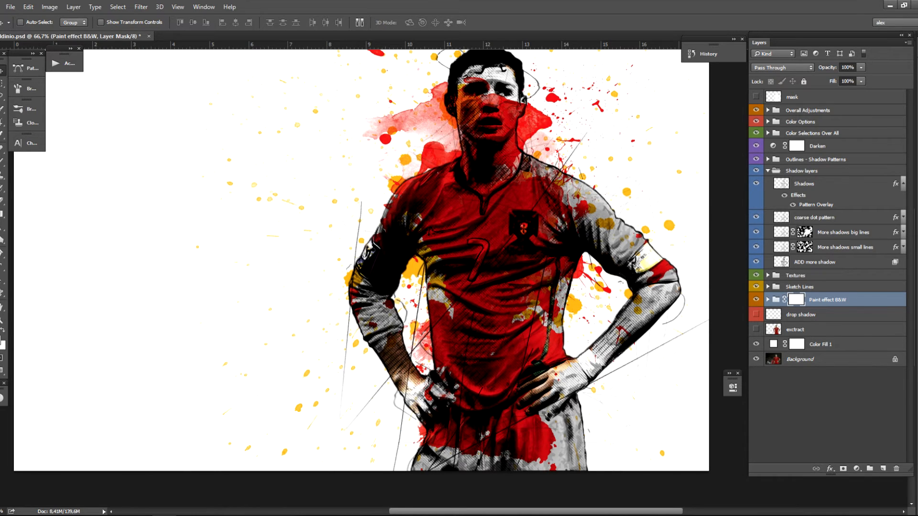
Step: Expand the Paint effect B&W group and compare the player's face and shirt with and without the Soften paint effect layer
{"action": "left_click", "coordinate": [767, 299]}
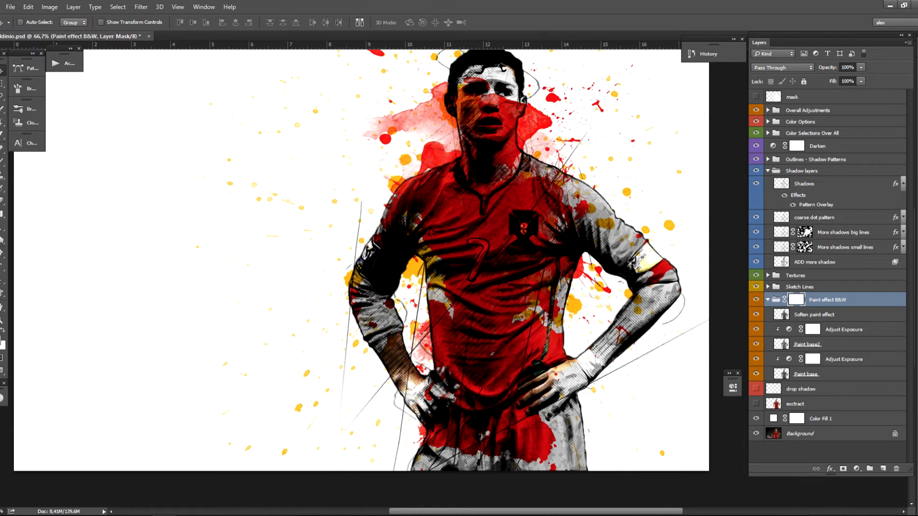
{"action": "left_click", "coordinate": [814, 314]}
{"action": "left_click", "coordinate": [756, 314]}
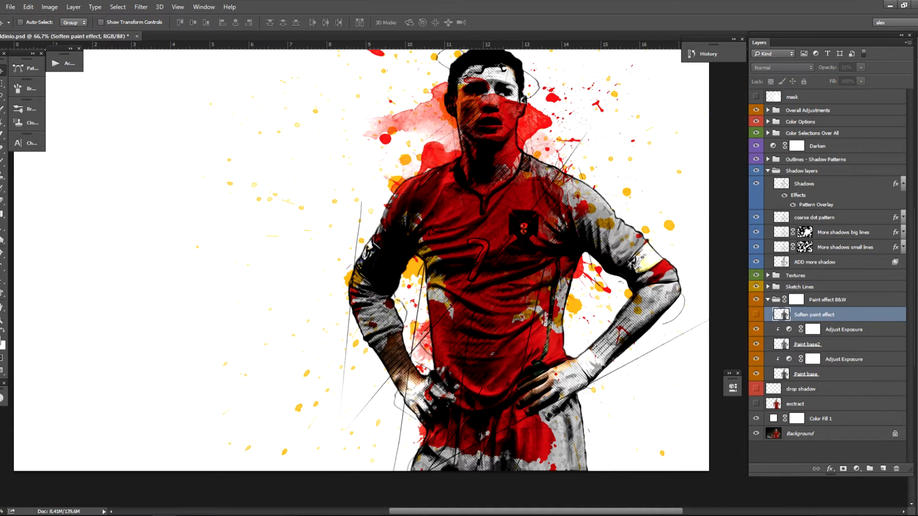
{"action": "key", "text": "ctrl+plus"}
{"action": "left_click_drag", "start_coordinate": [512, 215], "coordinate": [455, 371]}
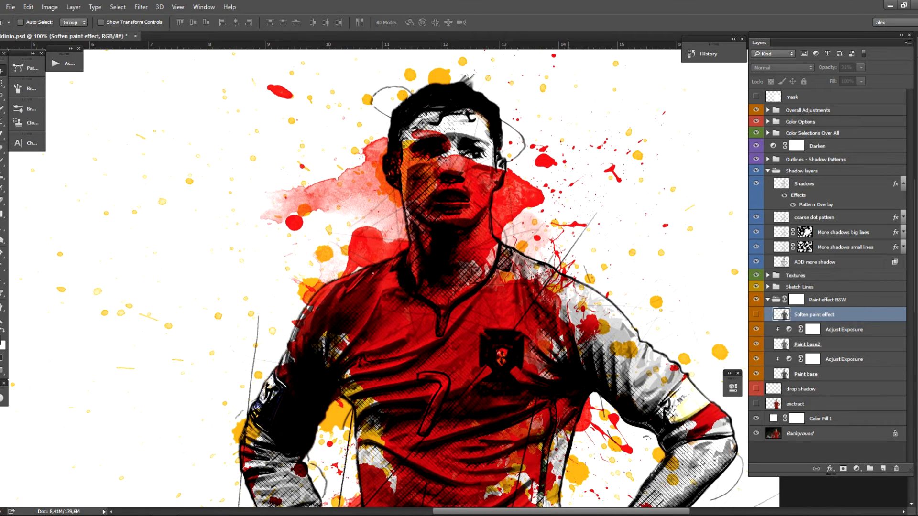
{"action": "left_click", "coordinate": [756, 315]}
{"action": "left_click", "coordinate": [755, 314]}
{"action": "left_click", "coordinate": [756, 315]}
Step: Set the Soften paint effect layer's opacity to 26% and hide the layer to compare the result
{"action": "left_click", "coordinate": [861, 68]}
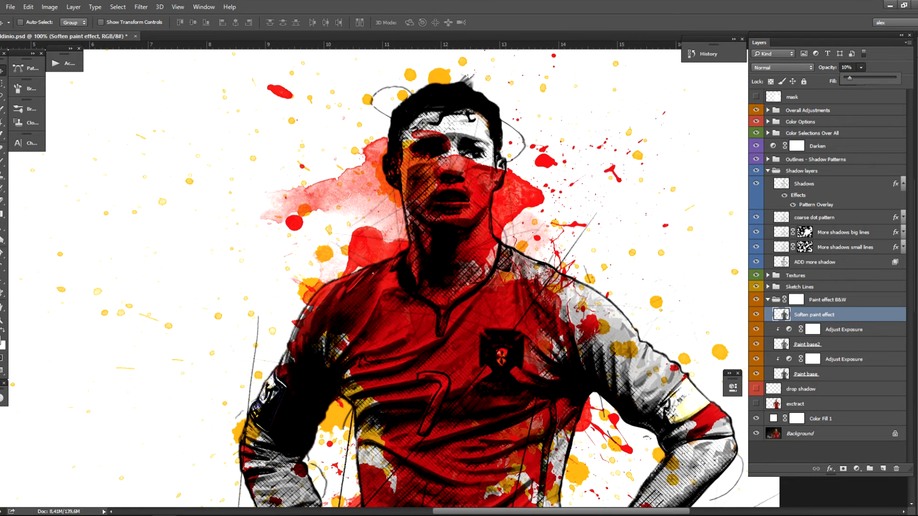
{"action": "left_click_drag", "start_coordinate": [850, 78], "coordinate": [858, 78]}
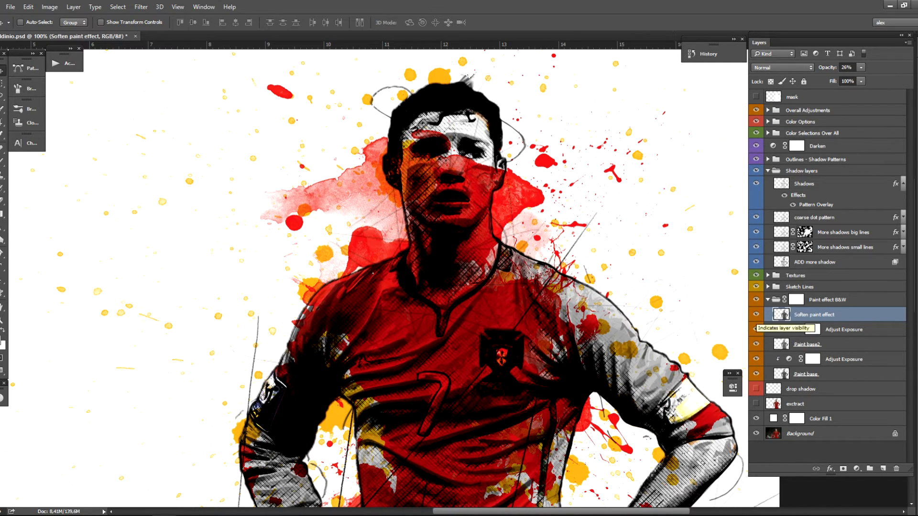
{"action": "left_click", "coordinate": [756, 314]}
{"action": "left_click_drag", "start_coordinate": [683, 335], "coordinate": [651, 235]}
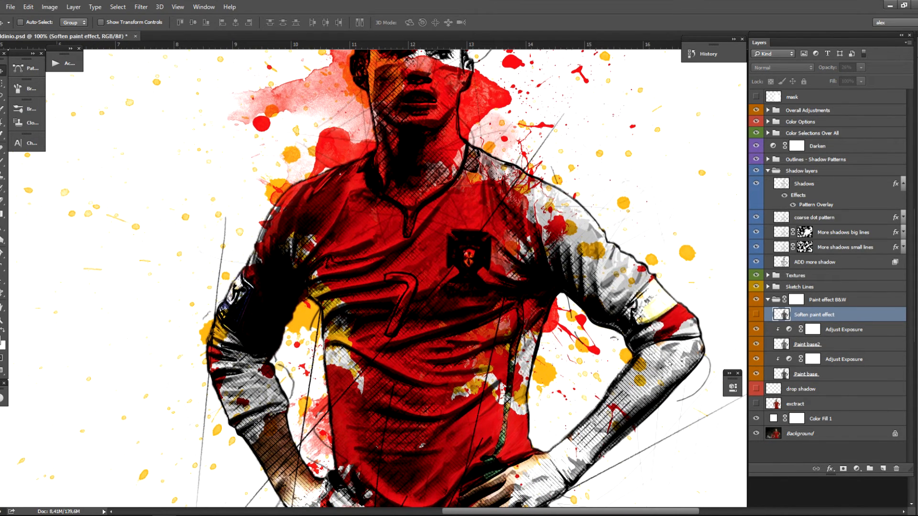
Step: Set the exposure of the Adjust Exposure layer above Paint base2 to +3.58
{"action": "left_click", "coordinate": [843, 329]}
{"action": "key", "text": "ctrl+minus"}
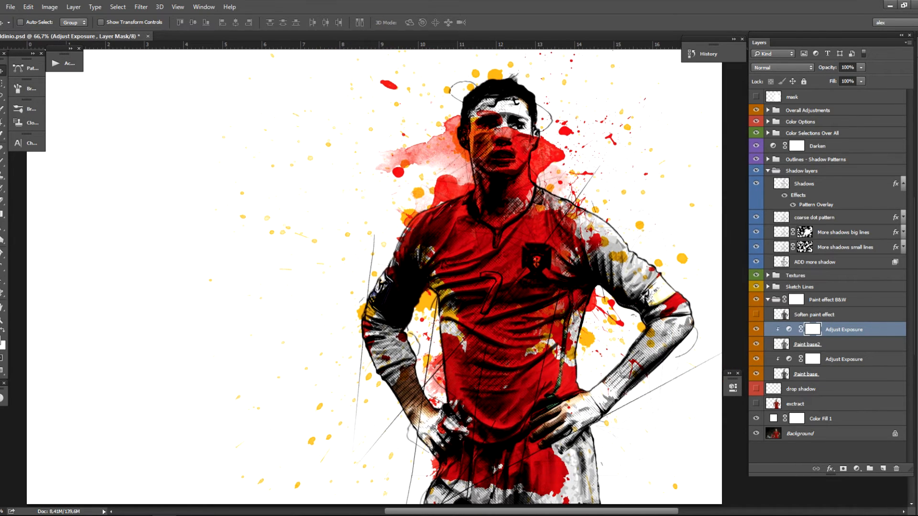
{"action": "left_click", "coordinate": [807, 344]}
{"action": "left_click", "coordinate": [806, 374]}
{"action": "left_click", "coordinate": [807, 344]}
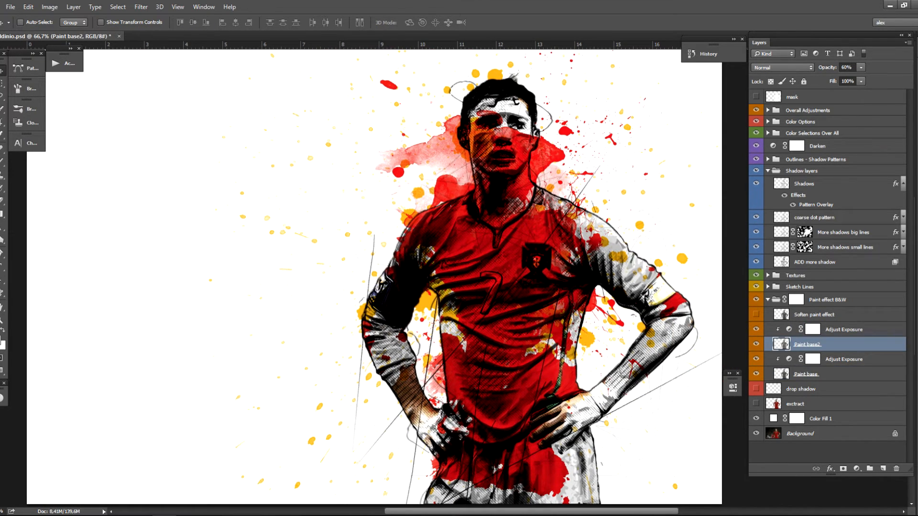
{"action": "left_click", "coordinate": [844, 329]}
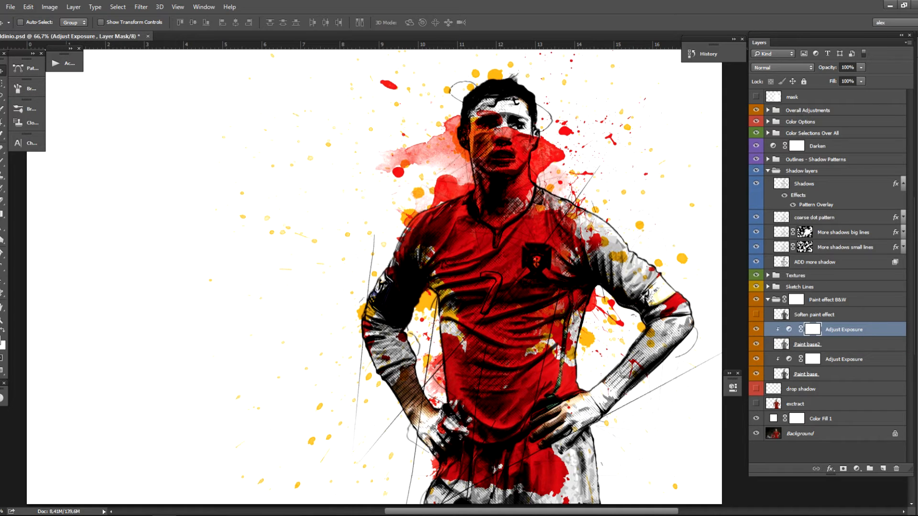
{"action": "double_click", "coordinate": [788, 330]}
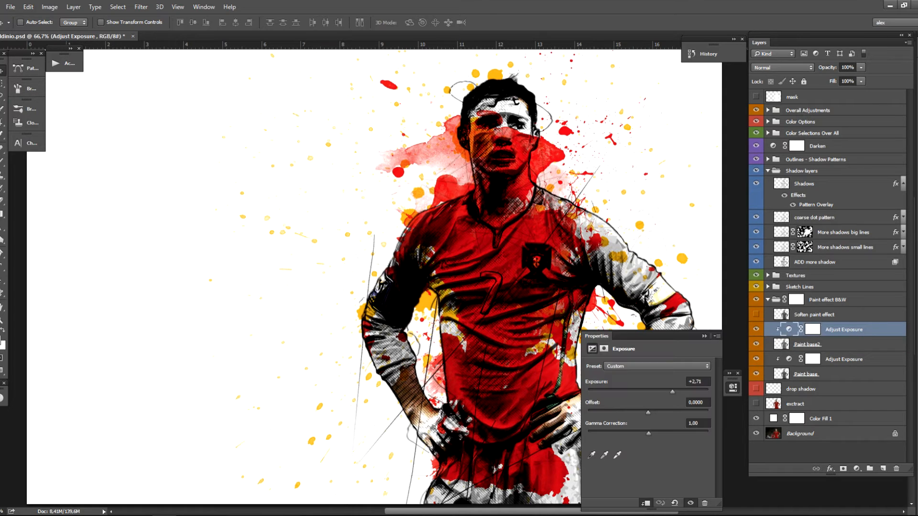
{"action": "left_click_drag", "start_coordinate": [505, 387], "coordinate": [410, 348]}
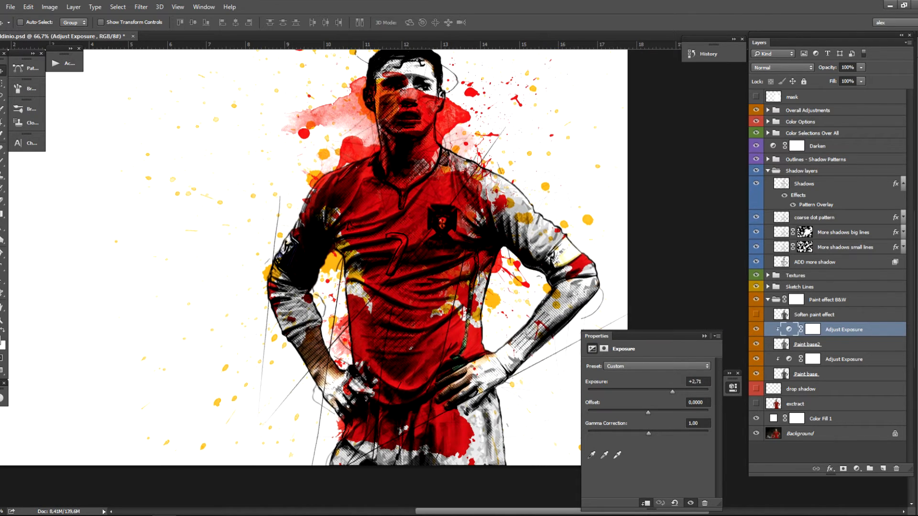
{"action": "left_click_drag", "start_coordinate": [672, 391], "coordinate": [686, 391]}
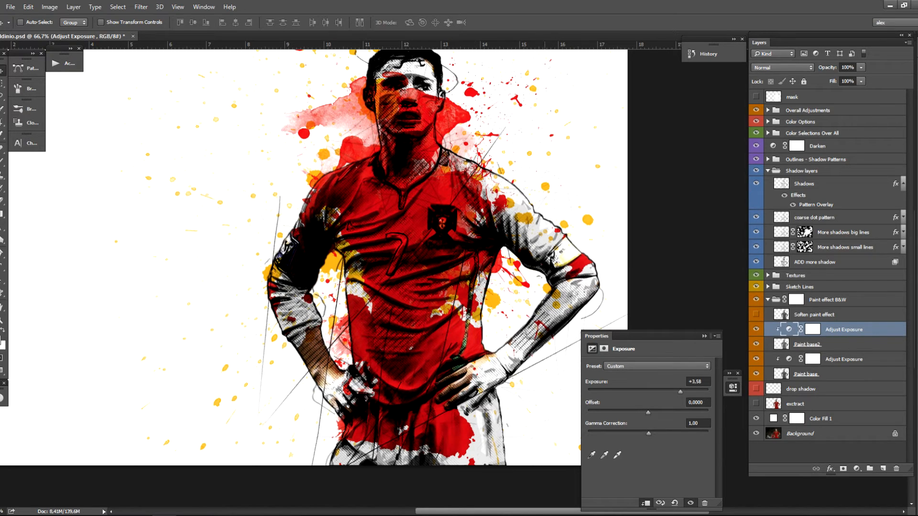
{"action": "left_click", "coordinate": [705, 336]}
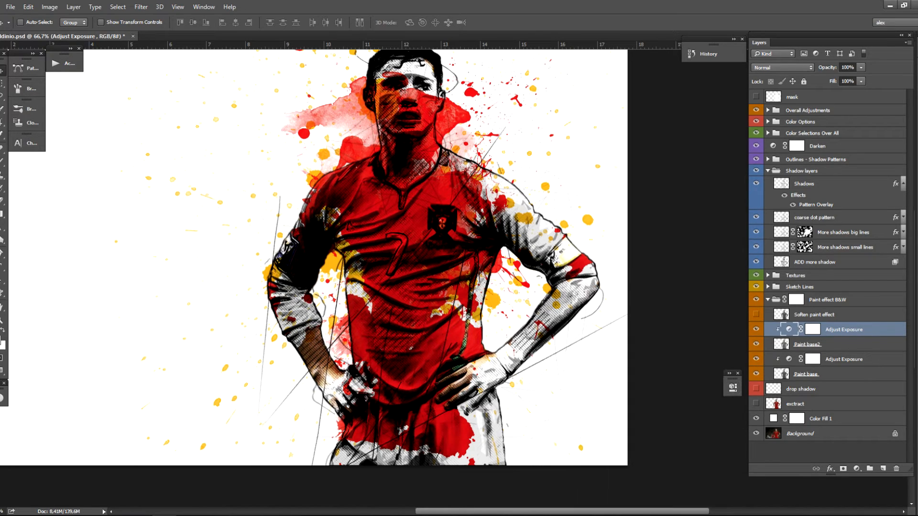
Step: Set the exposure of the Adjust Exposure layer above Paint base to +2.87 and collapse the Paint effect B&W group
{"action": "double_click", "coordinate": [789, 359]}
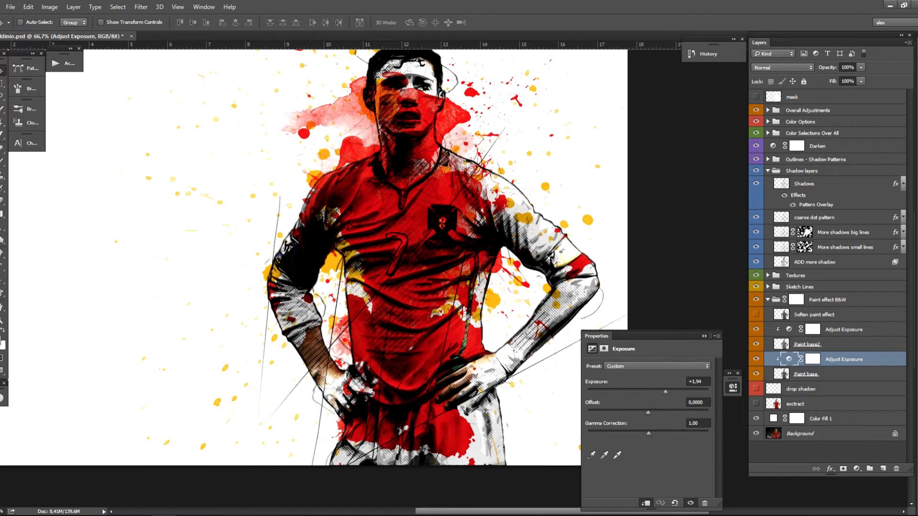
{"action": "left_click_drag", "start_coordinate": [665, 392], "coordinate": [671, 392]}
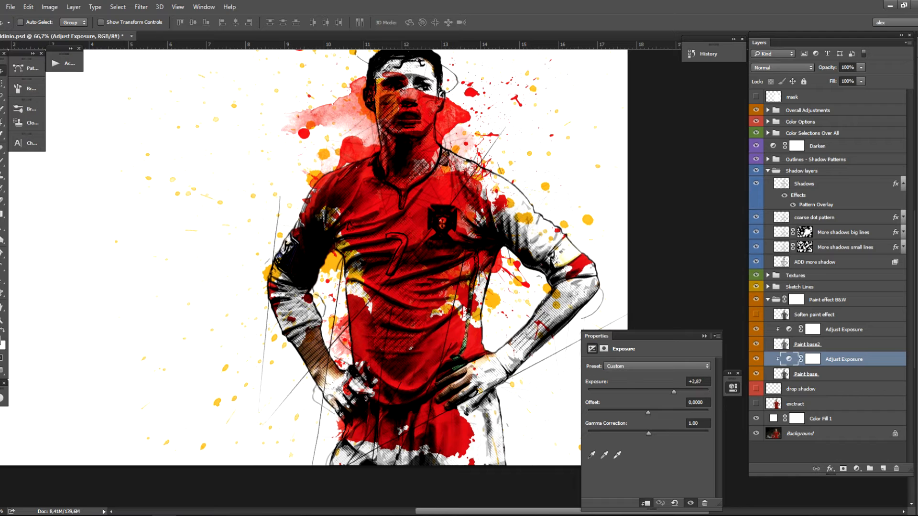
{"action": "left_click", "coordinate": [704, 336]}
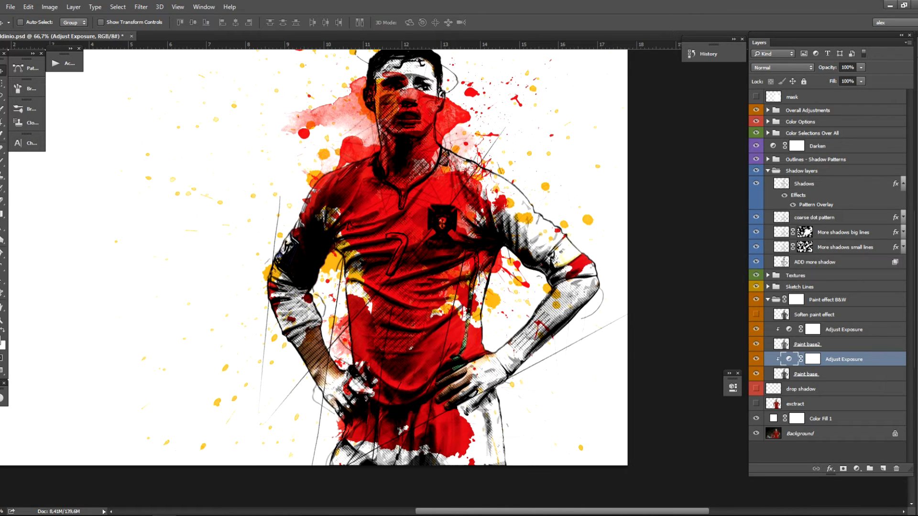
{"action": "left_click", "coordinate": [767, 299]}
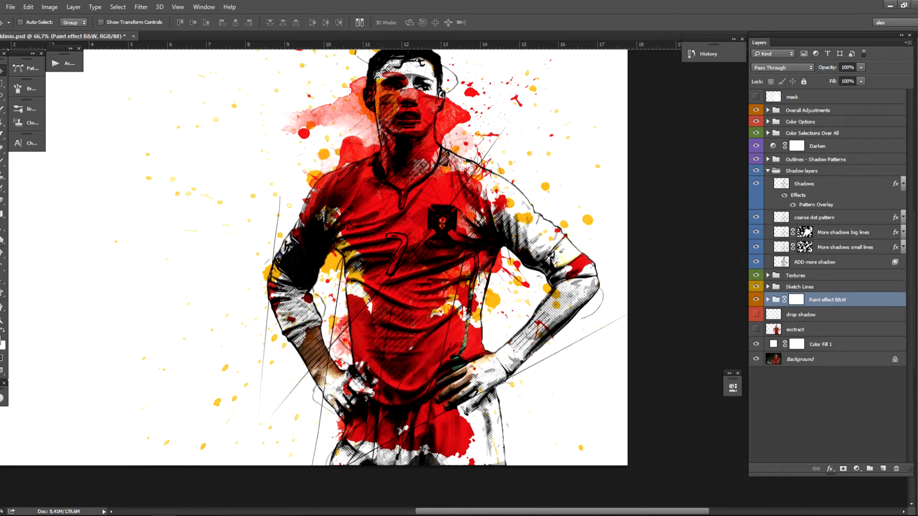
Step: Show the drop shadow layer briefly to check its effect on the artwork, and hide it again
{"action": "left_click", "coordinate": [801, 315]}
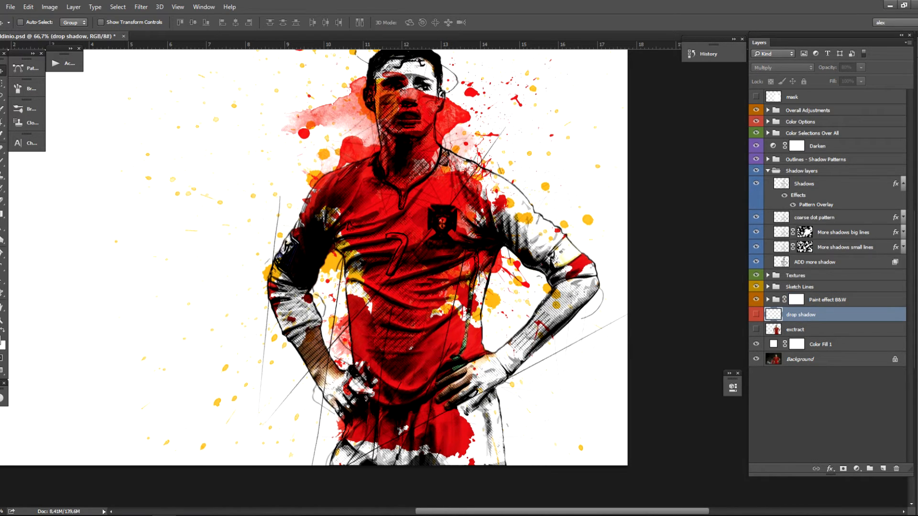
{"action": "left_click", "coordinate": [756, 314]}
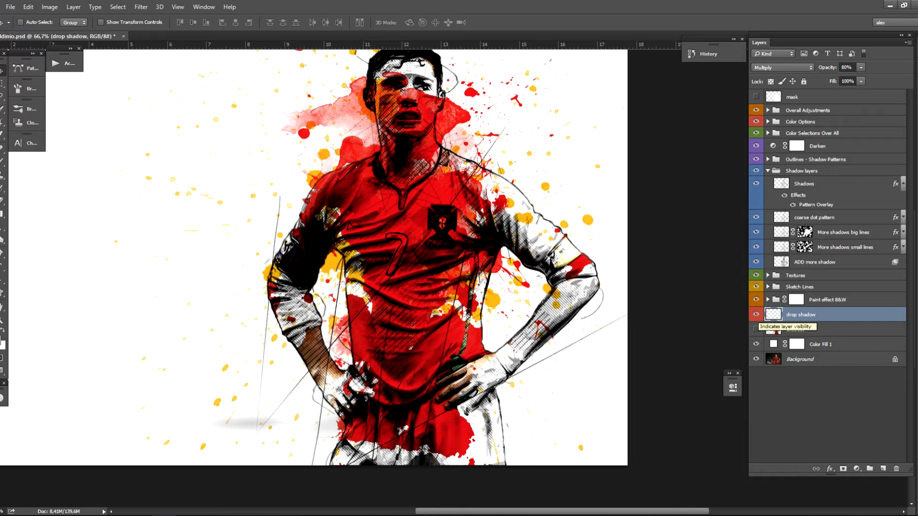
{"action": "left_click", "coordinate": [755, 314]}
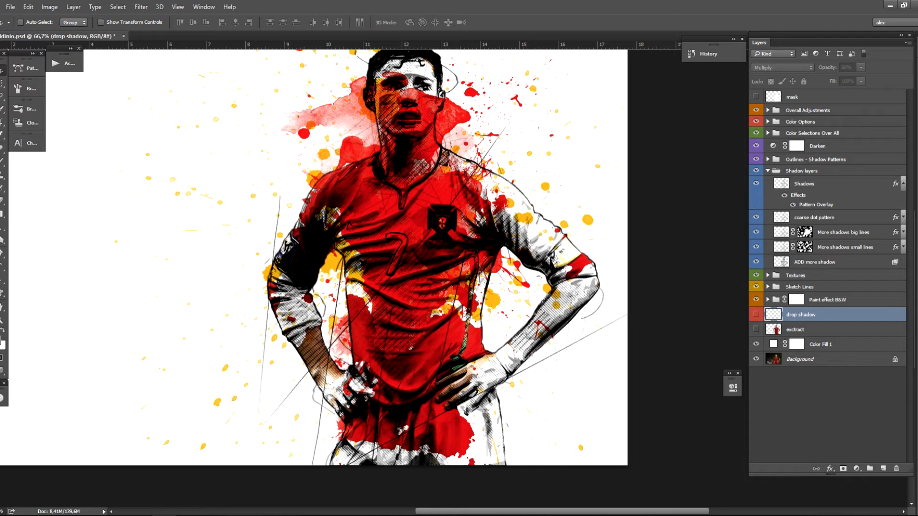
{"action": "left_click_drag", "start_coordinate": [471, 439], "coordinate": [461, 462]}
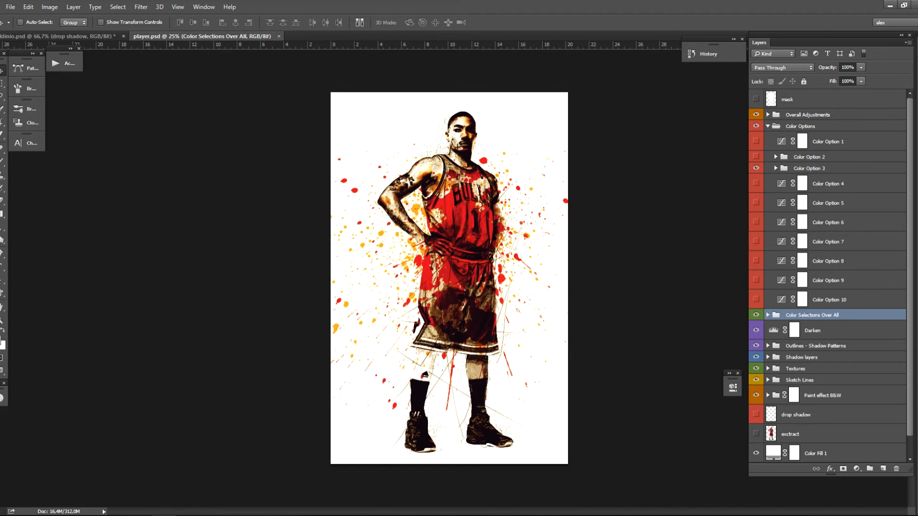
Step: Show and slightly shift the drop shadow in player.psd, set its opacity to 40%, and close the file without saving
{"action": "left_click", "coordinate": [795, 415]}
{"action": "left_click", "coordinate": [755, 414]}
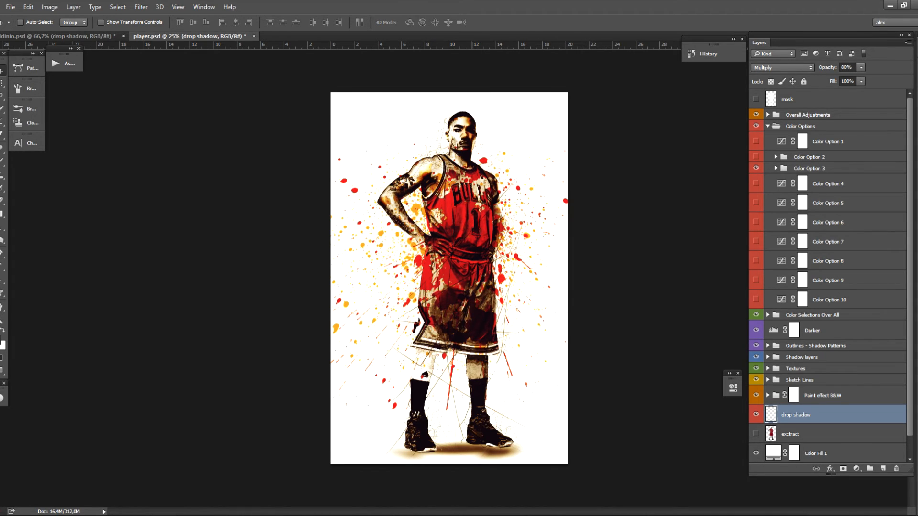
{"action": "left_click_drag", "start_coordinate": [477, 430], "coordinate": [468, 420]}
{"action": "left_click", "coordinate": [861, 67]}
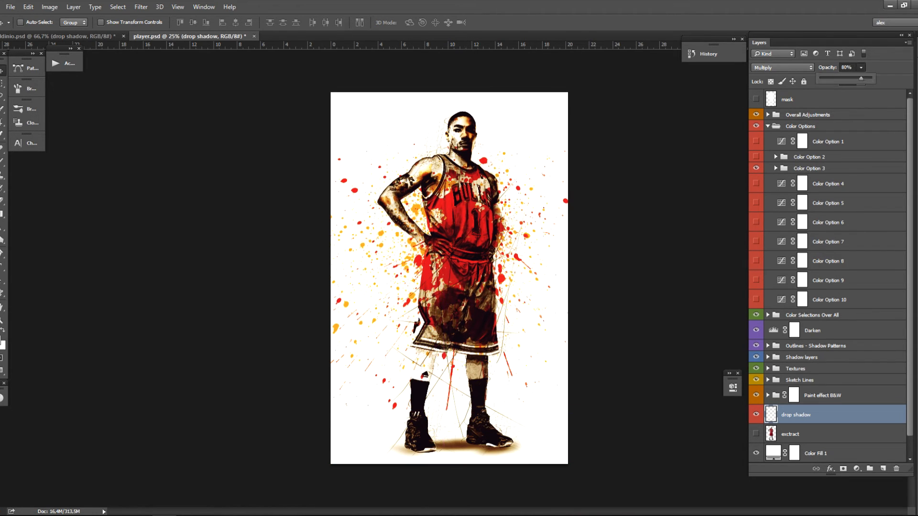
{"action": "left_click_drag", "start_coordinate": [861, 78], "coordinate": [840, 78]}
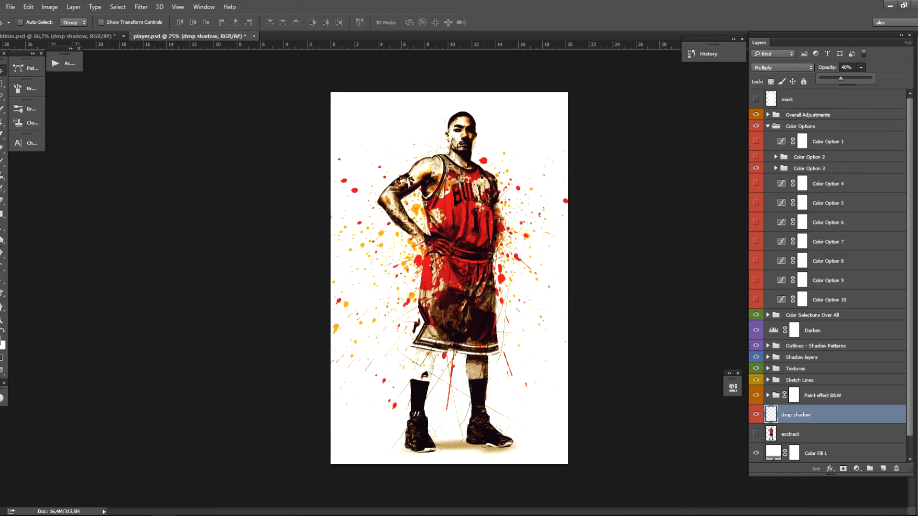
{"action": "key", "text": "Return"}
{"action": "left_click_drag", "start_coordinate": [458, 415], "coordinate": [467, 420]}
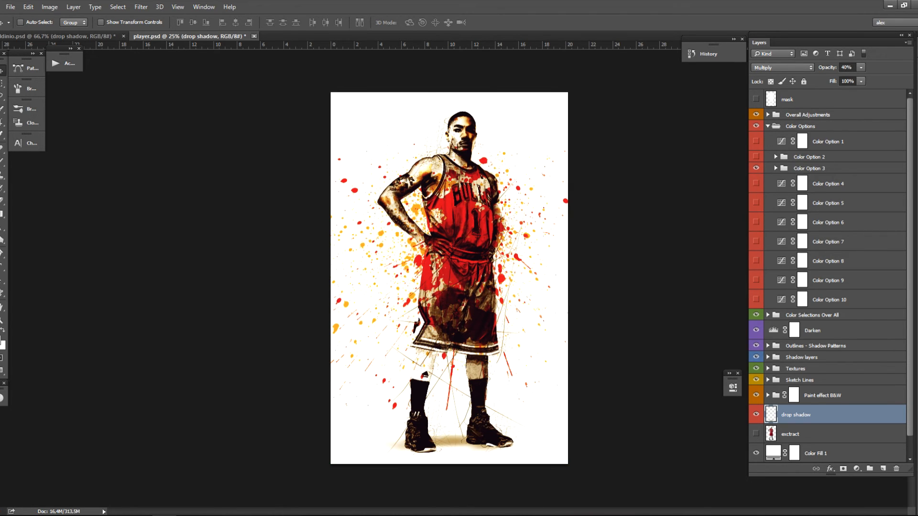
{"action": "left_click", "coordinate": [254, 36]}
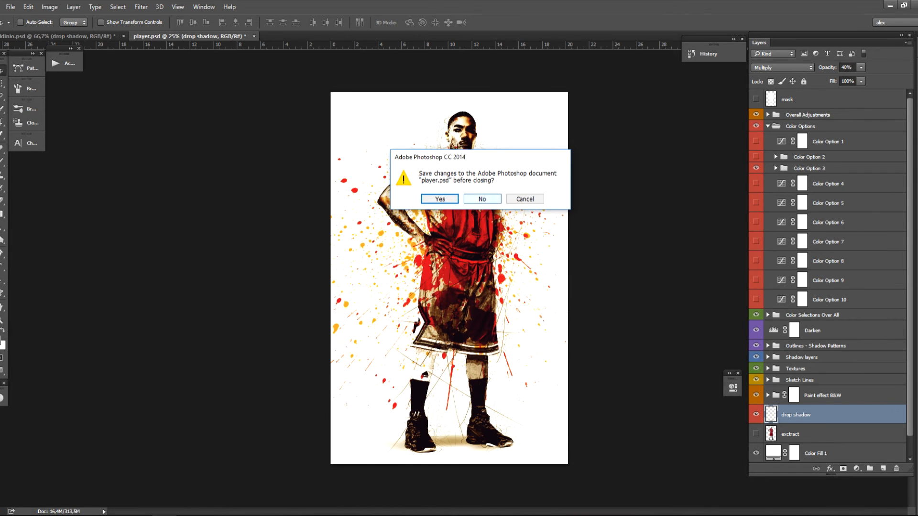
{"action": "key", "text": "n"}
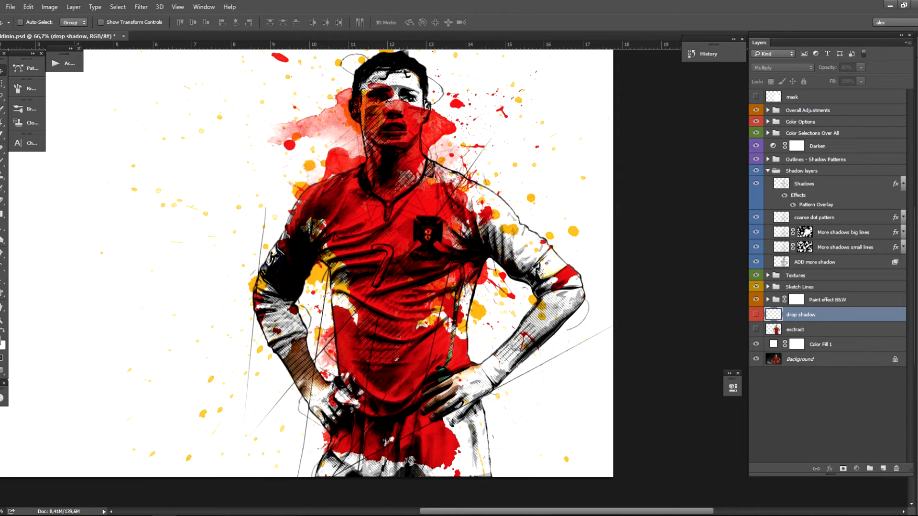
Step: Collapse the Shadow layers group, expand Color Selections Over All, and compare the artwork with and without each exctract copy layer
{"action": "left_click", "coordinate": [768, 171]}
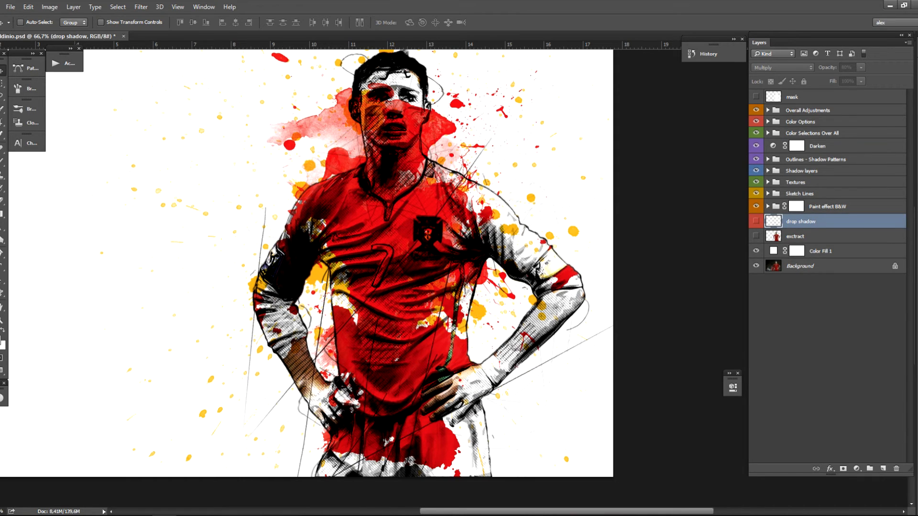
{"action": "left_click", "coordinate": [811, 133]}
{"action": "left_click", "coordinate": [768, 133]}
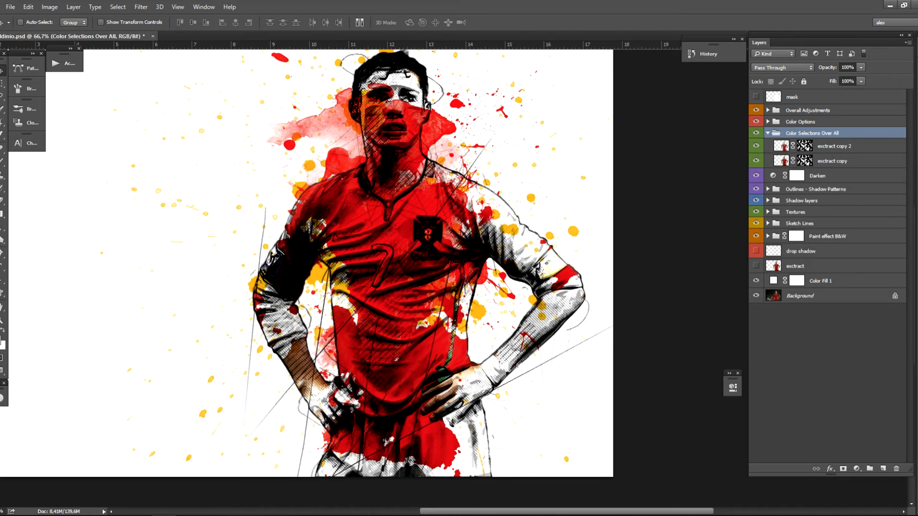
{"action": "left_click", "coordinate": [832, 161]}
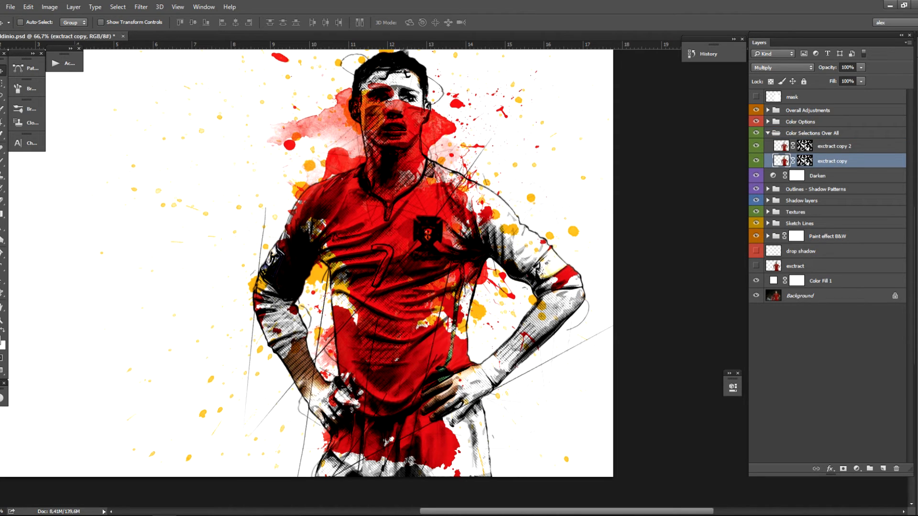
{"action": "left_click", "coordinate": [756, 145]}
{"action": "left_click", "coordinate": [756, 145]}
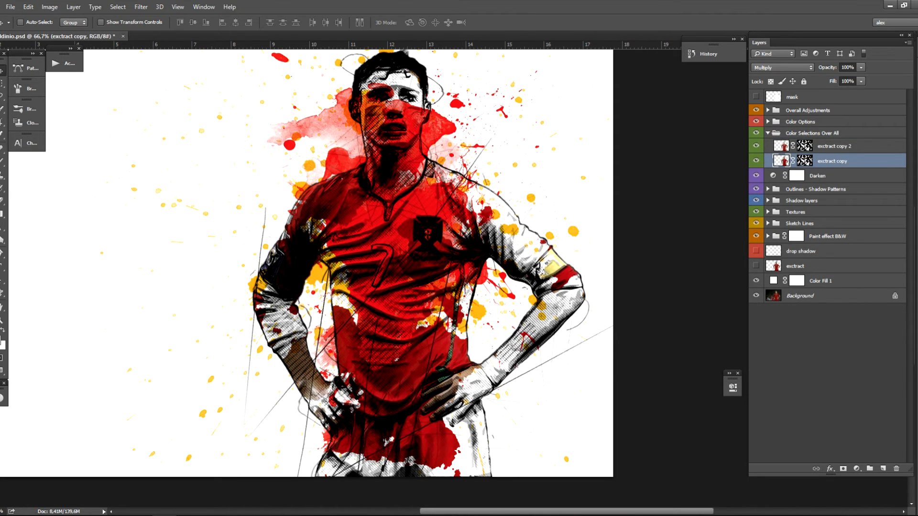
{"action": "left_click", "coordinate": [756, 160]}
{"action": "left_click", "coordinate": [756, 161]}
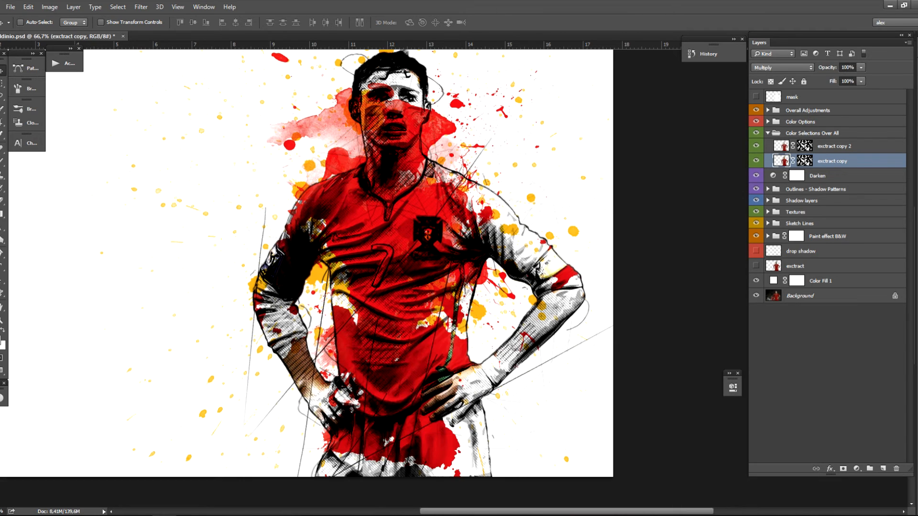
Step: Reveal colour on the player's left arm, face and shorts with a size-250 brush on the exctract copy mask, and copy that mask to exctract copy 2
{"action": "left_click", "coordinate": [805, 161]}
{"action": "key", "text": "e"}
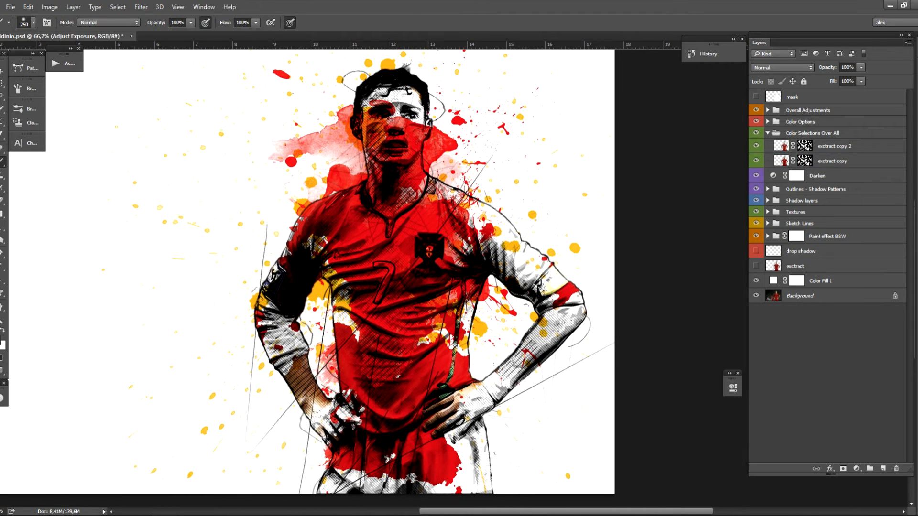
{"action": "left_click", "coordinate": [805, 160]}
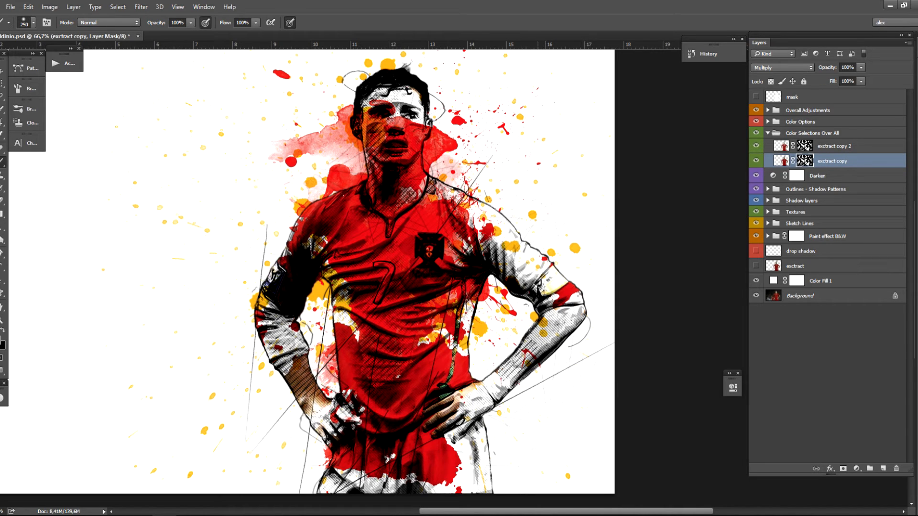
{"action": "mouse_move", "coordinate": [523, 267]}
{"action": "left_mouse_down"}
{"action": "mouse_move", "coordinate": [478, 226]}
{"action": "mouse_move", "coordinate": [553, 296]}
{"action": "mouse_move", "coordinate": [459, 459]}
{"action": "mouse_move", "coordinate": [504, 368]}
{"action": "left_mouse_up"}
{"action": "mouse_move", "coordinate": [459, 194]}
{"action": "left_mouse_down"}
{"action": "mouse_move", "coordinate": [416, 162]}
{"action": "mouse_move", "coordinate": [401, 95]}
{"action": "mouse_move", "coordinate": [387, 91]}
{"action": "mouse_move", "coordinate": [397, 98]}
{"action": "left_mouse_up"}
{"action": "mouse_move", "coordinate": [483, 447]}
{"action": "left_mouse_down"}
{"action": "mouse_move", "coordinate": [473, 492]}
{"action": "mouse_move", "coordinate": [457, 432]}
{"action": "left_mouse_up"}
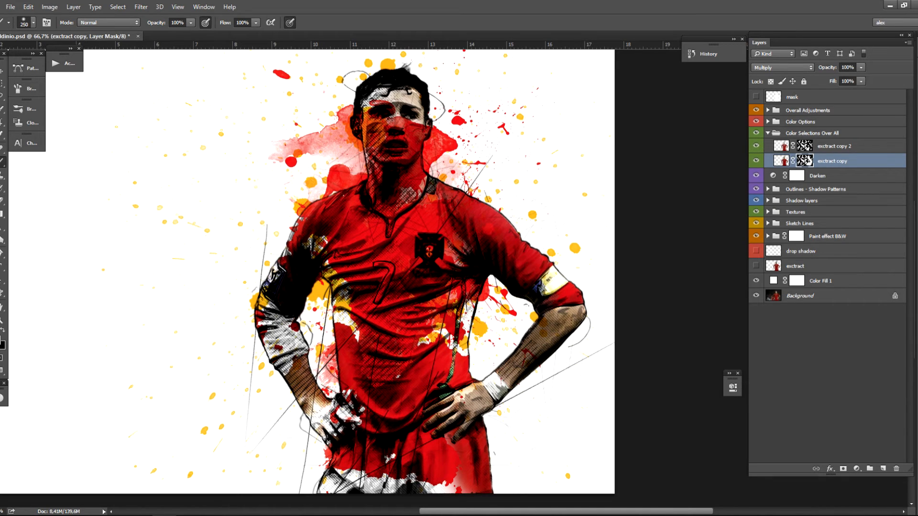
{"action": "left_click_drag", "start_coordinate": [804, 146], "coordinate": [804, 160]}
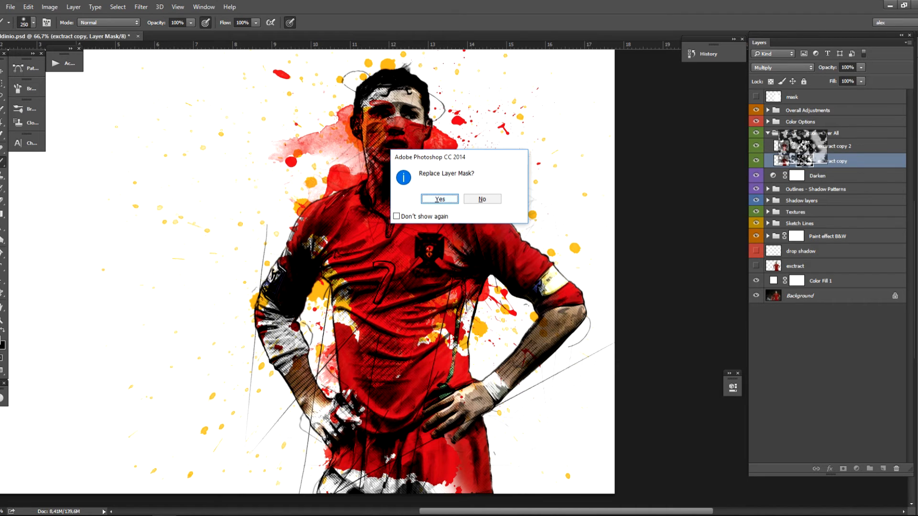
{"action": "key", "text": "Return"}
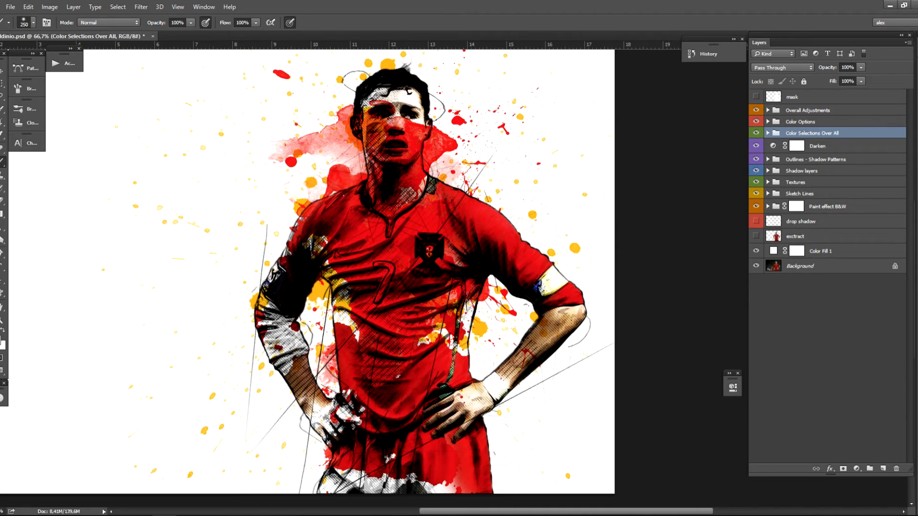
Step: Expand the Color Options group, preview Color Options 1, 2 and 4, and turn on Color Option 3
{"action": "left_click", "coordinate": [768, 122]}
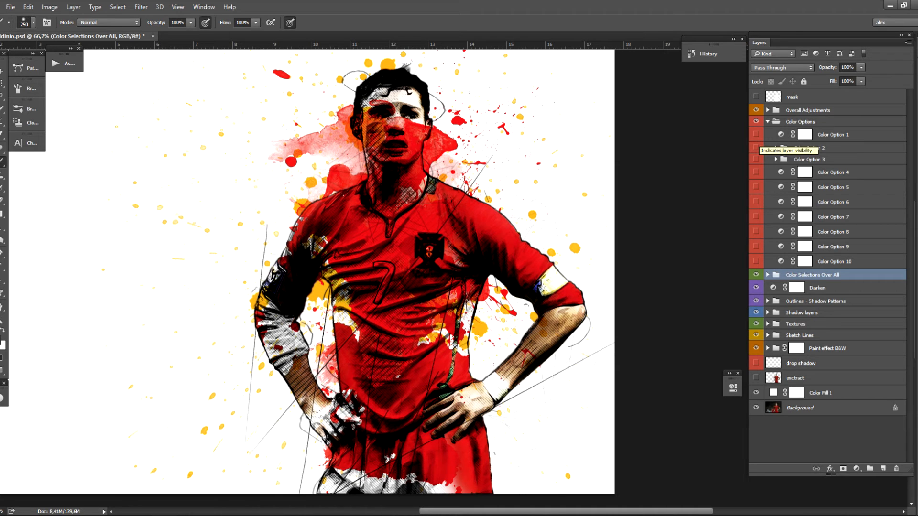
{"action": "left_click", "coordinate": [755, 135]}
{"action": "left_click", "coordinate": [756, 134]}
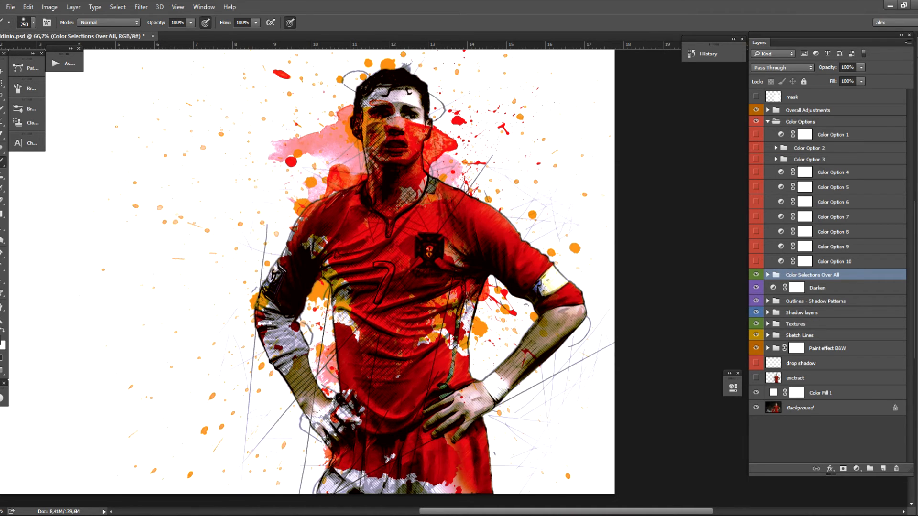
{"action": "left_click", "coordinate": [756, 148]}
{"action": "left_click", "coordinate": [756, 148]}
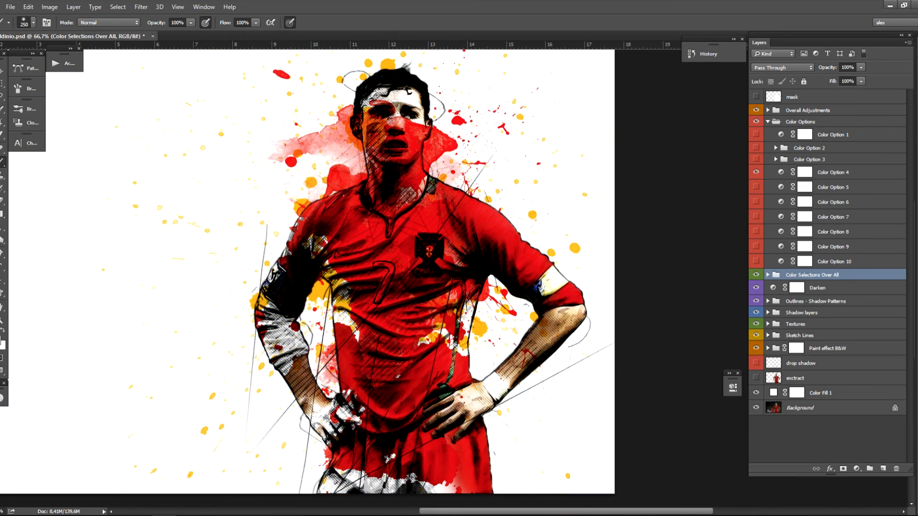
{"action": "left_click", "coordinate": [756, 172]}
{"action": "left_click", "coordinate": [756, 172]}
{"action": "left_click", "coordinate": [755, 159]}
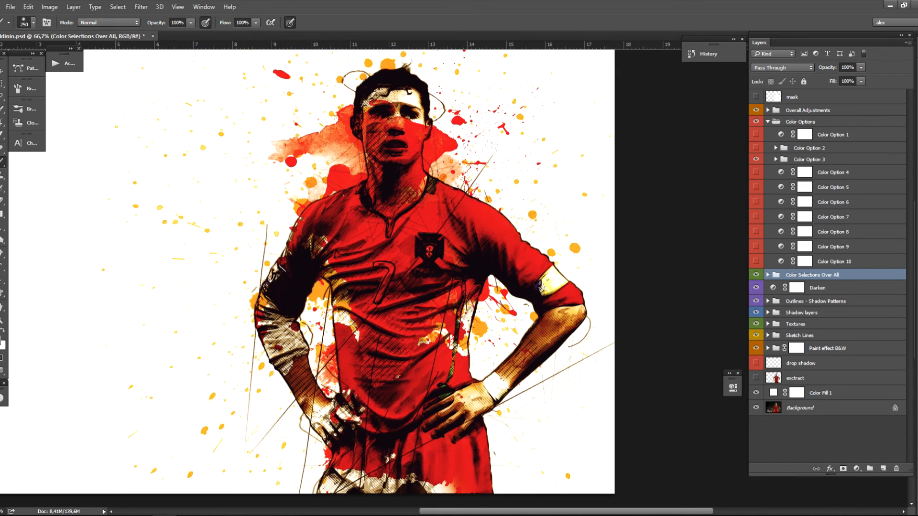
Step: Preview Color Options 5, 6 and 7 in place of Color Option 3, restore Color Option 3, and collapse the Color Options group
{"action": "left_click", "coordinate": [756, 159]}
{"action": "left_click", "coordinate": [755, 187]}
{"action": "left_click", "coordinate": [756, 187]}
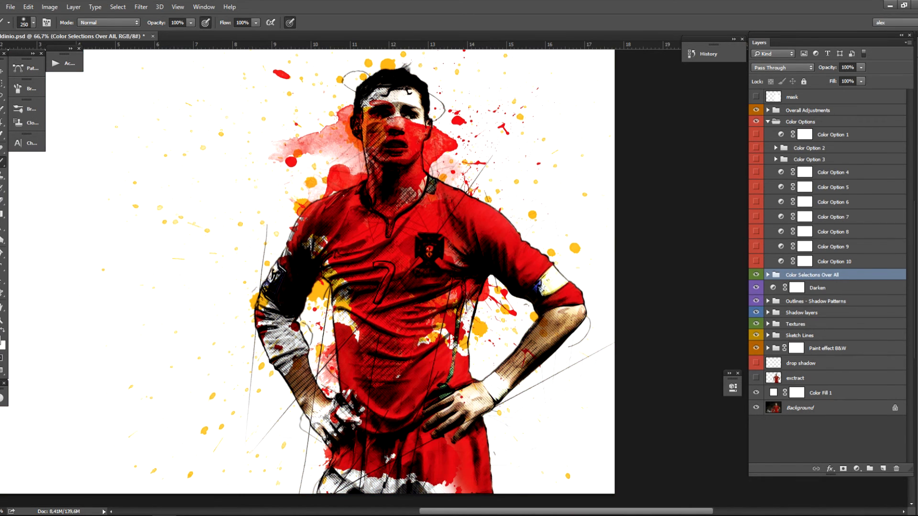
{"action": "left_click", "coordinate": [756, 202]}
{"action": "left_click", "coordinate": [755, 201]}
{"action": "left_click", "coordinate": [755, 216]}
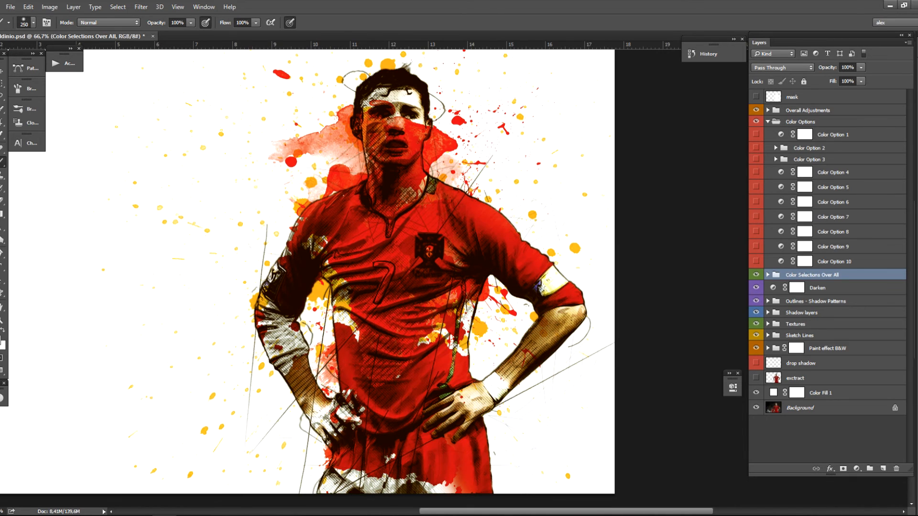
{"action": "left_click", "coordinate": [756, 216]}
{"action": "left_click", "coordinate": [755, 217]}
{"action": "left_click", "coordinate": [755, 217]}
{"action": "left_click", "coordinate": [756, 159]}
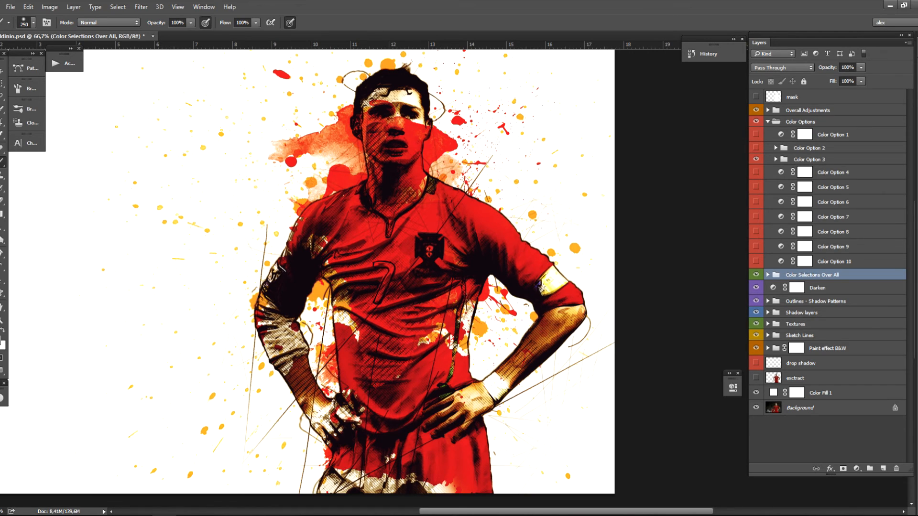
{"action": "left_click", "coordinate": [767, 122]}
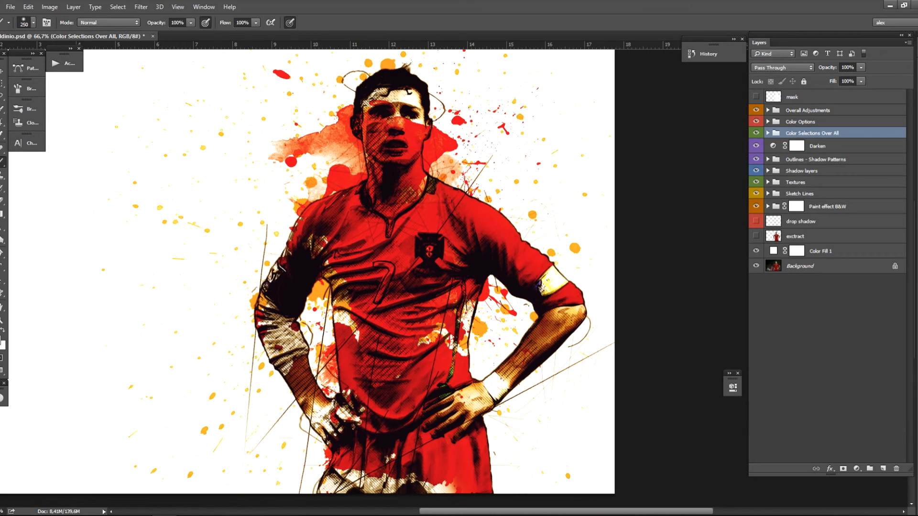
Step: Expand the Textures group and enlarge the texture 2 splatter layer with Free Transform, extending its upper right corner outward
{"action": "left_click", "coordinate": [768, 182]}
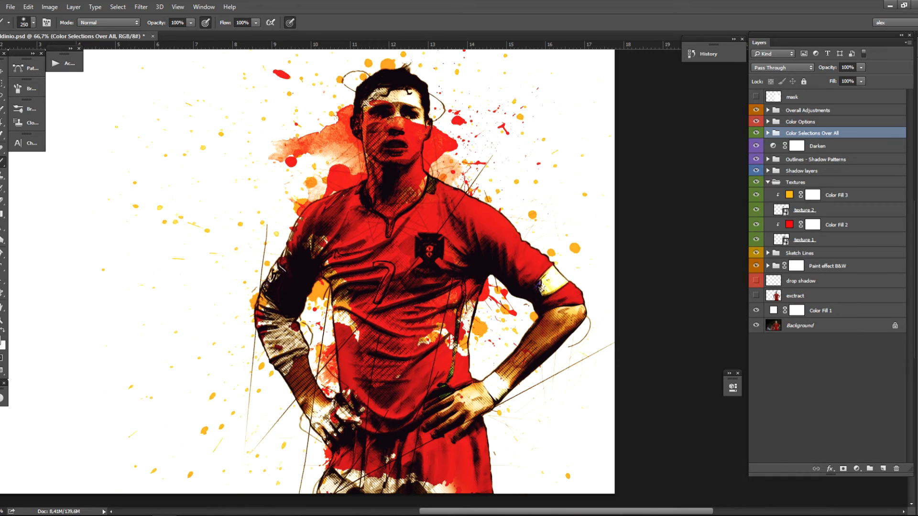
{"action": "left_click", "coordinate": [804, 211]}
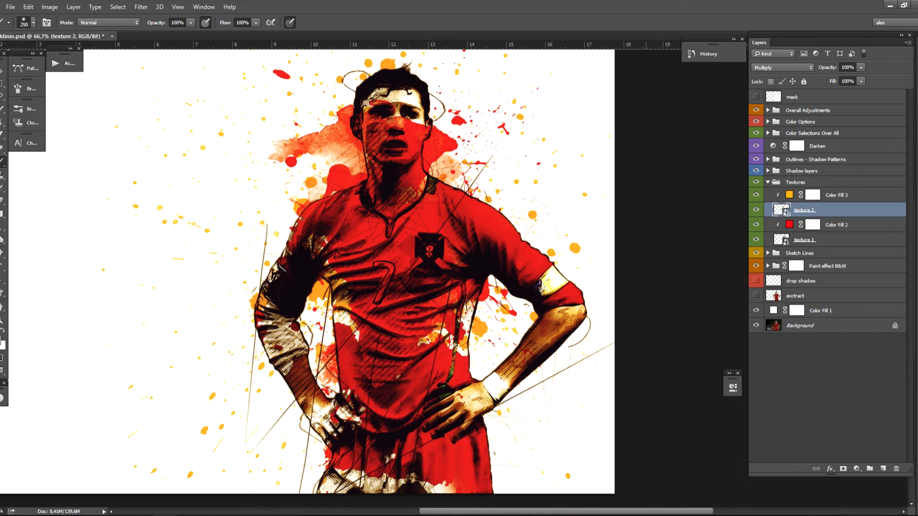
{"action": "key", "text": "ctrl+t"}
{"action": "key", "text": "ctrl+minus"}
{"action": "key", "text": "ctrl+minus"}
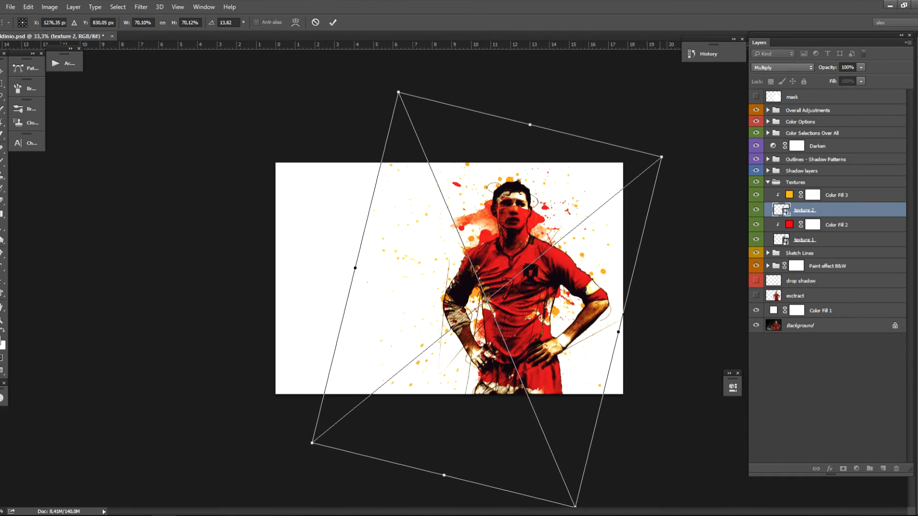
{"action": "left_click_drag", "start_coordinate": [662, 157], "coordinate": [693, 131]}
{"action": "key", "text": "Return"}
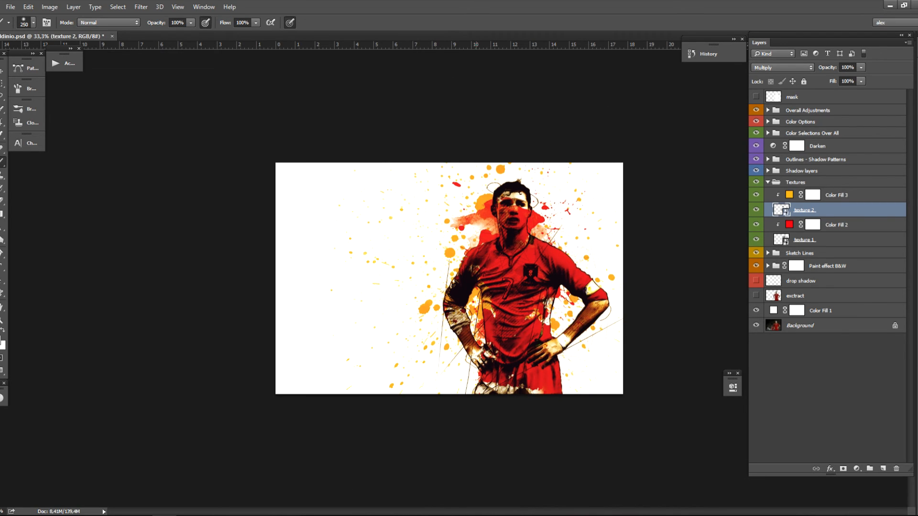
{"action": "key", "text": "ctrl+plus"}
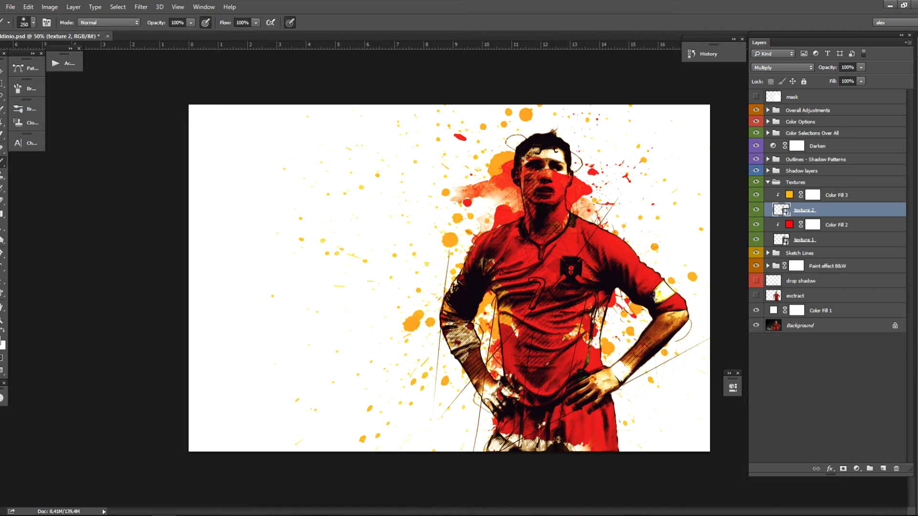
Step: Erase colour from the player's right arm and shoulder on the exctract copy mask with a size-200 eraser, and copy the mask to exctract copy 2
{"action": "left_click", "coordinate": [756, 266]}
{"action": "left_click", "coordinate": [757, 266]}
{"action": "left_click", "coordinate": [768, 133]}
{"action": "left_click", "coordinate": [805, 161]}
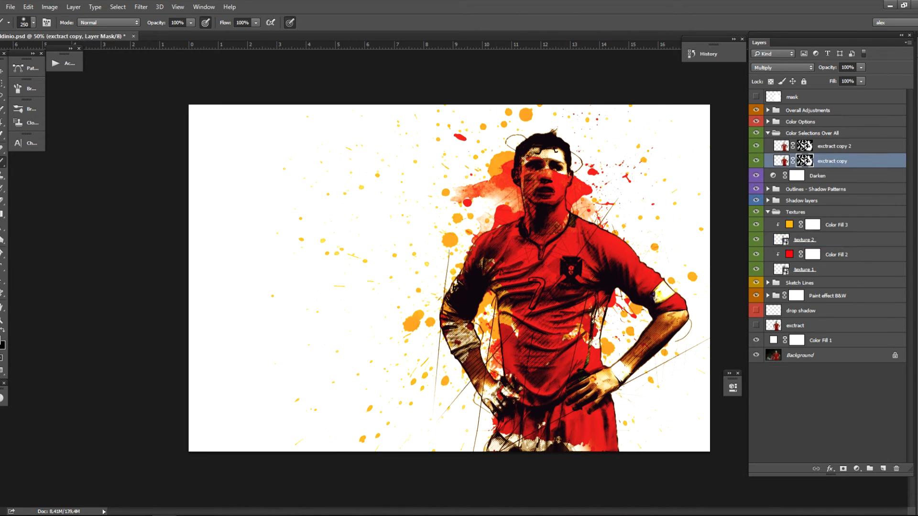
{"action": "key", "text": "e"}
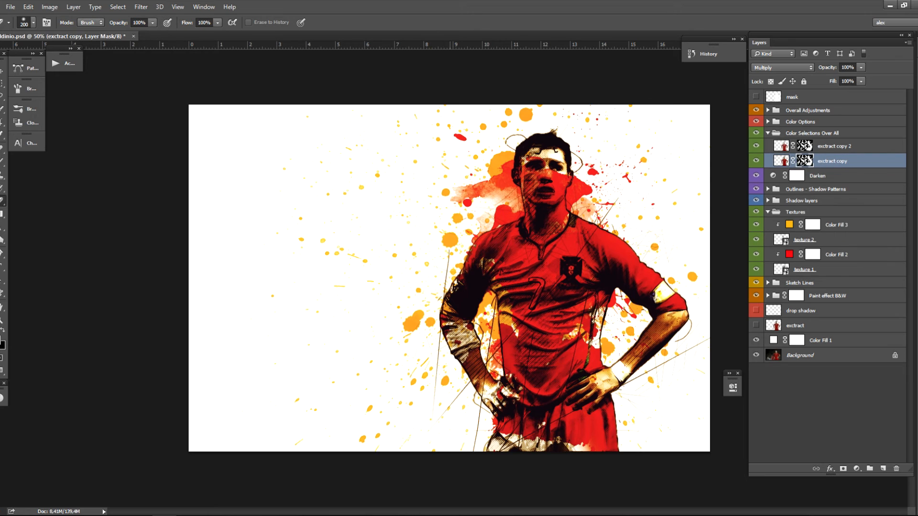
{"action": "mouse_move", "coordinate": [452, 342]}
{"action": "left_mouse_down"}
{"action": "mouse_move", "coordinate": [490, 404]}
{"action": "mouse_move", "coordinate": [438, 316]}
{"action": "mouse_move", "coordinate": [474, 254]}
{"action": "mouse_move", "coordinate": [499, 230]}
{"action": "mouse_move", "coordinate": [499, 239]}
{"action": "left_mouse_up"}
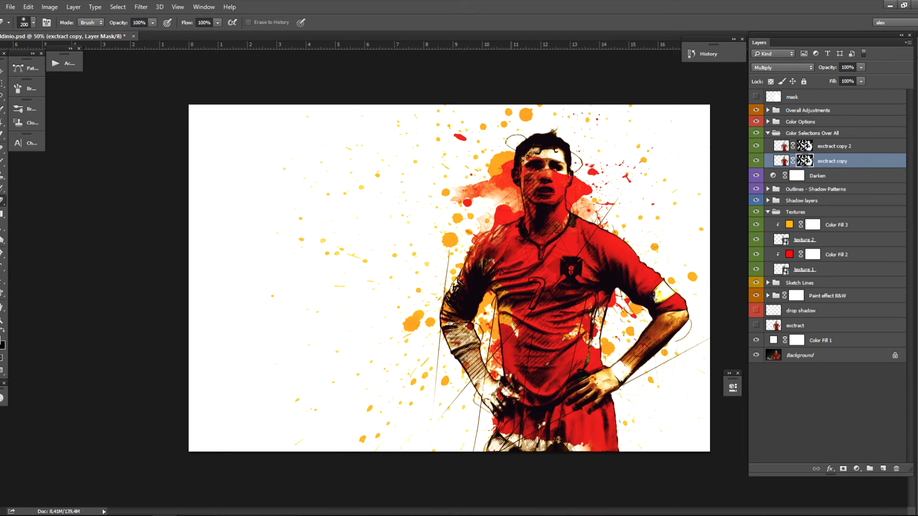
{"action": "left_click", "coordinate": [466, 327]}
{"action": "left_click_drag", "start_coordinate": [805, 160], "coordinate": [806, 146]}
{"action": "left_click", "coordinate": [443, 198]}
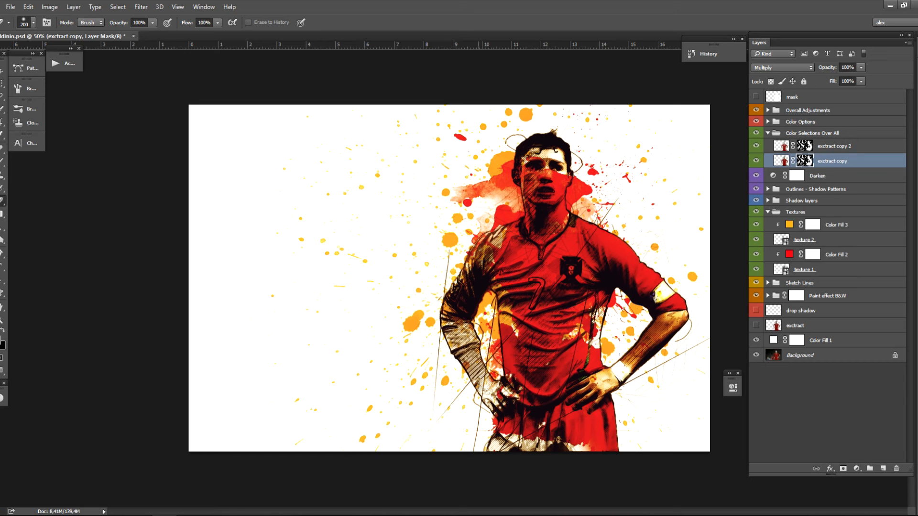
{"action": "left_click", "coordinate": [503, 423]}
{"action": "scroll", "coordinate": [478, 290], "scroll_direction": "up", "scroll_amount": 2}
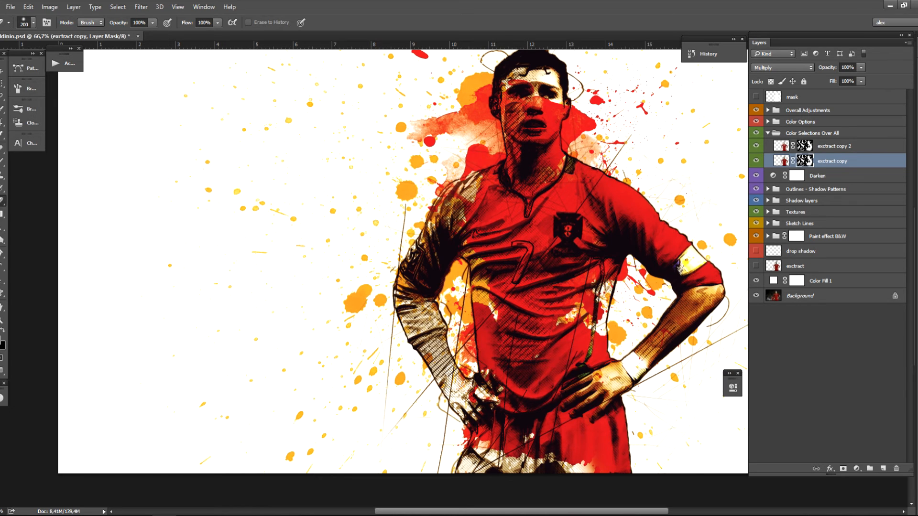
Step: Expand the Outlines - Shadow Patterns group and add a Color Overlay effect to the More Outlines Details layer
{"action": "left_click", "coordinate": [816, 189]}
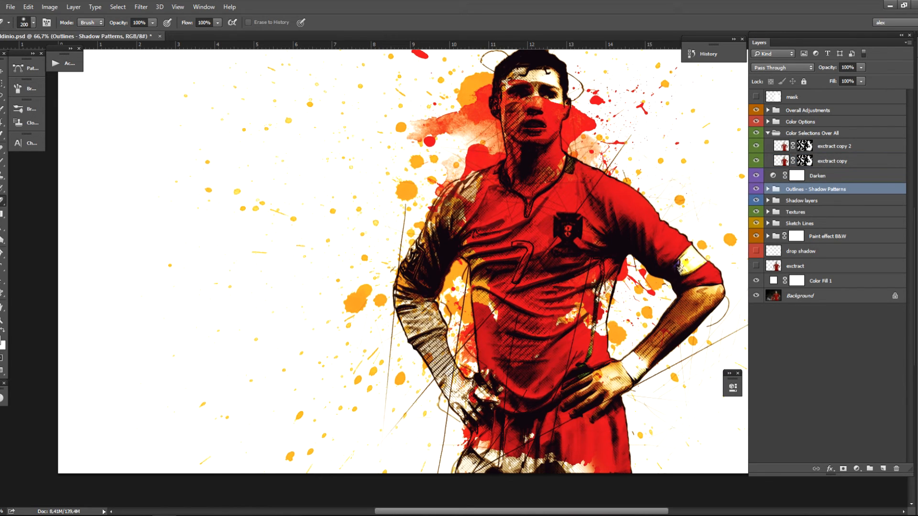
{"action": "left_click", "coordinate": [767, 189]}
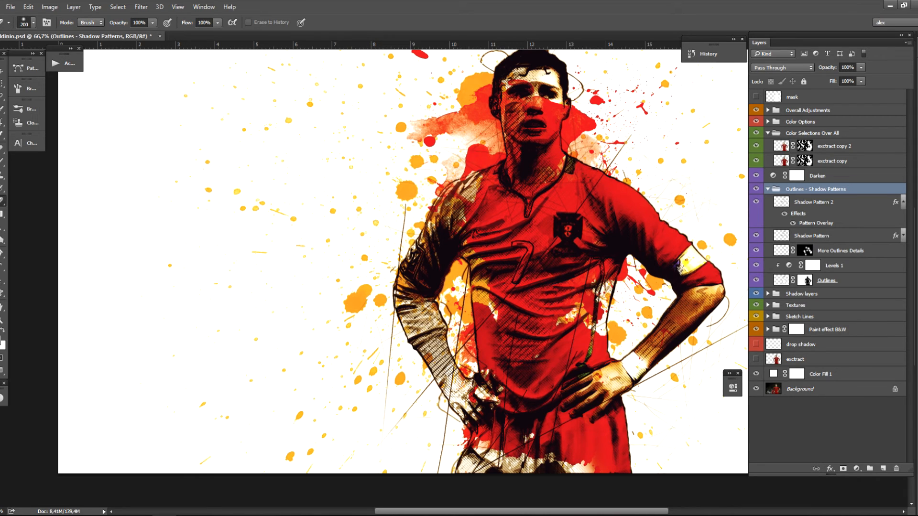
{"action": "left_click", "coordinate": [840, 251]}
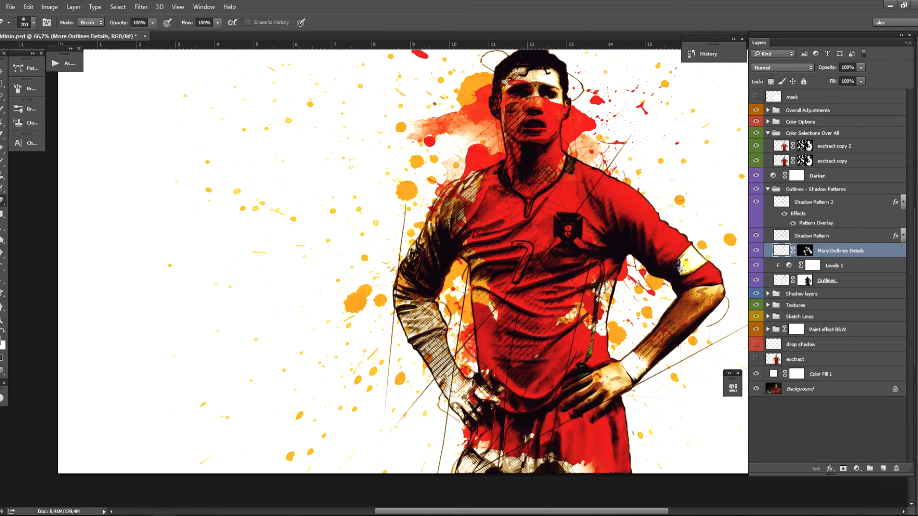
{"action": "double_click", "coordinate": [881, 250]}
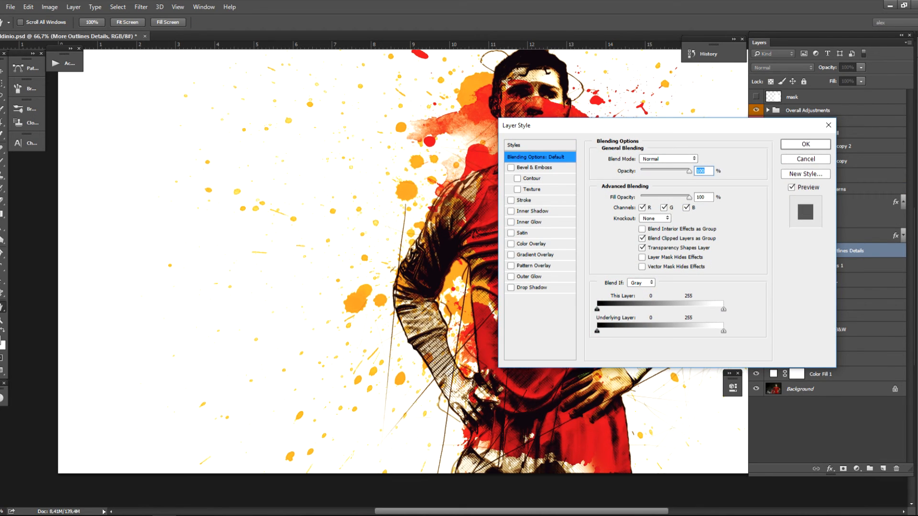
{"action": "left_click_drag", "start_coordinate": [574, 125], "coordinate": [159, 110]}
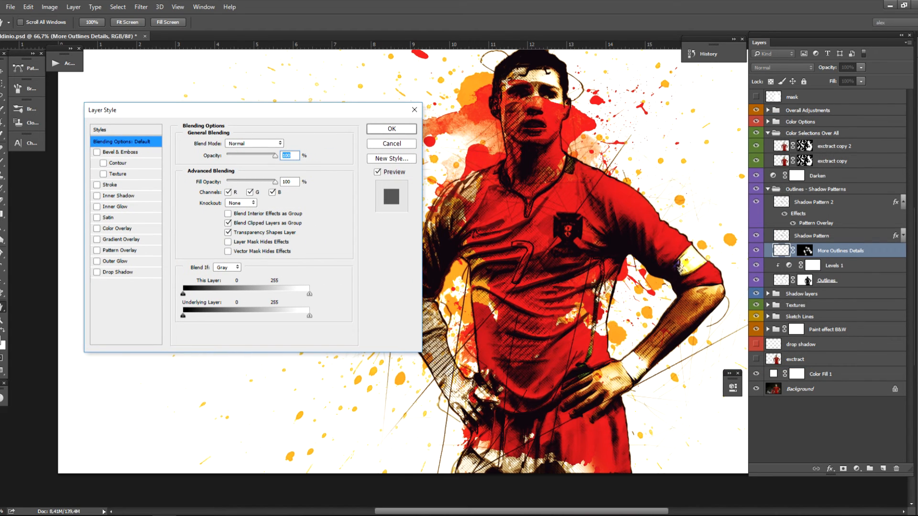
{"action": "left_click", "coordinate": [97, 229]}
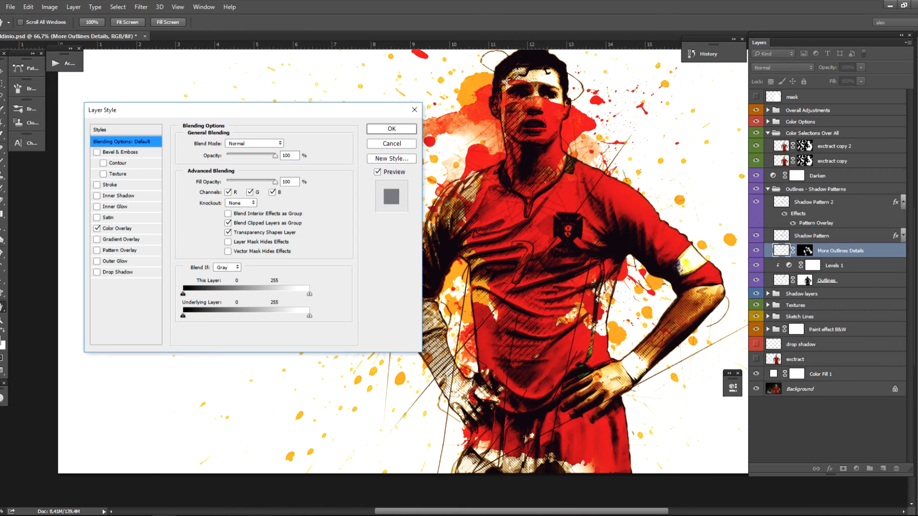
{"action": "left_click", "coordinate": [117, 228]}
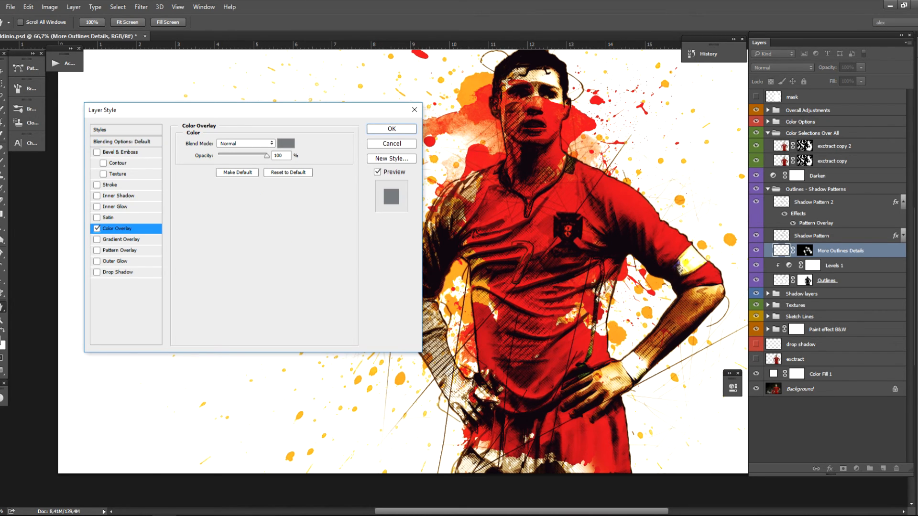
Step: Set the overlay colour of More Outlines Details to white (ffffff) and apply the layer style
{"action": "left_click", "coordinate": [286, 143]}
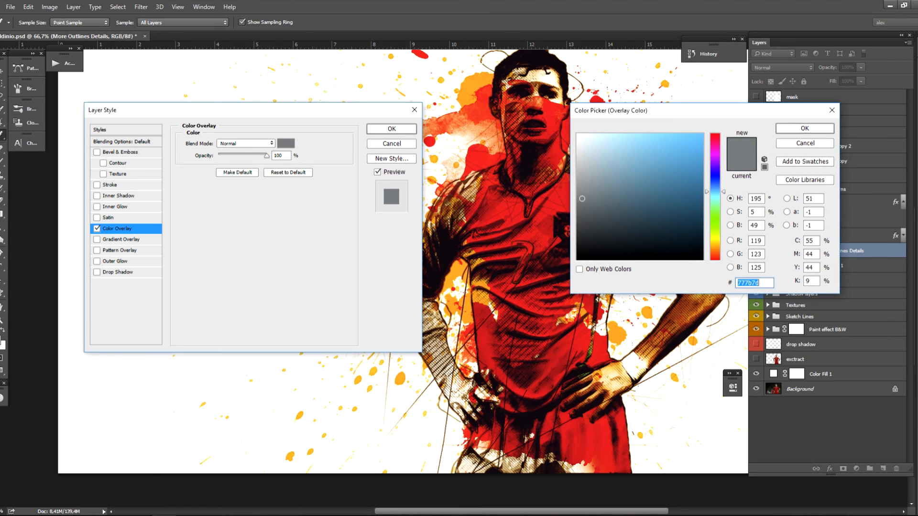
{"action": "left_click", "coordinate": [580, 134]}
{"action": "left_click_drag", "start_coordinate": [659, 110], "coordinate": [207, 223]}
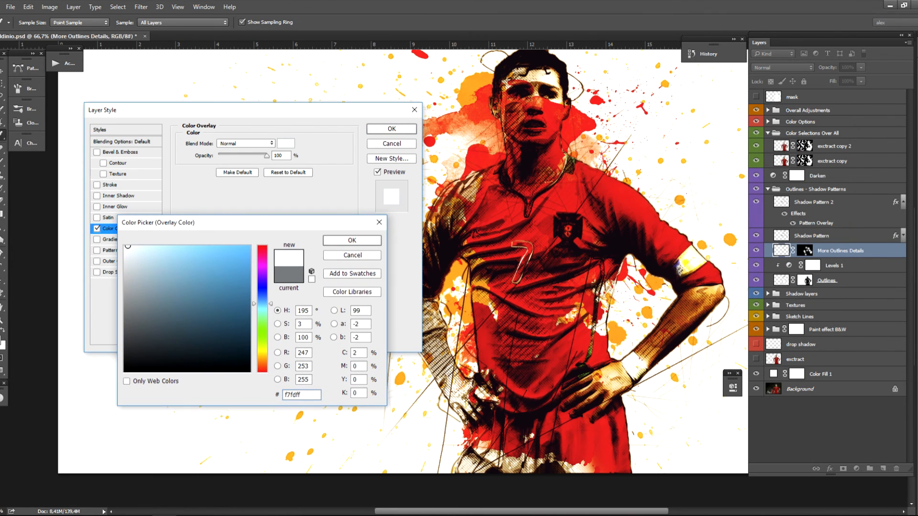
{"action": "double_click", "coordinate": [285, 395]}
{"action": "type", "text": "ffffff"}
{"action": "key", "text": "Return"}
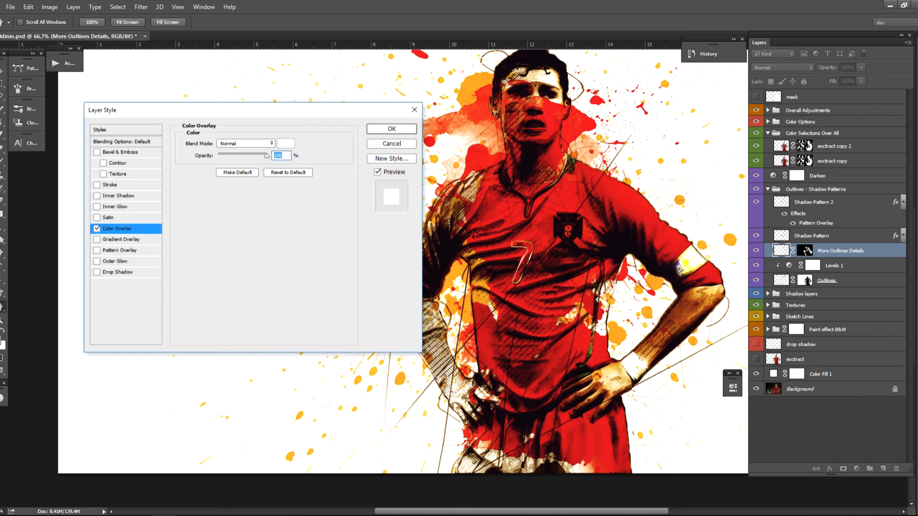
{"action": "key", "text": "Return"}
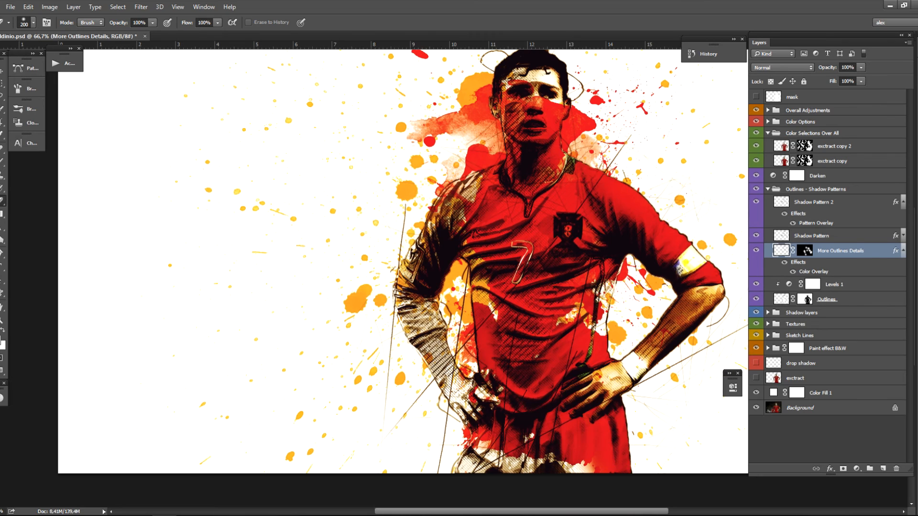
Step: Lower the fill of the More Outlines Details layer to 0%
{"action": "left_click", "coordinate": [861, 81]}
{"action": "left_click_drag", "start_coordinate": [862, 93], "coordinate": [810, 93]}
{"action": "key", "text": "Return"}
Step: Reveal white outlines on the left arm, crest, collar and face through the More Outlines Details mask, reducing the eraser from size 300 to 100
{"action": "left_click", "coordinate": [805, 250]}
{"action": "key", "text": "x"}
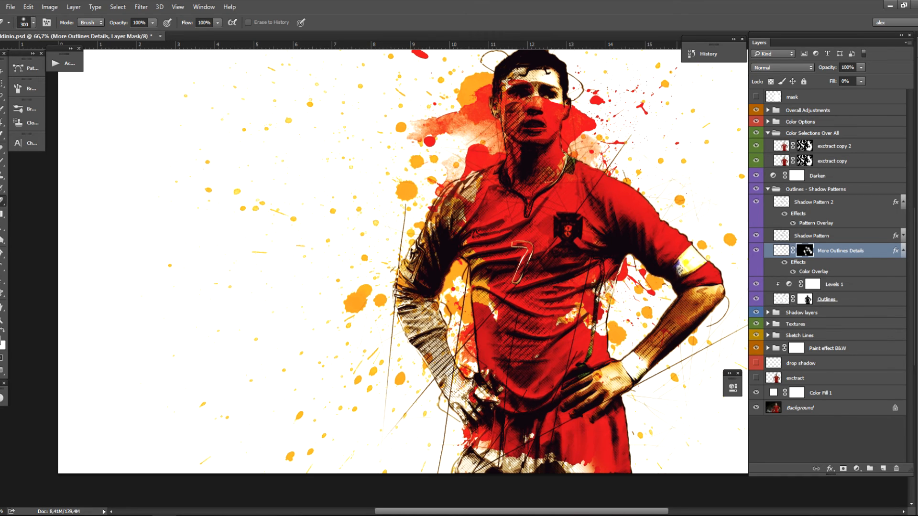
{"action": "left_click", "coordinate": [688, 265]}
{"action": "left_click", "coordinate": [667, 310]}
{"action": "left_click", "coordinate": [643, 330]}
{"action": "left_click", "coordinate": [636, 361]}
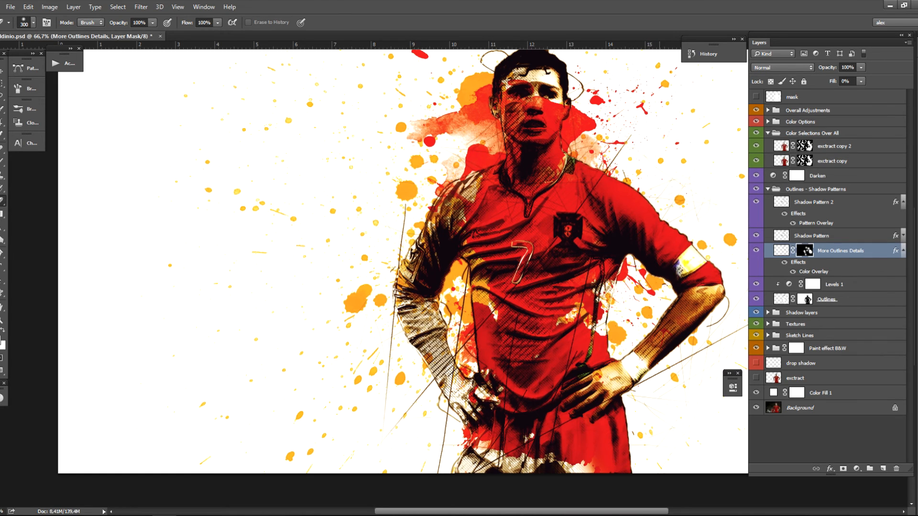
{"action": "left_click_drag", "start_coordinate": [580, 244], "coordinate": [556, 234]}
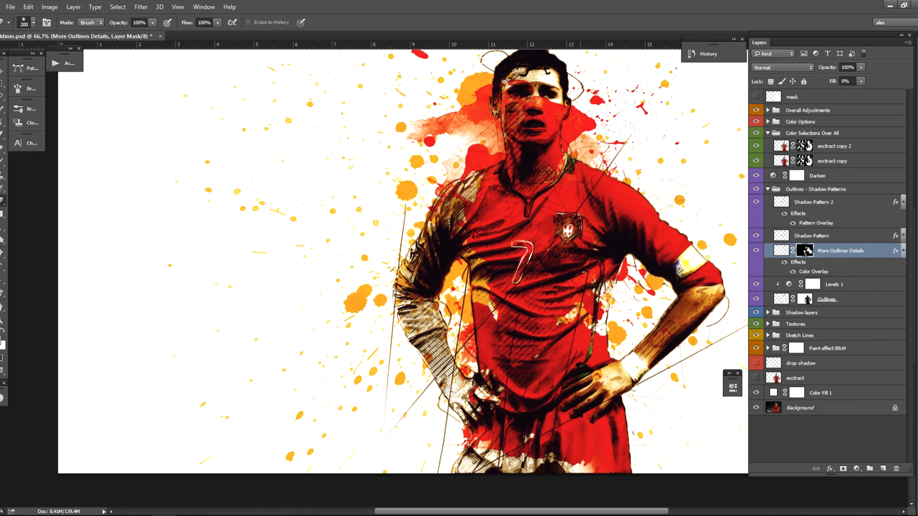
{"action": "mouse_move", "coordinate": [563, 171]}
{"action": "left_mouse_down"}
{"action": "mouse_move", "coordinate": [550, 186]}
{"action": "mouse_move", "coordinate": [508, 183]}
{"action": "mouse_move", "coordinate": [497, 165]}
{"action": "left_mouse_up"}
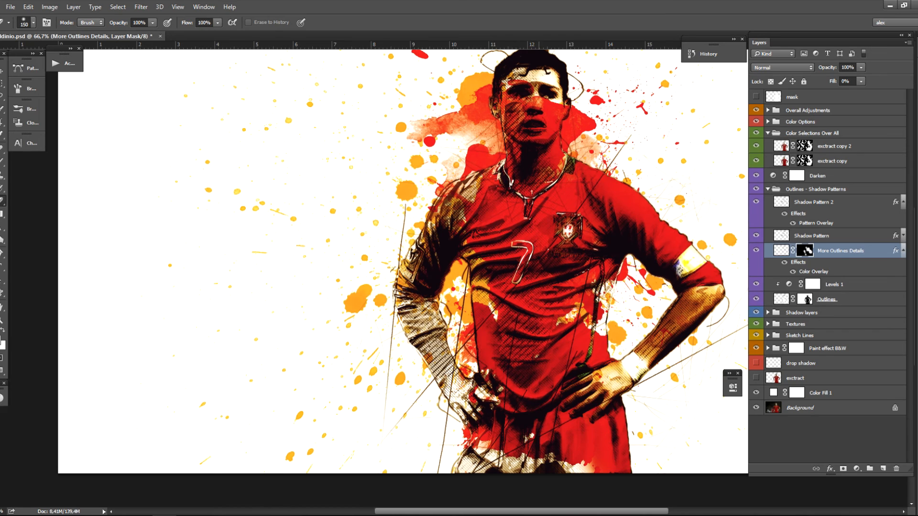
{"action": "left_click_drag", "start_coordinate": [538, 131], "coordinate": [506, 70]}
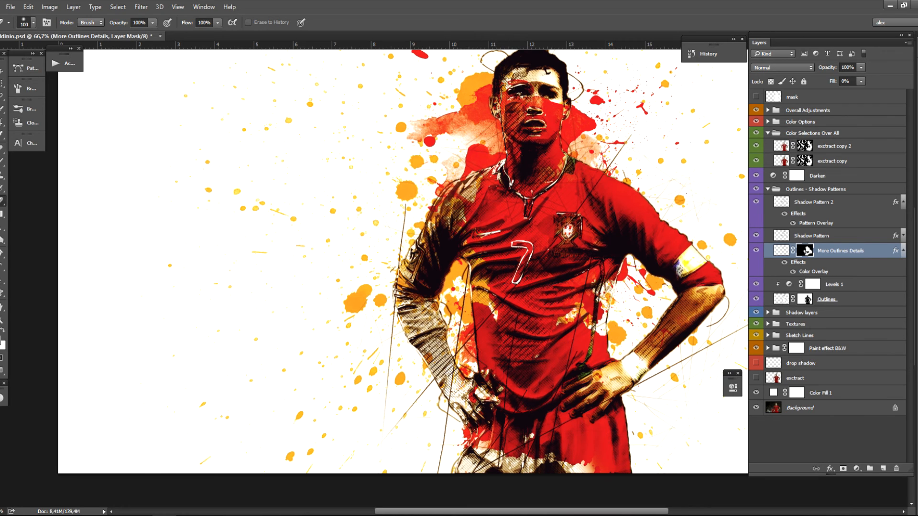
Step: Change the Color Fill 1 background colour to e7dbdb and compare the artwork with and without the Textures group
{"action": "double_click", "coordinate": [773, 392]}
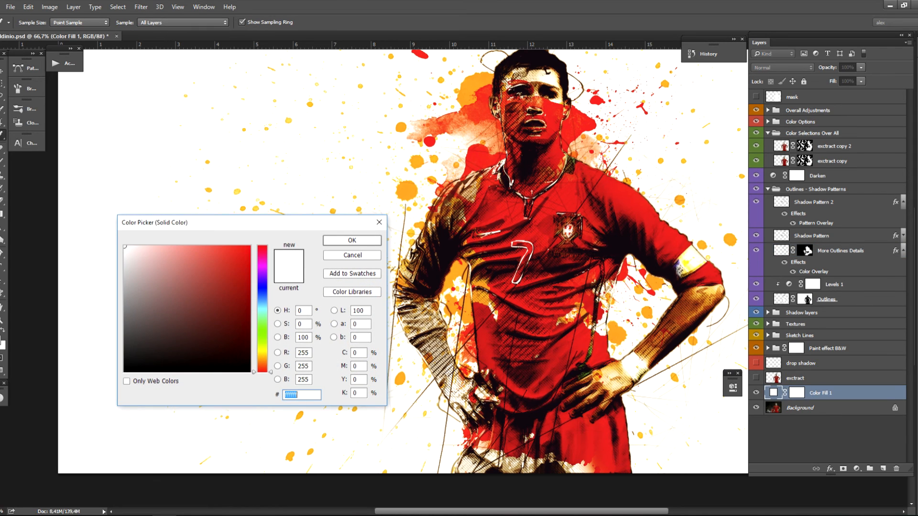
{"action": "mouse_move", "coordinate": [187, 276]}
{"action": "left_mouse_down"}
{"action": "mouse_move", "coordinate": [130, 271]}
{"action": "mouse_move", "coordinate": [130, 258]}
{"action": "left_mouse_up"}
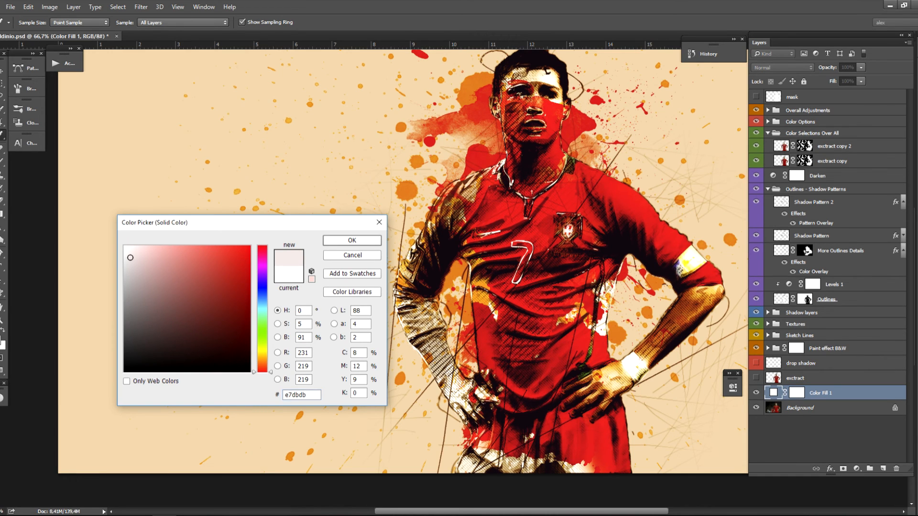
{"action": "key", "text": "Return"}
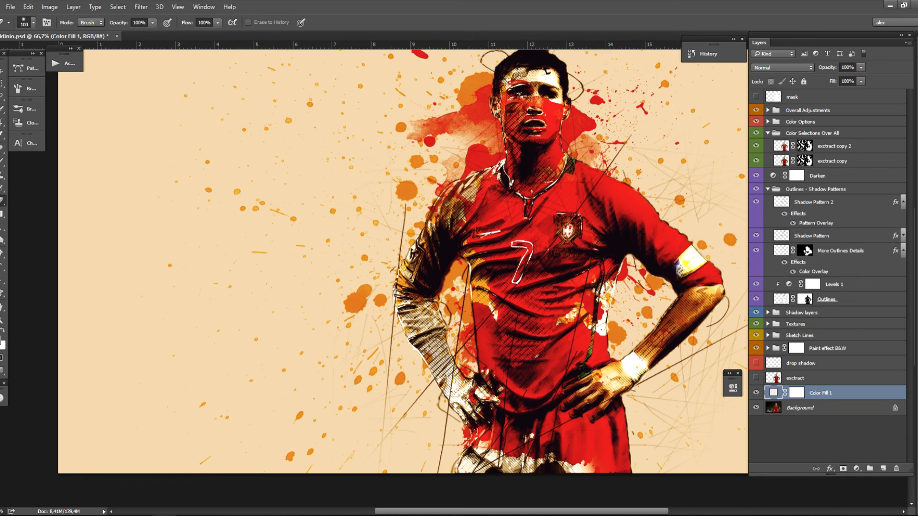
{"action": "left_click", "coordinate": [755, 323]}
{"action": "left_click", "coordinate": [756, 324]}
{"action": "left_click_drag", "start_coordinate": [625, 258], "coordinate": [584, 282]}
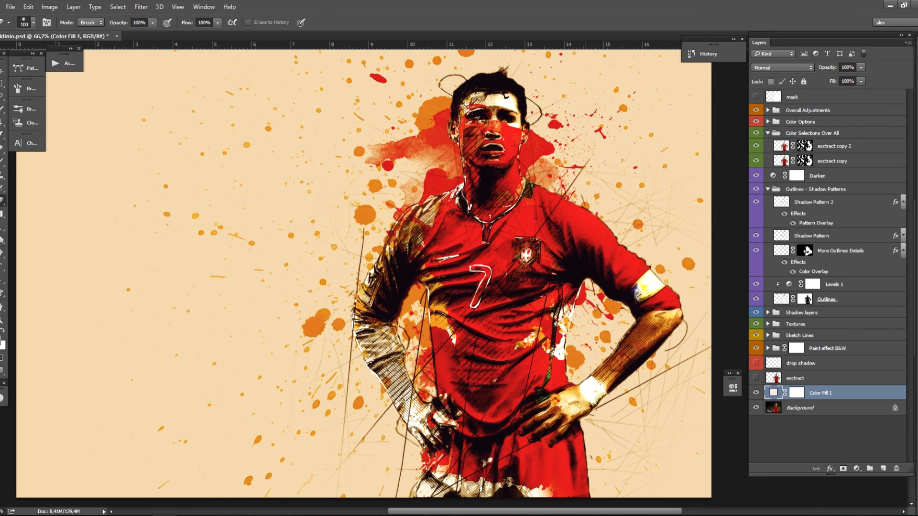
{"action": "left_click_drag", "start_coordinate": [627, 258], "coordinate": [608, 285]}
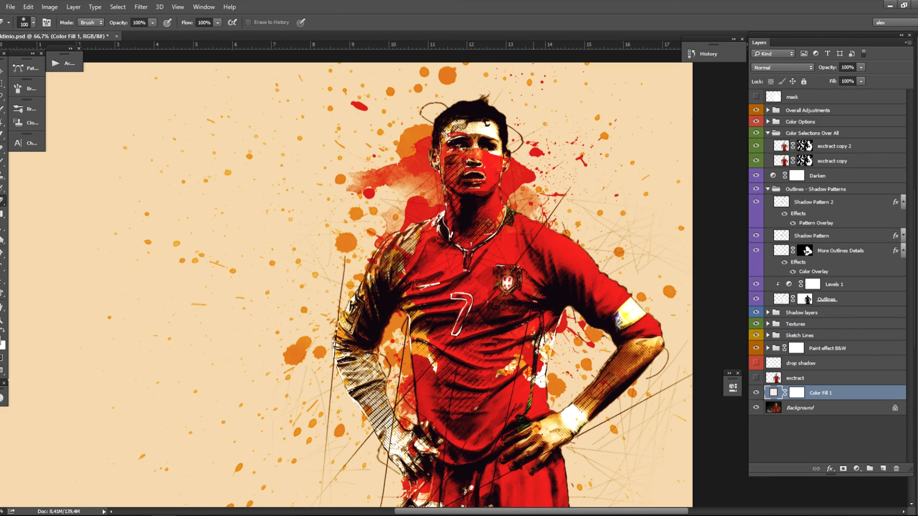
Step: Rotate the texture 1 splatter layer counterclockwise around the player and apply the transformation
{"action": "left_click", "coordinate": [768, 324]}
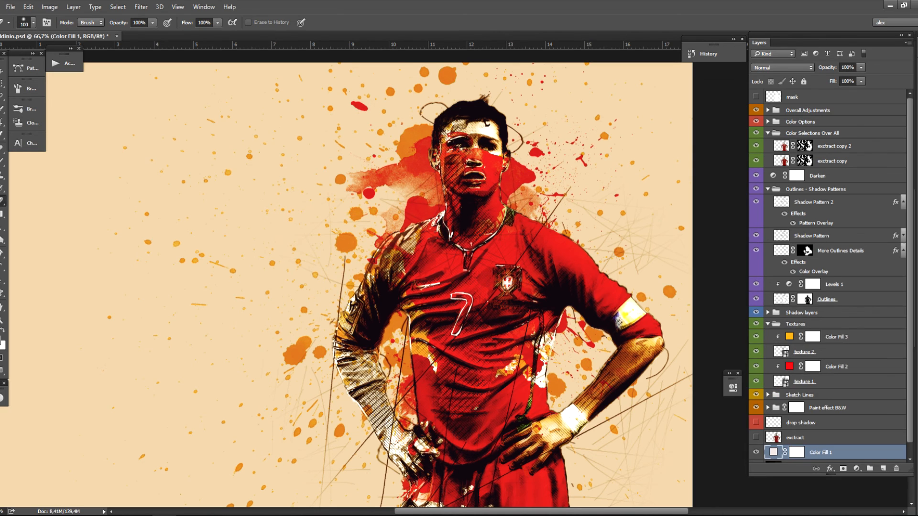
{"action": "left_click", "coordinate": [805, 382]}
{"action": "key", "text": "ctrl+t"}
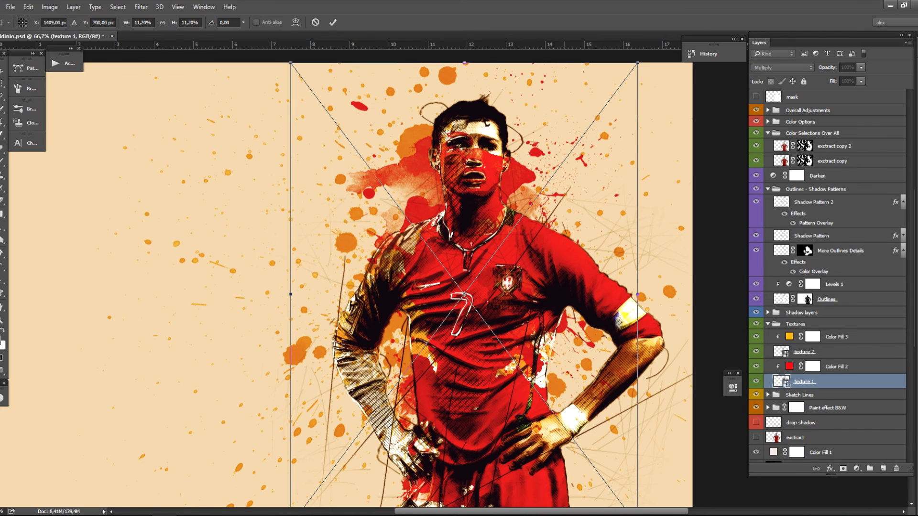
{"action": "left_click_drag", "start_coordinate": [705, 197], "coordinate": [665, 124]}
{"action": "key", "text": "Return"}
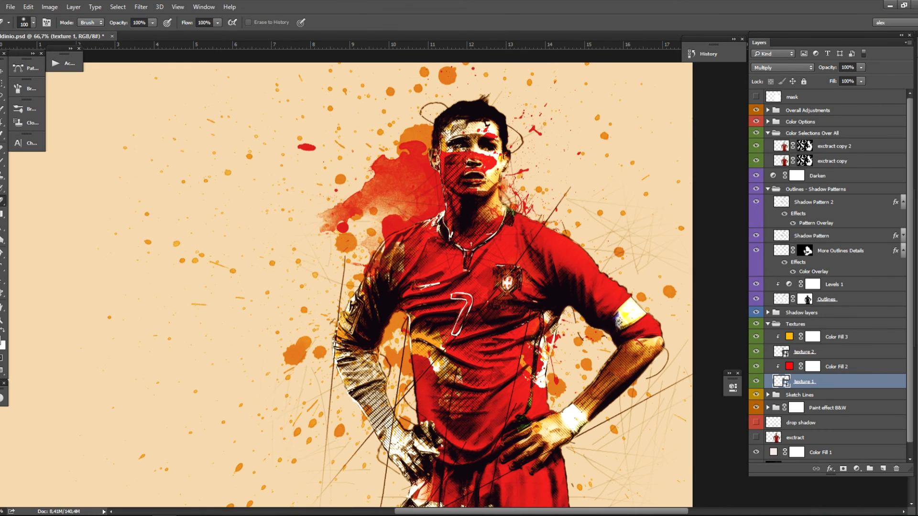
Step: Open the Shadow layers group and compare the artwork with and without the More shadows big lines layer
{"action": "left_click", "coordinate": [768, 313]}
{"action": "scroll", "coordinate": [827, 276], "scroll_direction": "down", "scroll_amount": 1}
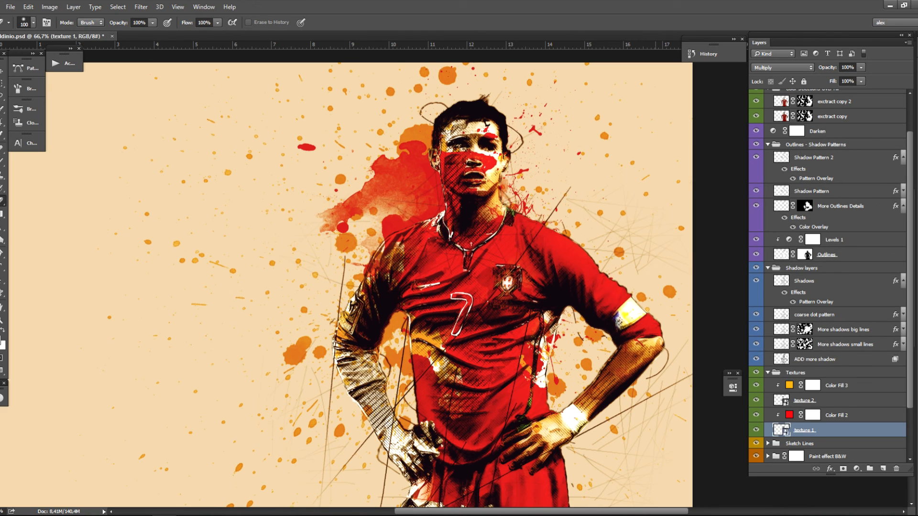
{"action": "left_click", "coordinate": [756, 330]}
{"action": "left_click", "coordinate": [756, 329]}
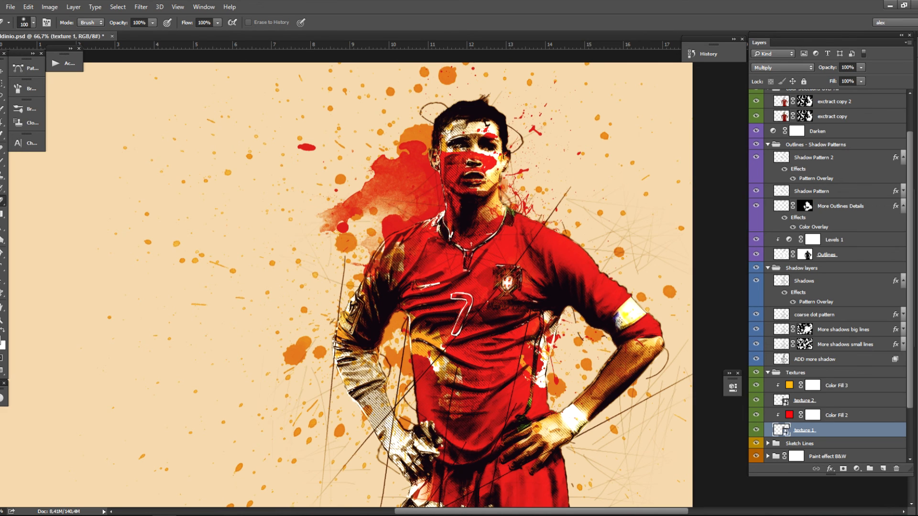
Step: Hide the big shadow lines on the left forearm and neck through the More shadows big lines mask, using eraser sizes 175 and 125
{"action": "left_click", "coordinate": [805, 330]}
{"action": "key", "text": "ctrl+plus"}
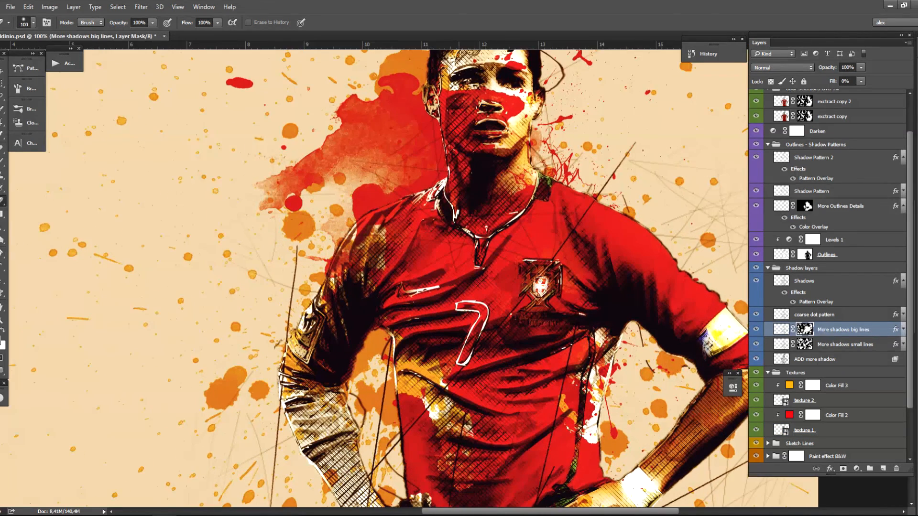
{"action": "left_click_drag", "start_coordinate": [430, 334], "coordinate": [521, 198]}
{"action": "key", "text": "bracketright"}
{"action": "key", "text": "x"}
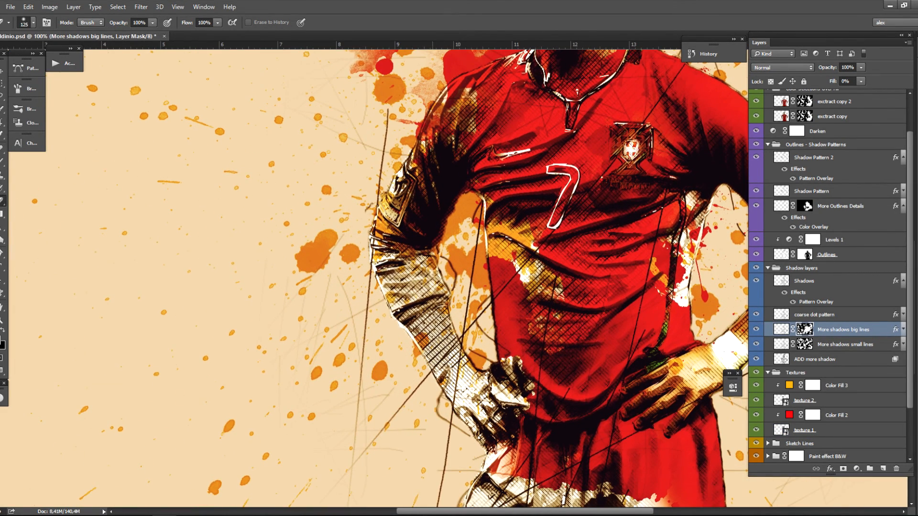
{"action": "left_click_drag", "start_coordinate": [429, 318], "coordinate": [450, 359]}
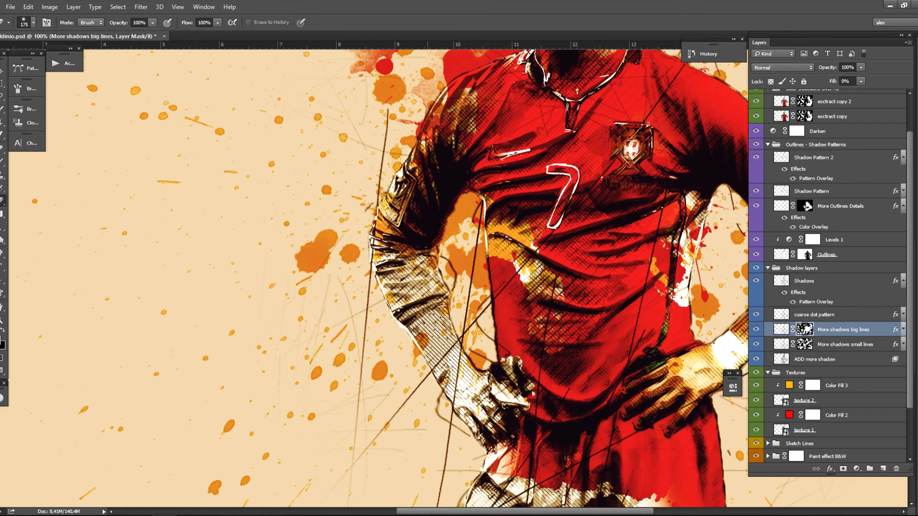
{"action": "mouse_move", "coordinate": [444, 282]}
{"action": "left_mouse_down"}
{"action": "mouse_move", "coordinate": [417, 397]}
{"action": "mouse_move", "coordinate": [344, 483]}
{"action": "left_mouse_up"}
{"action": "key", "text": "bracketleft"}
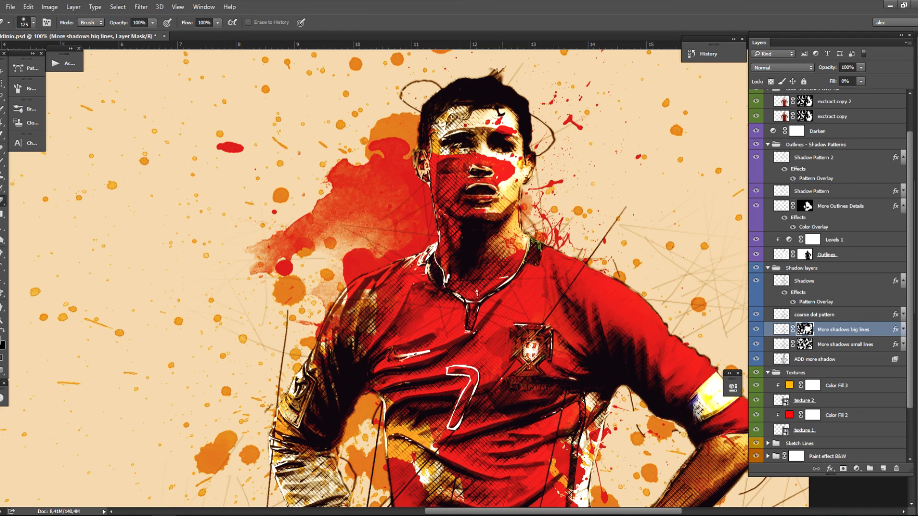
{"action": "left_click", "coordinate": [502, 241]}
{"action": "key", "text": "ctrl+minus"}
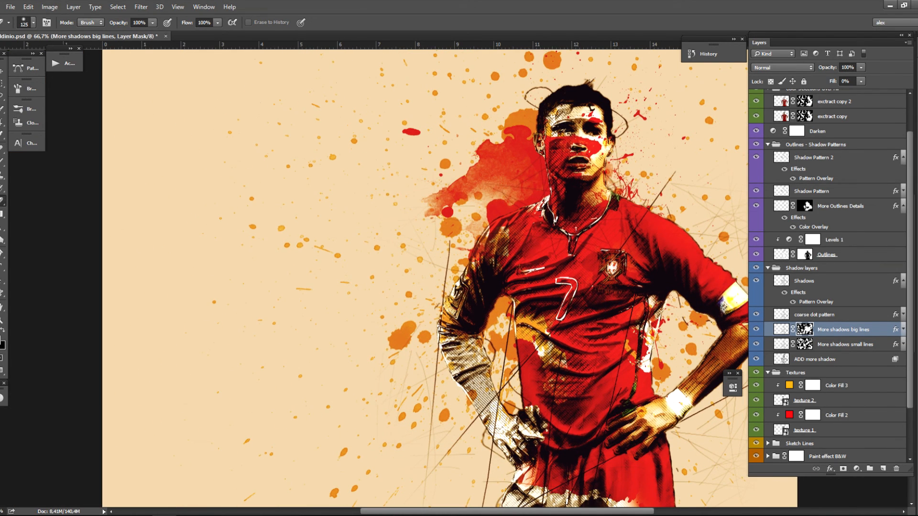
{"action": "key", "text": "ctrl+minus"}
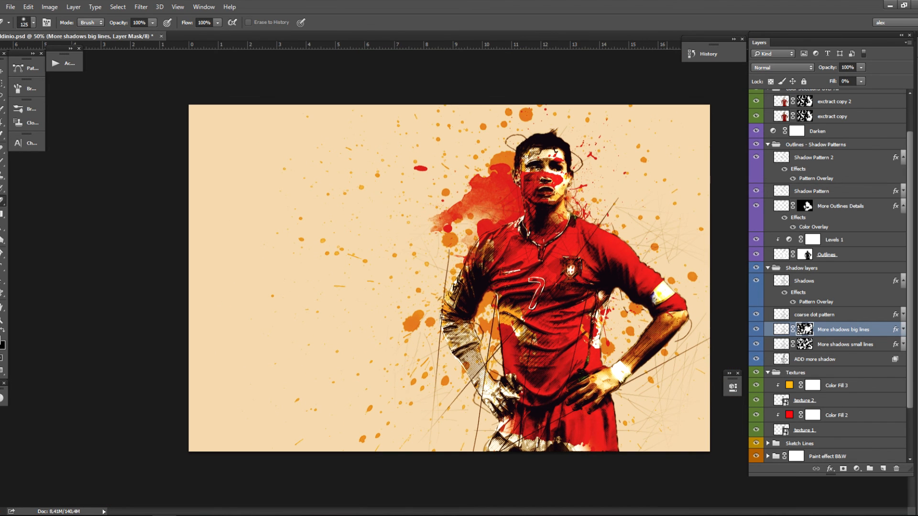
{"action": "key", "text": "ctrl+plus"}
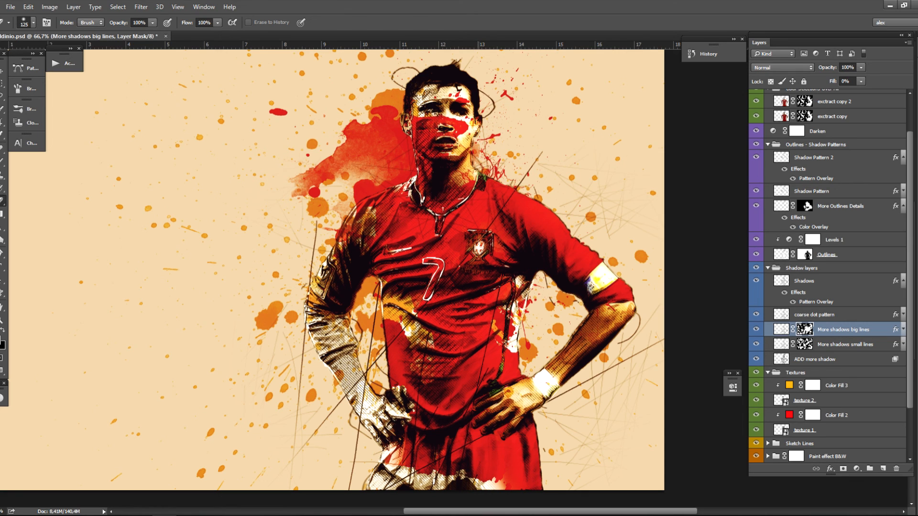
Step: Collapse the Outlines - Shadow Patterns, Shadow layers, Textures and Color Selections Over All groups
{"action": "left_click_drag", "start_coordinate": [491, 239], "coordinate": [484, 282]}
{"action": "left_click", "coordinate": [767, 145]}
{"action": "left_click", "coordinate": [768, 201]}
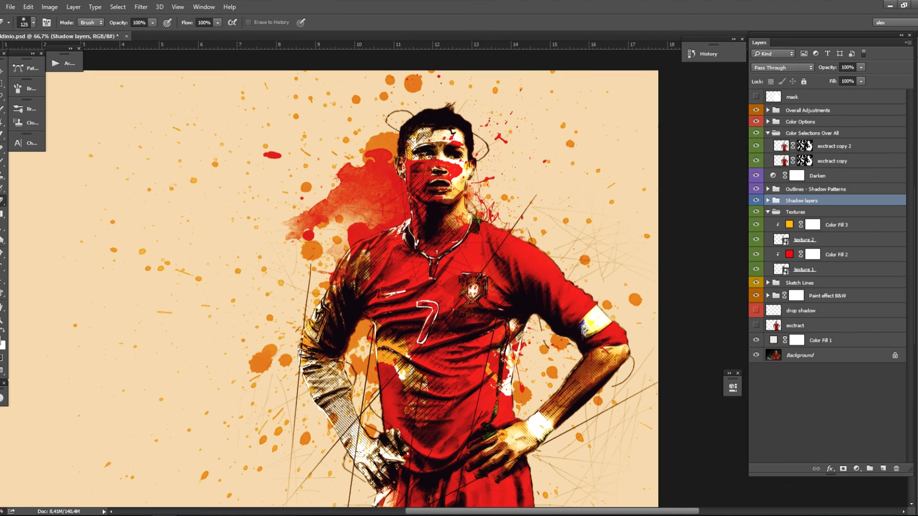
{"action": "left_click", "coordinate": [768, 212]}
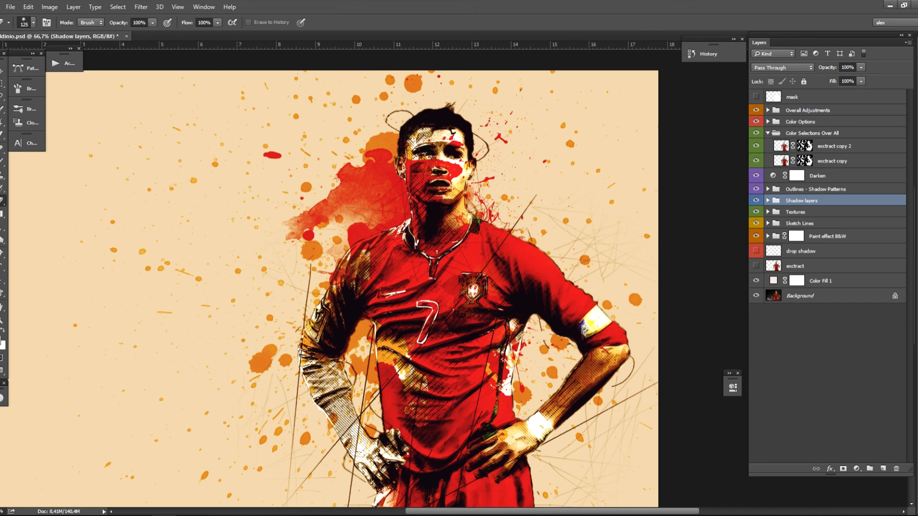
{"action": "left_click", "coordinate": [768, 133]}
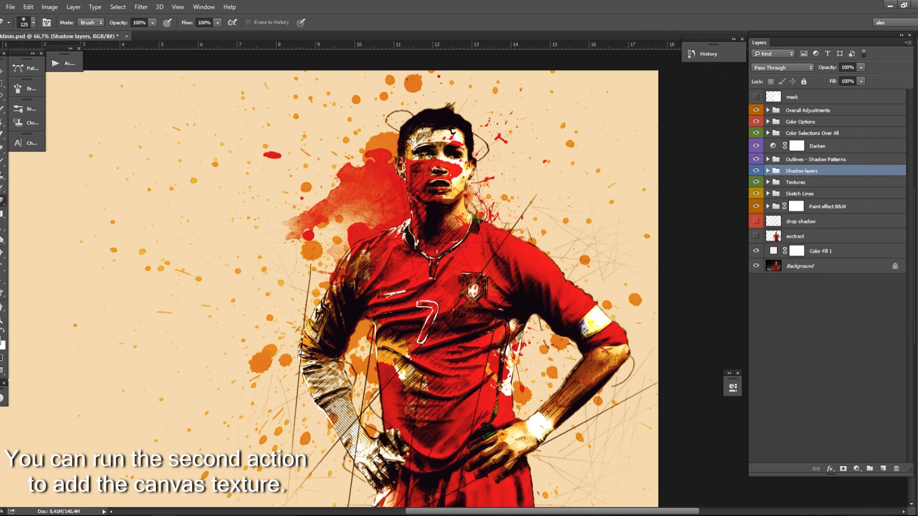